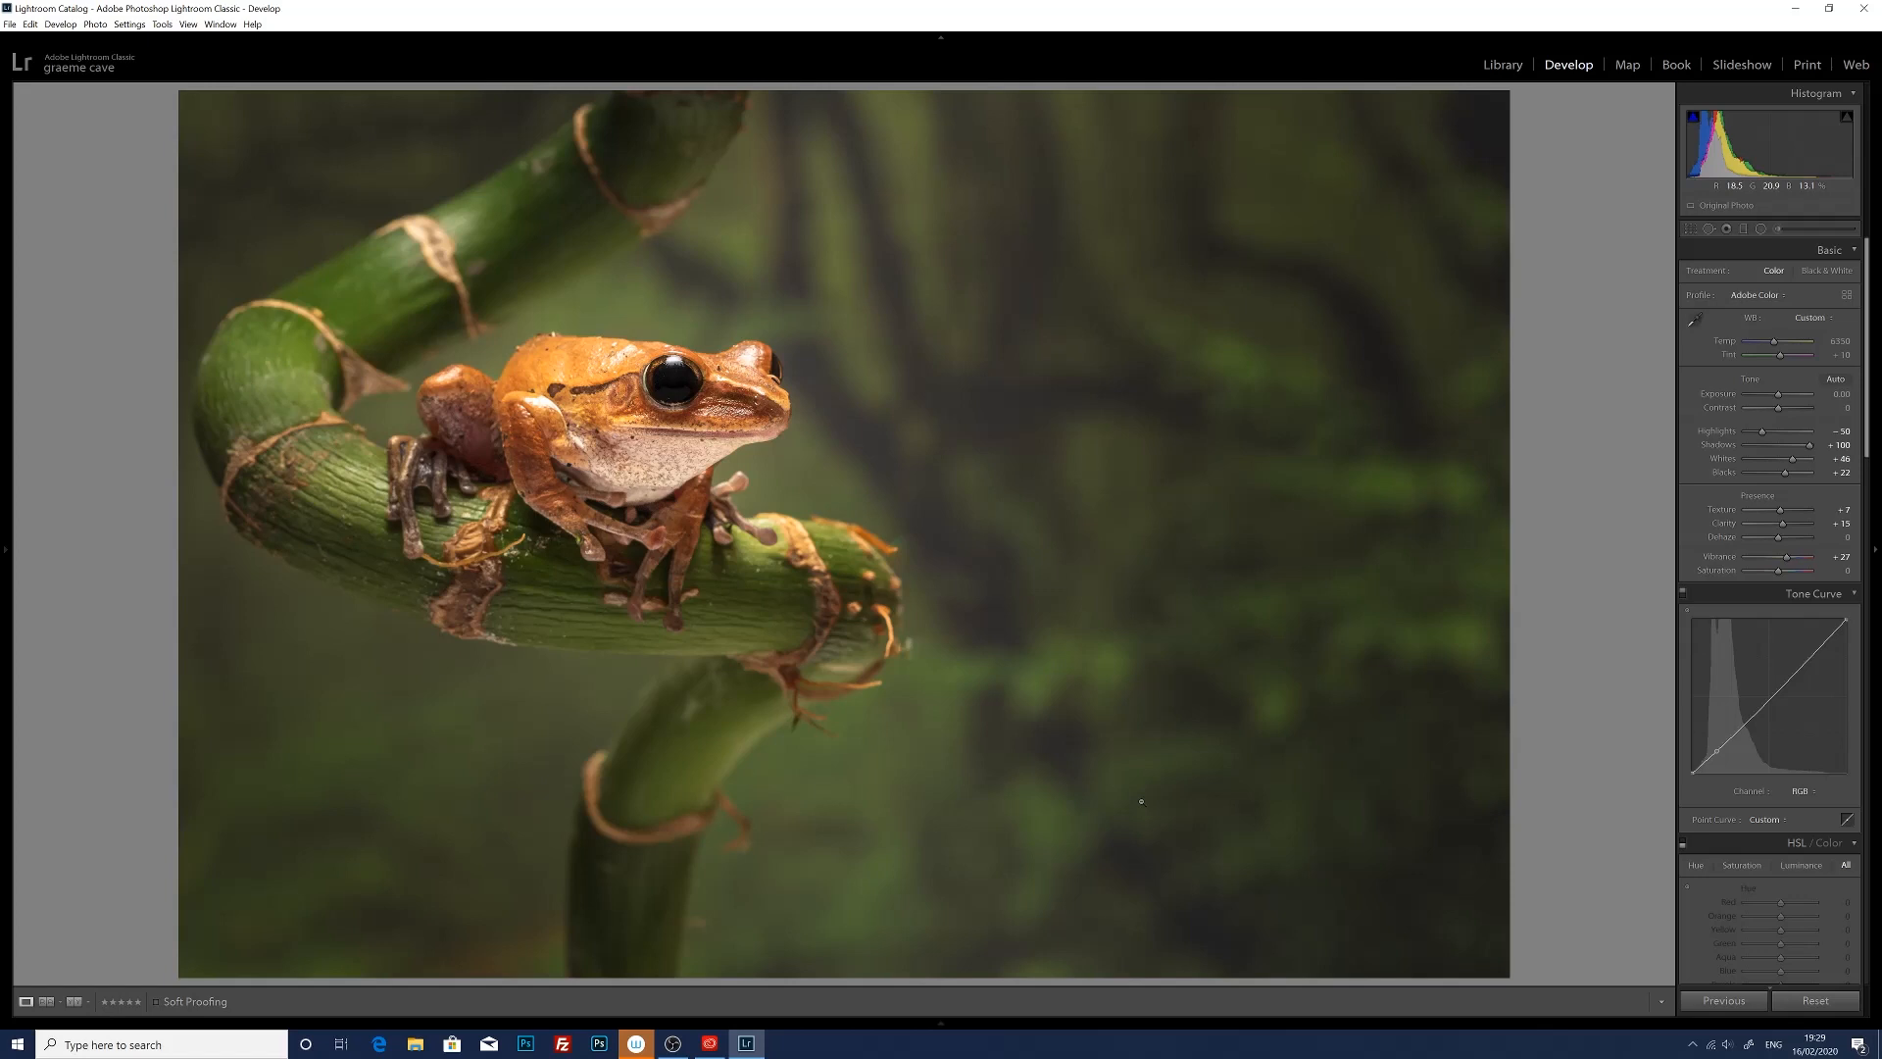
- Open the next, unedited frog photo and enable chromatic aberration removal and lens profile corrections for it
key(Right)
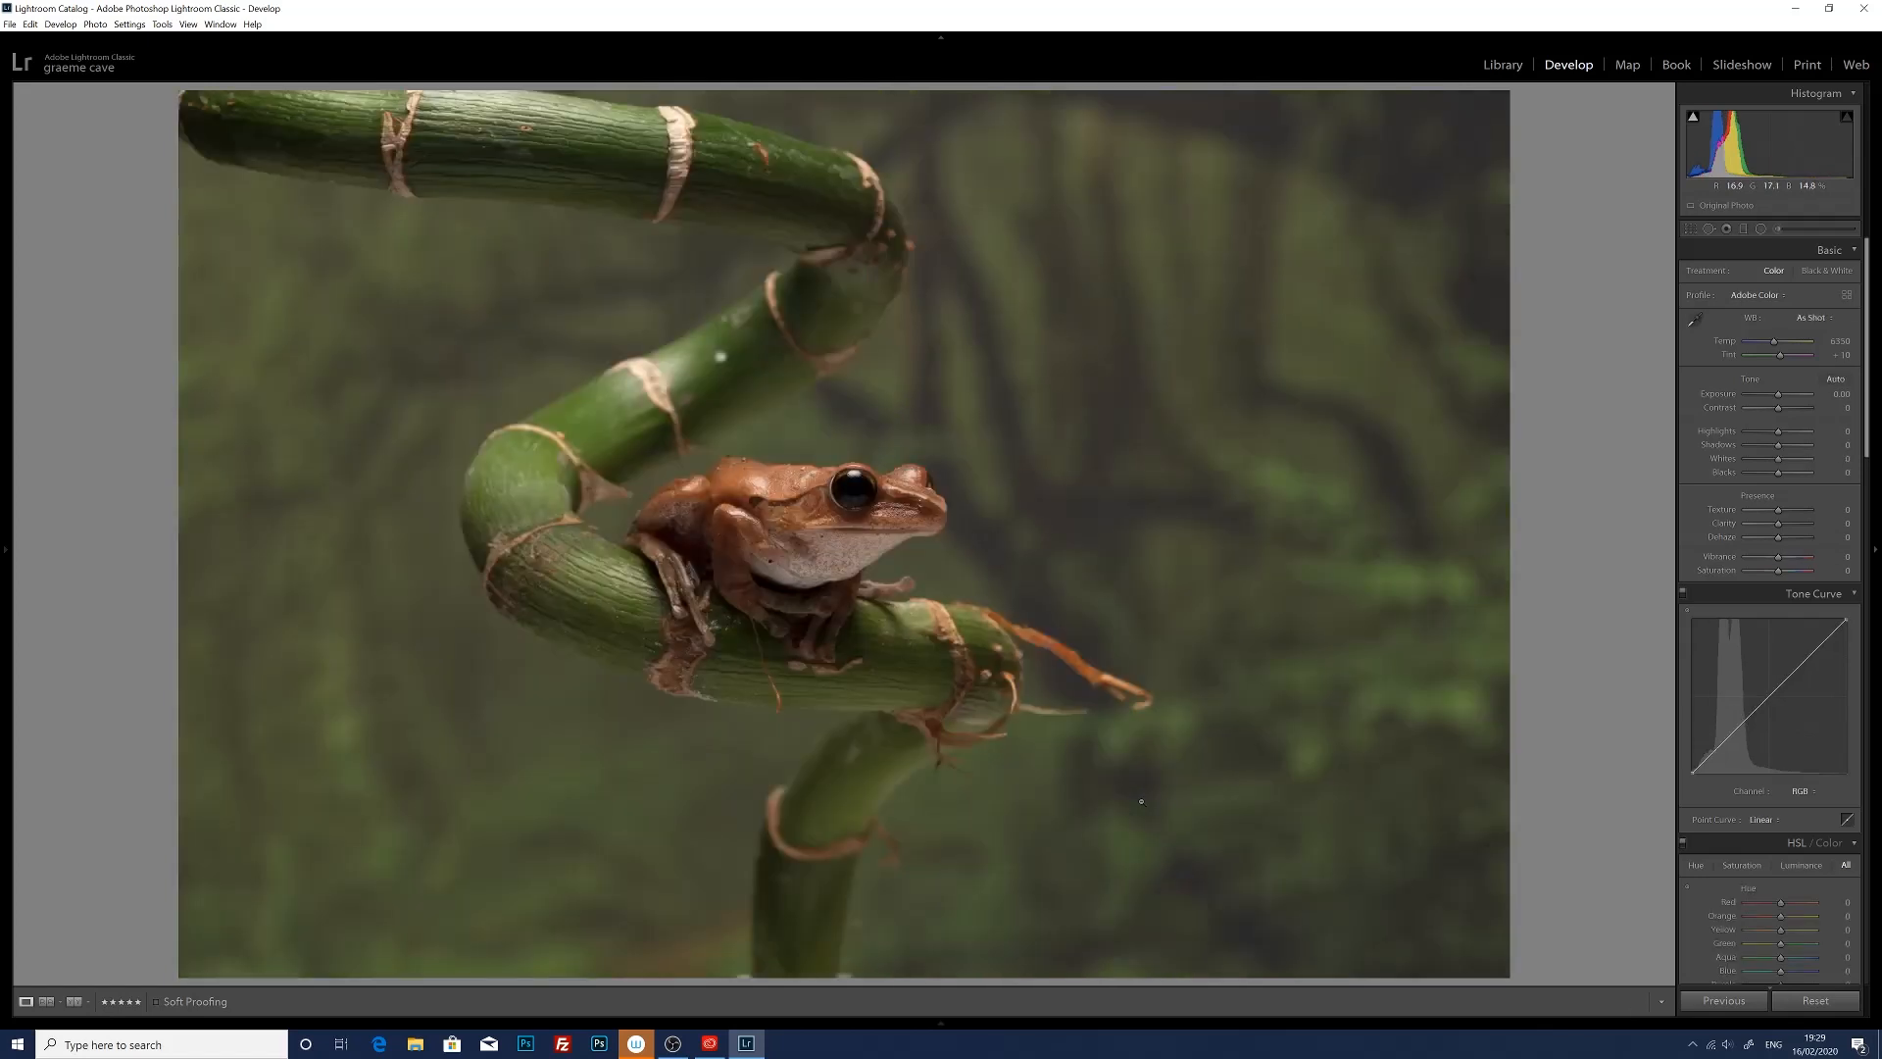
scroll(1731, 770, down, 10)
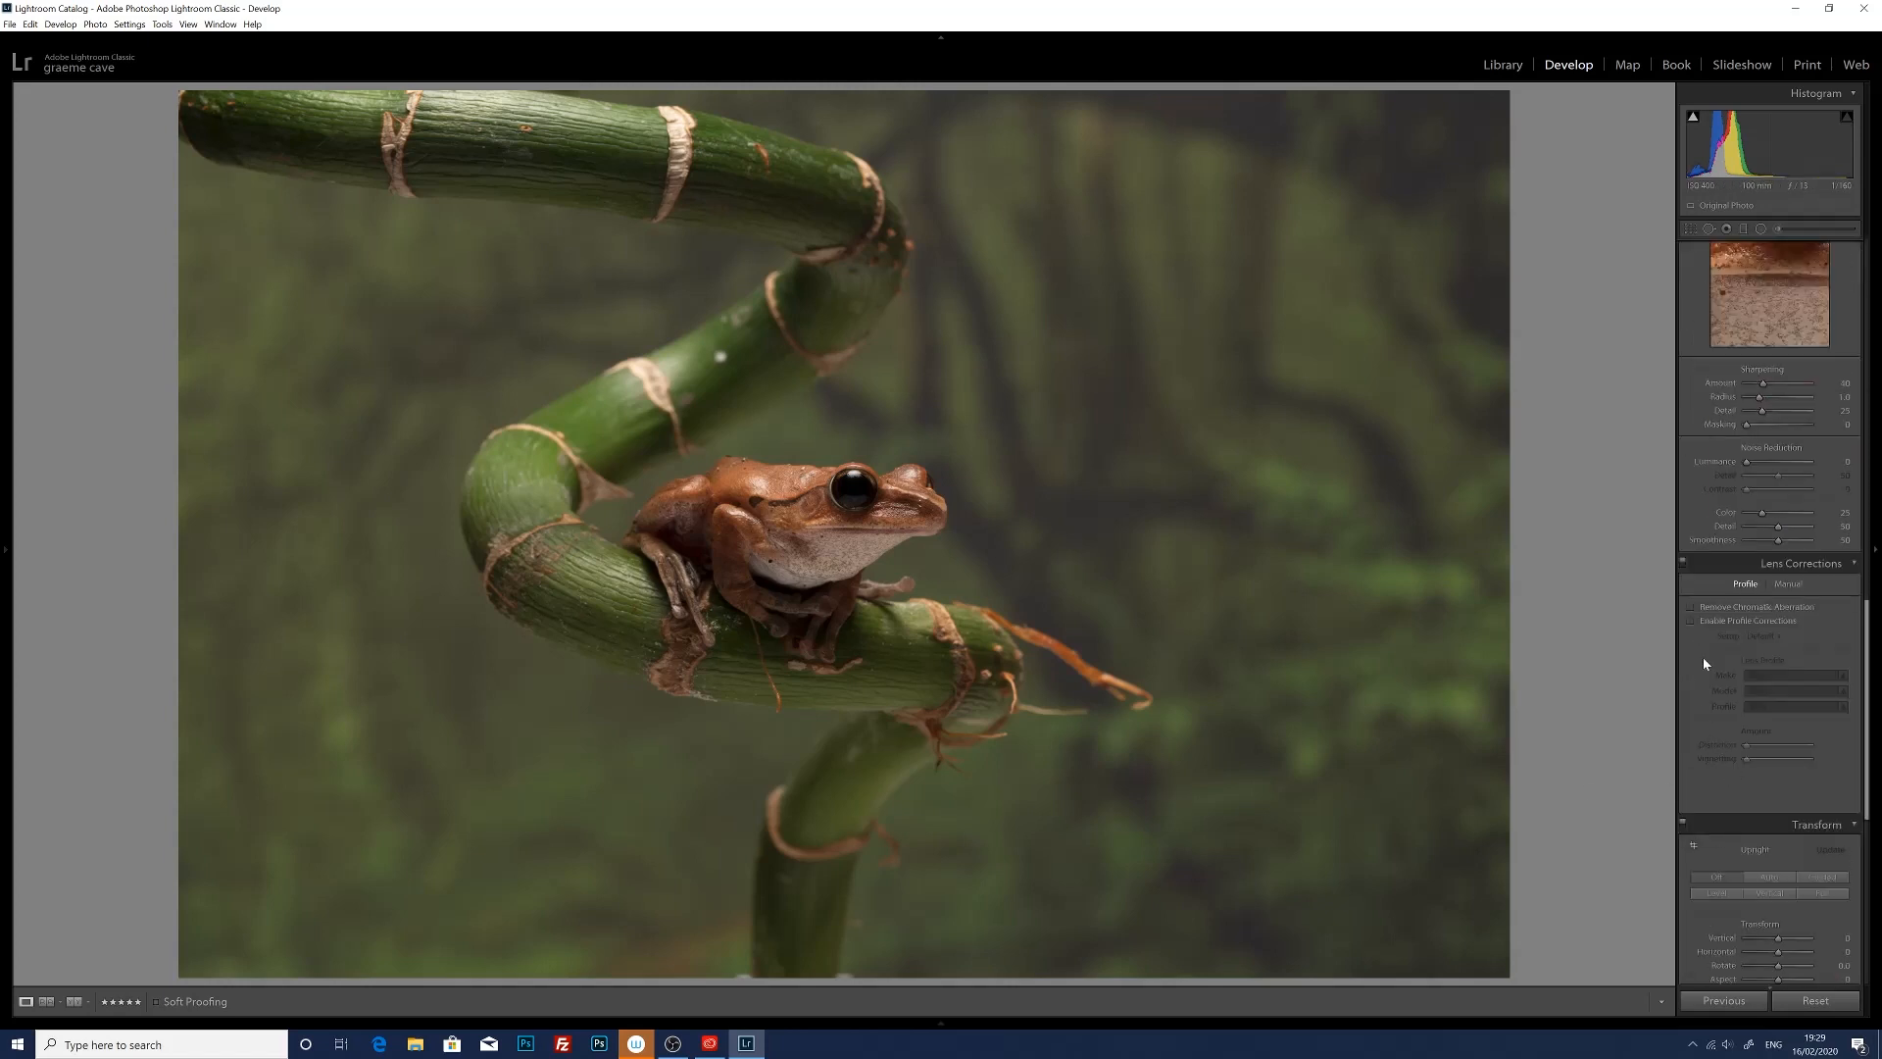
click(1691, 608)
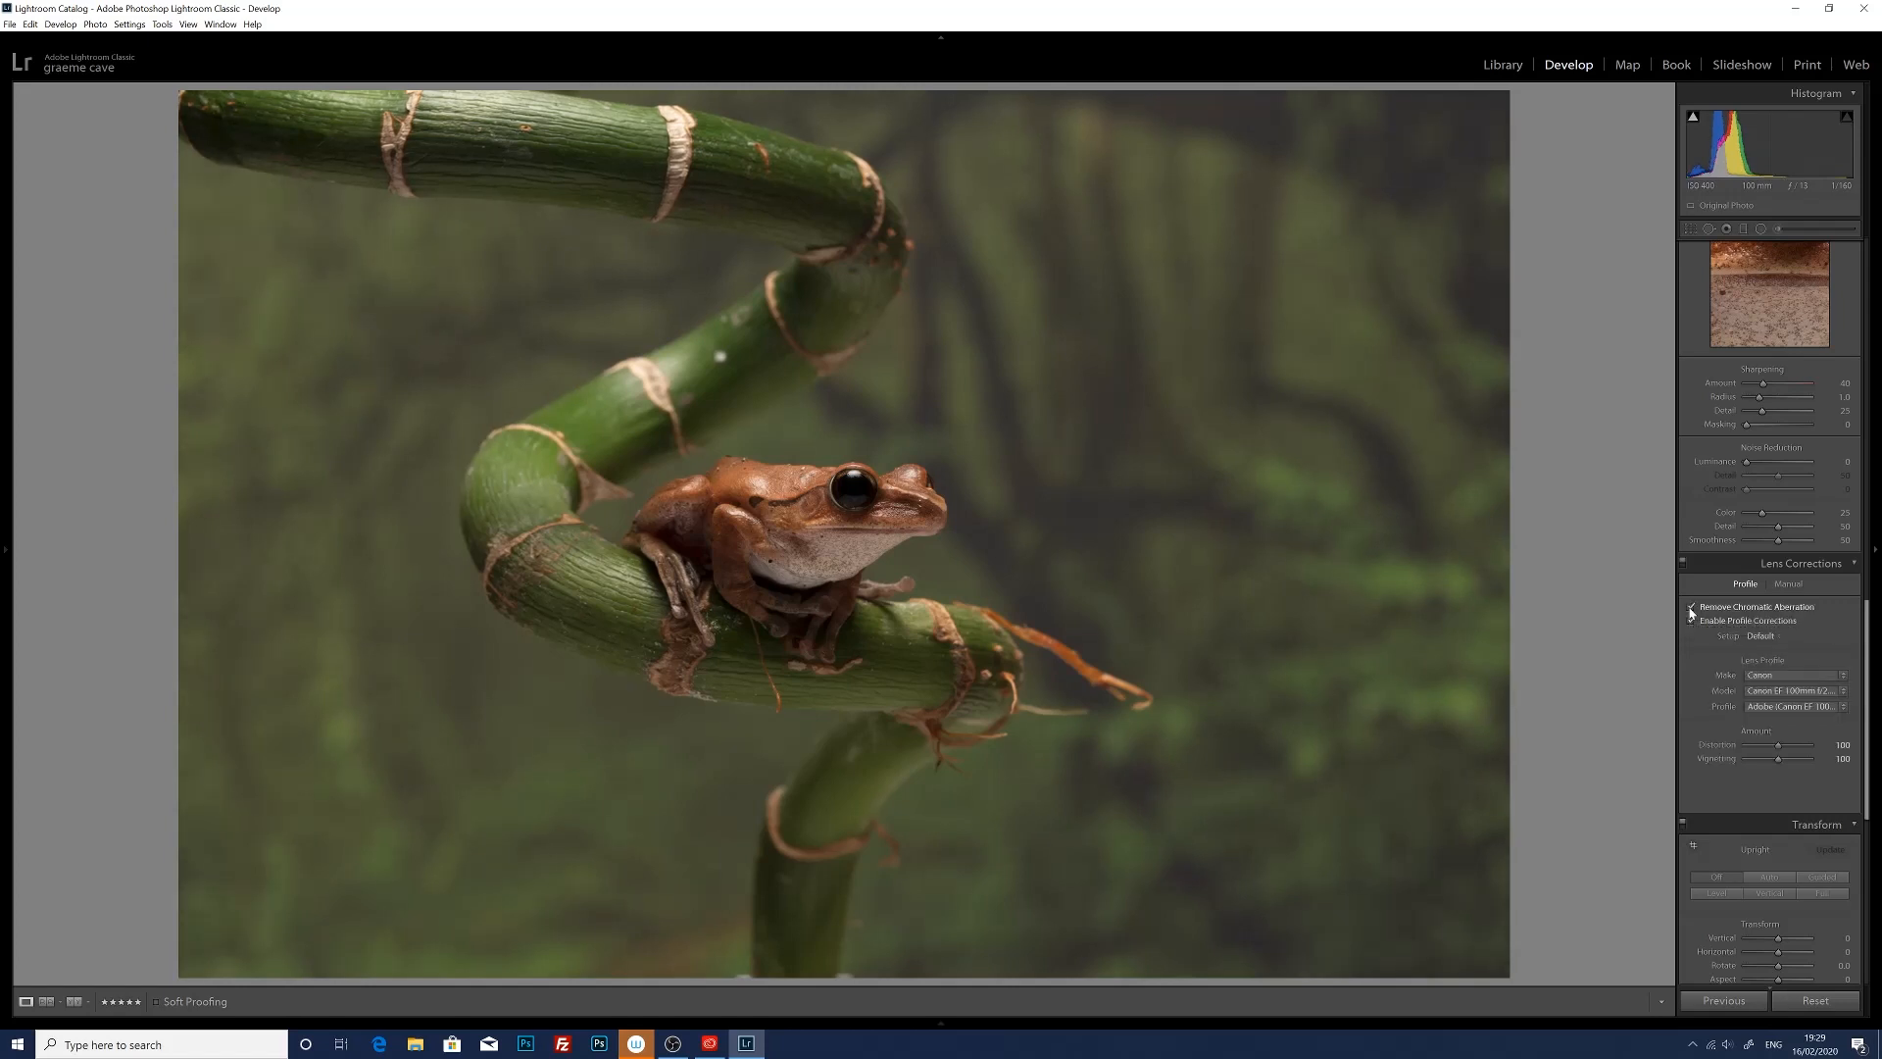
- Set the photo's Highlights to −100, Shadows to +61, Whites to +41 and Blacks to +19
scroll(1691, 612, up, 10)
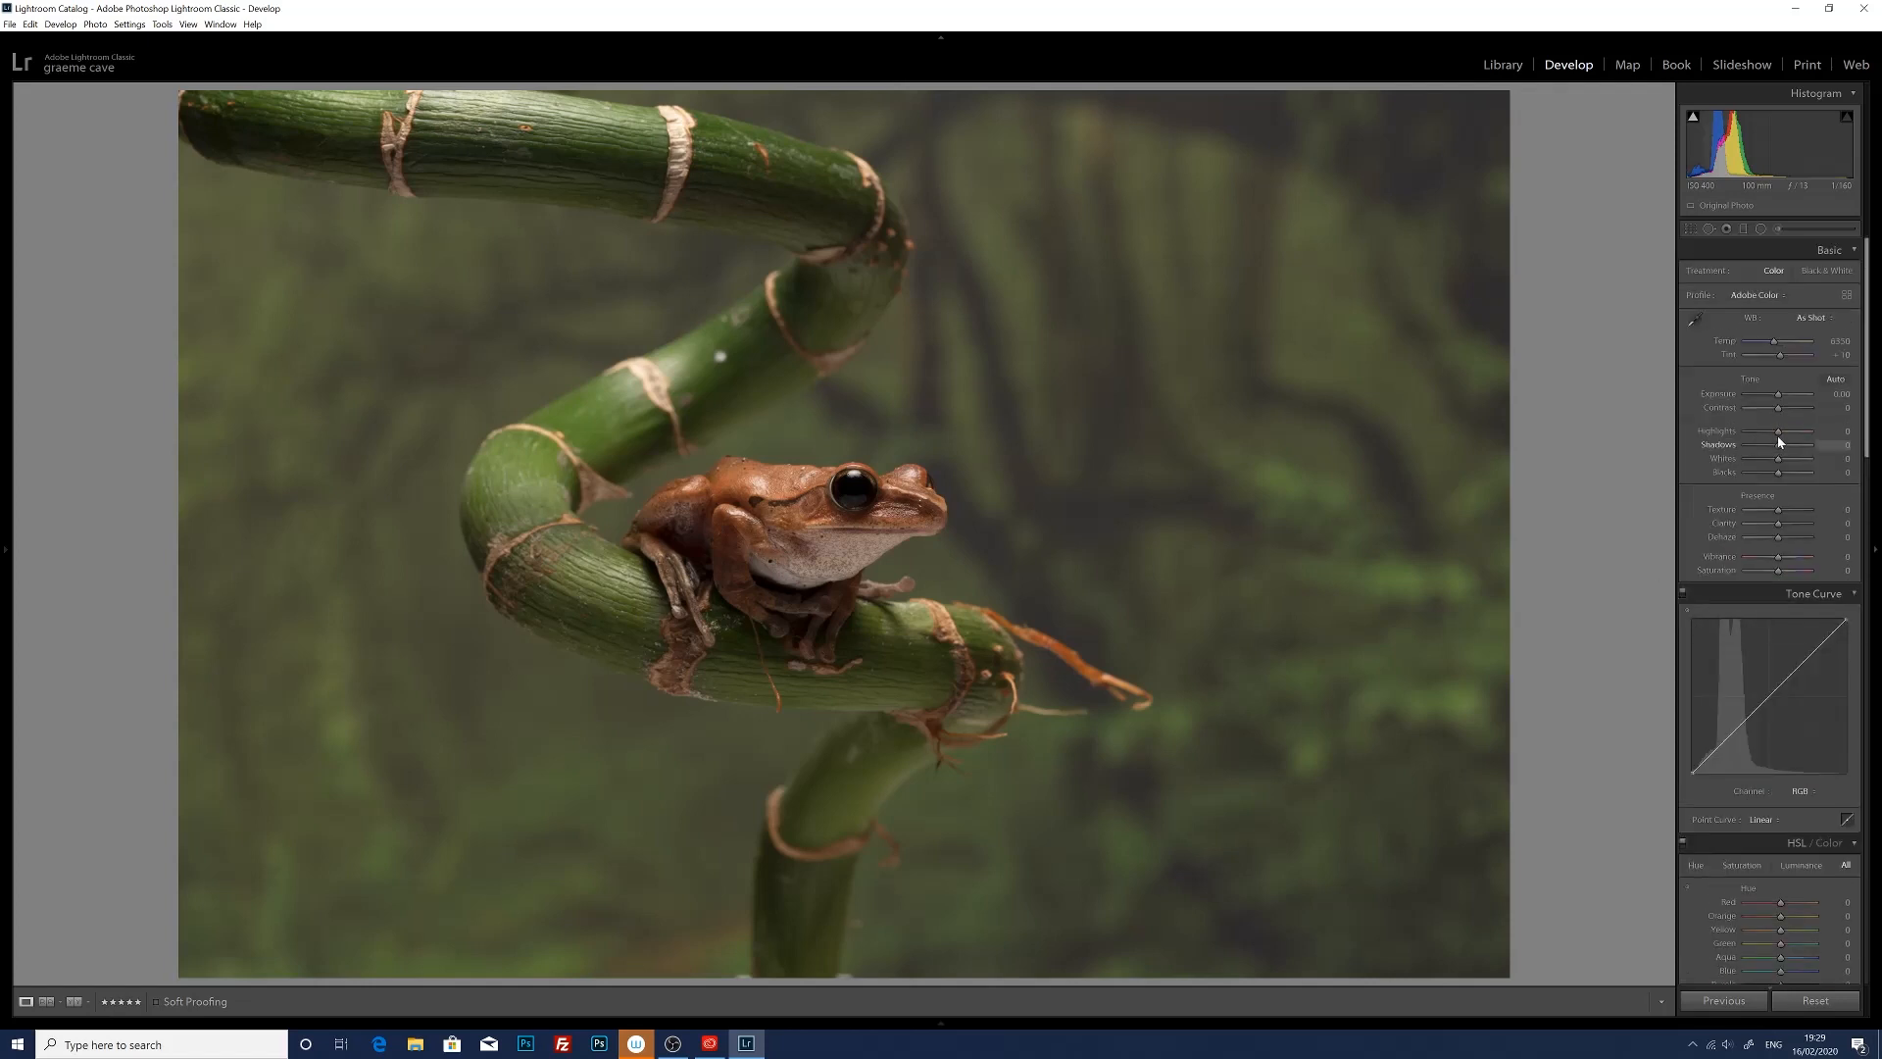
mouse_move(1777, 432)
mouse_down()
mouse_move(1750, 432)
mouse_move(1797, 449)
mouse_up()
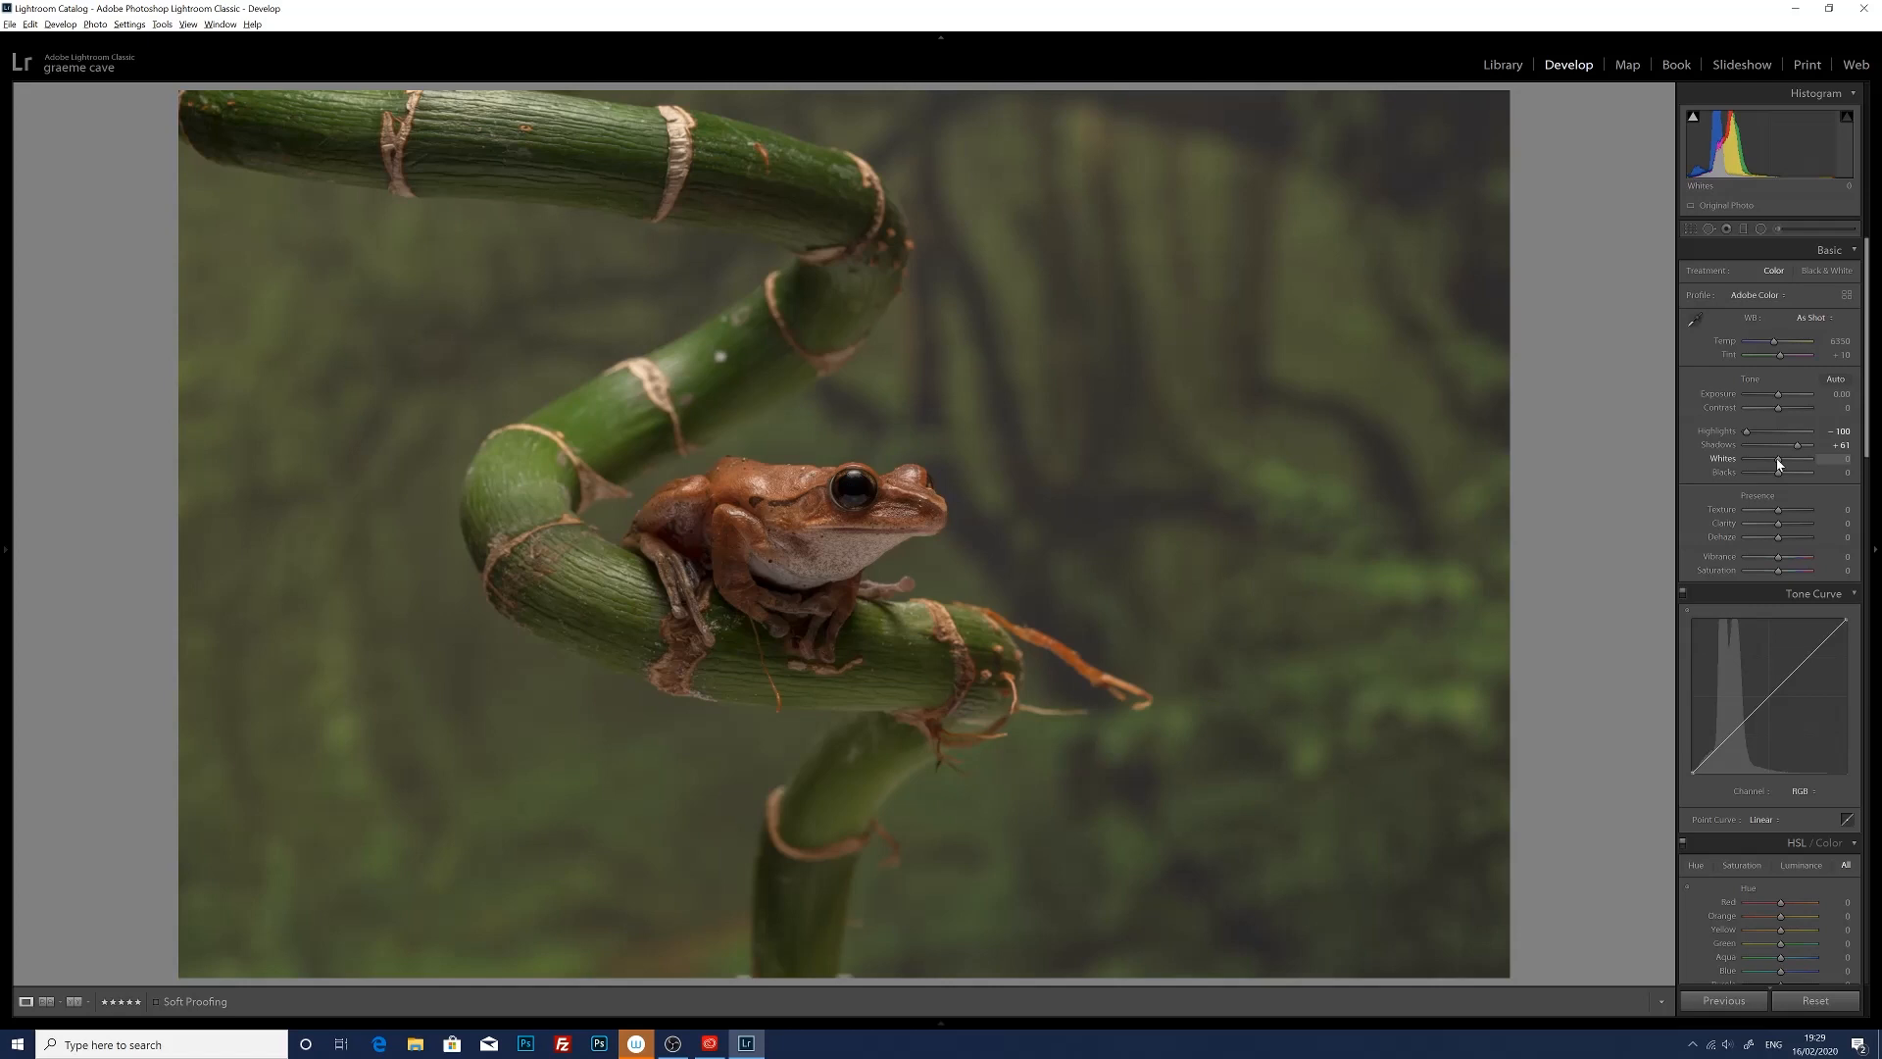
drag(1777, 459, 1790, 458)
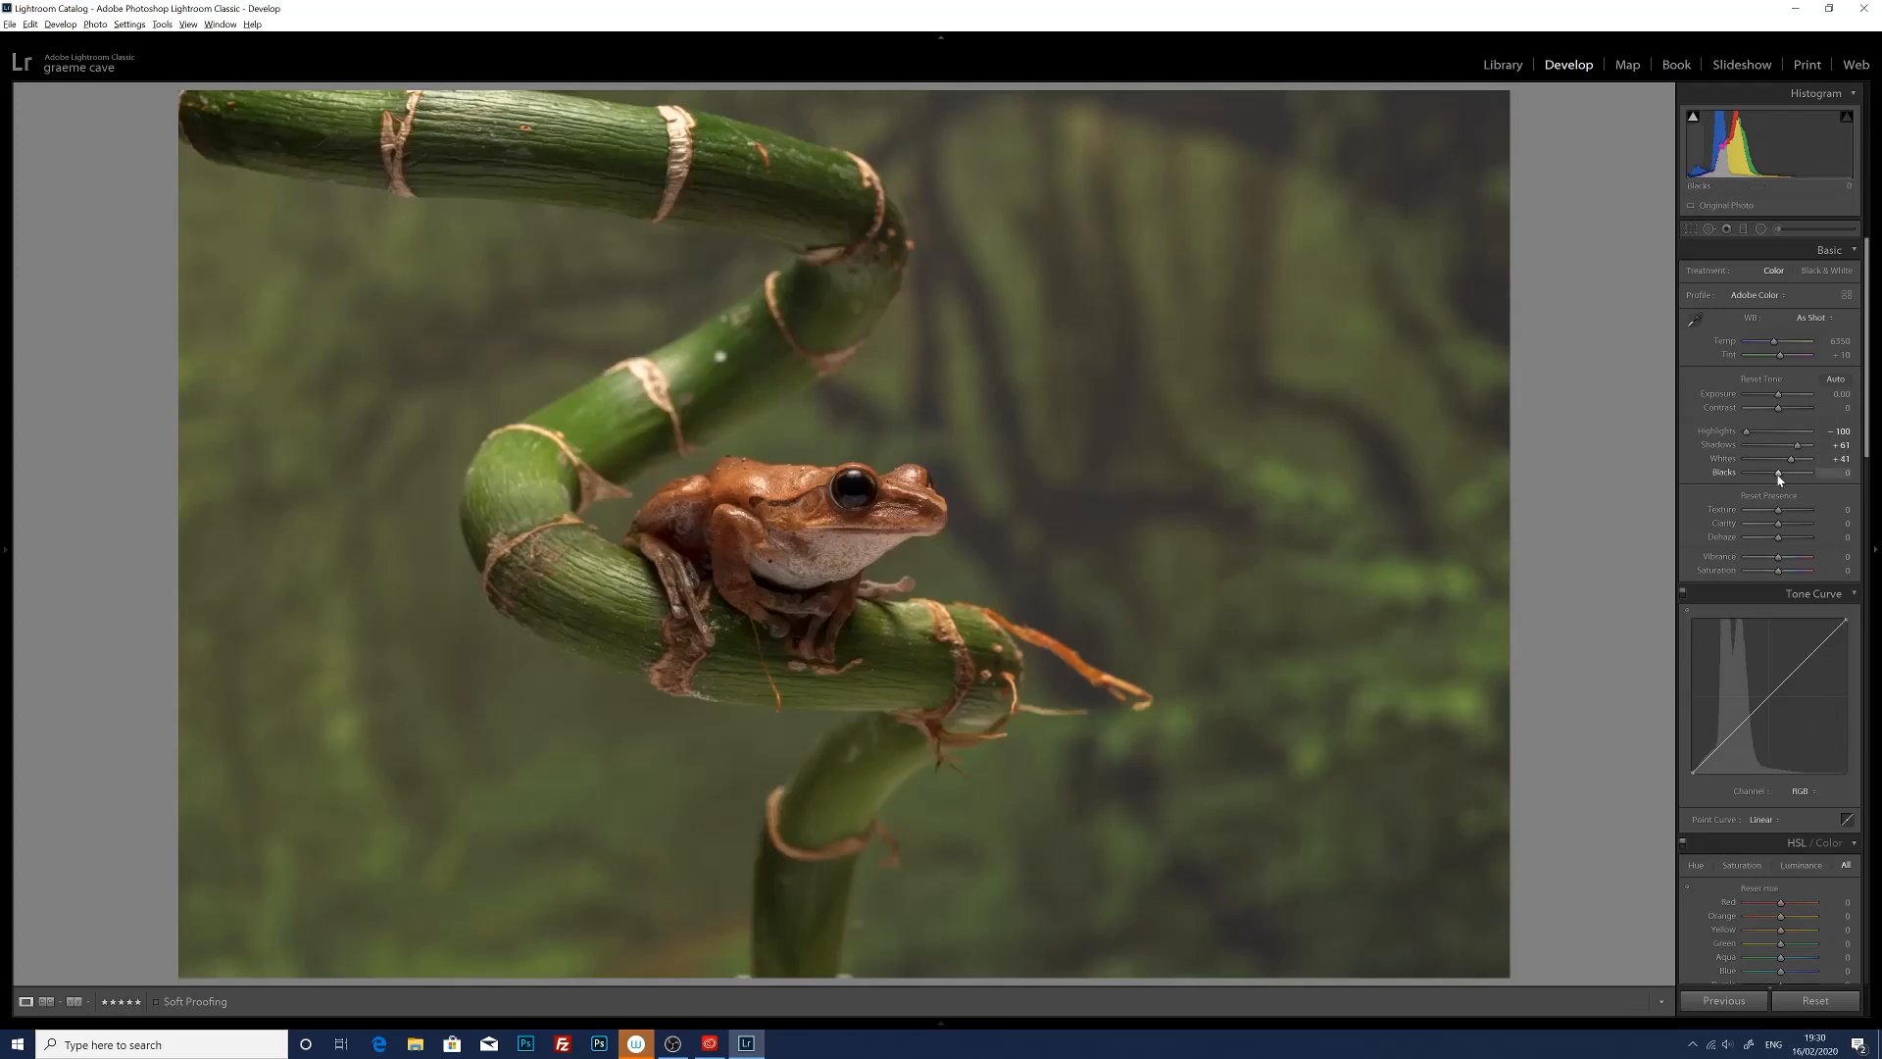
drag(1779, 475, 1780, 475)
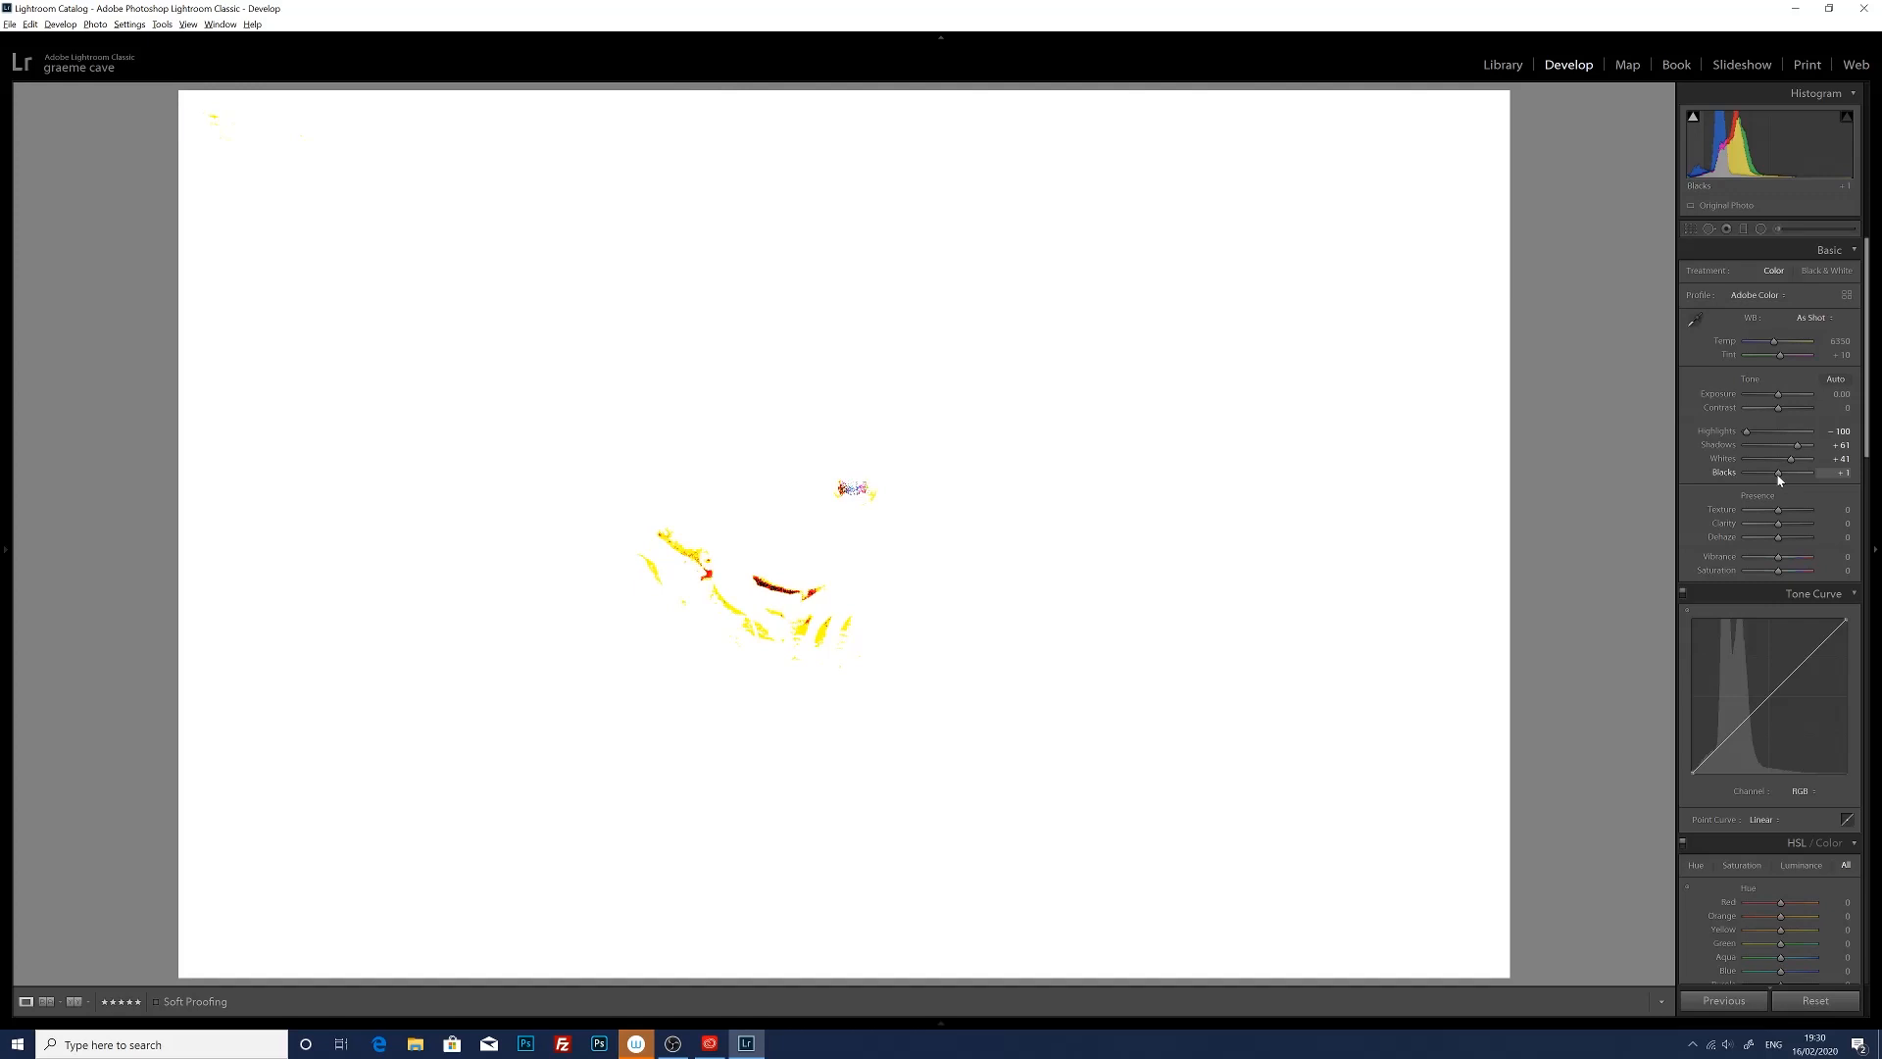
drag(1778, 475, 1784, 475)
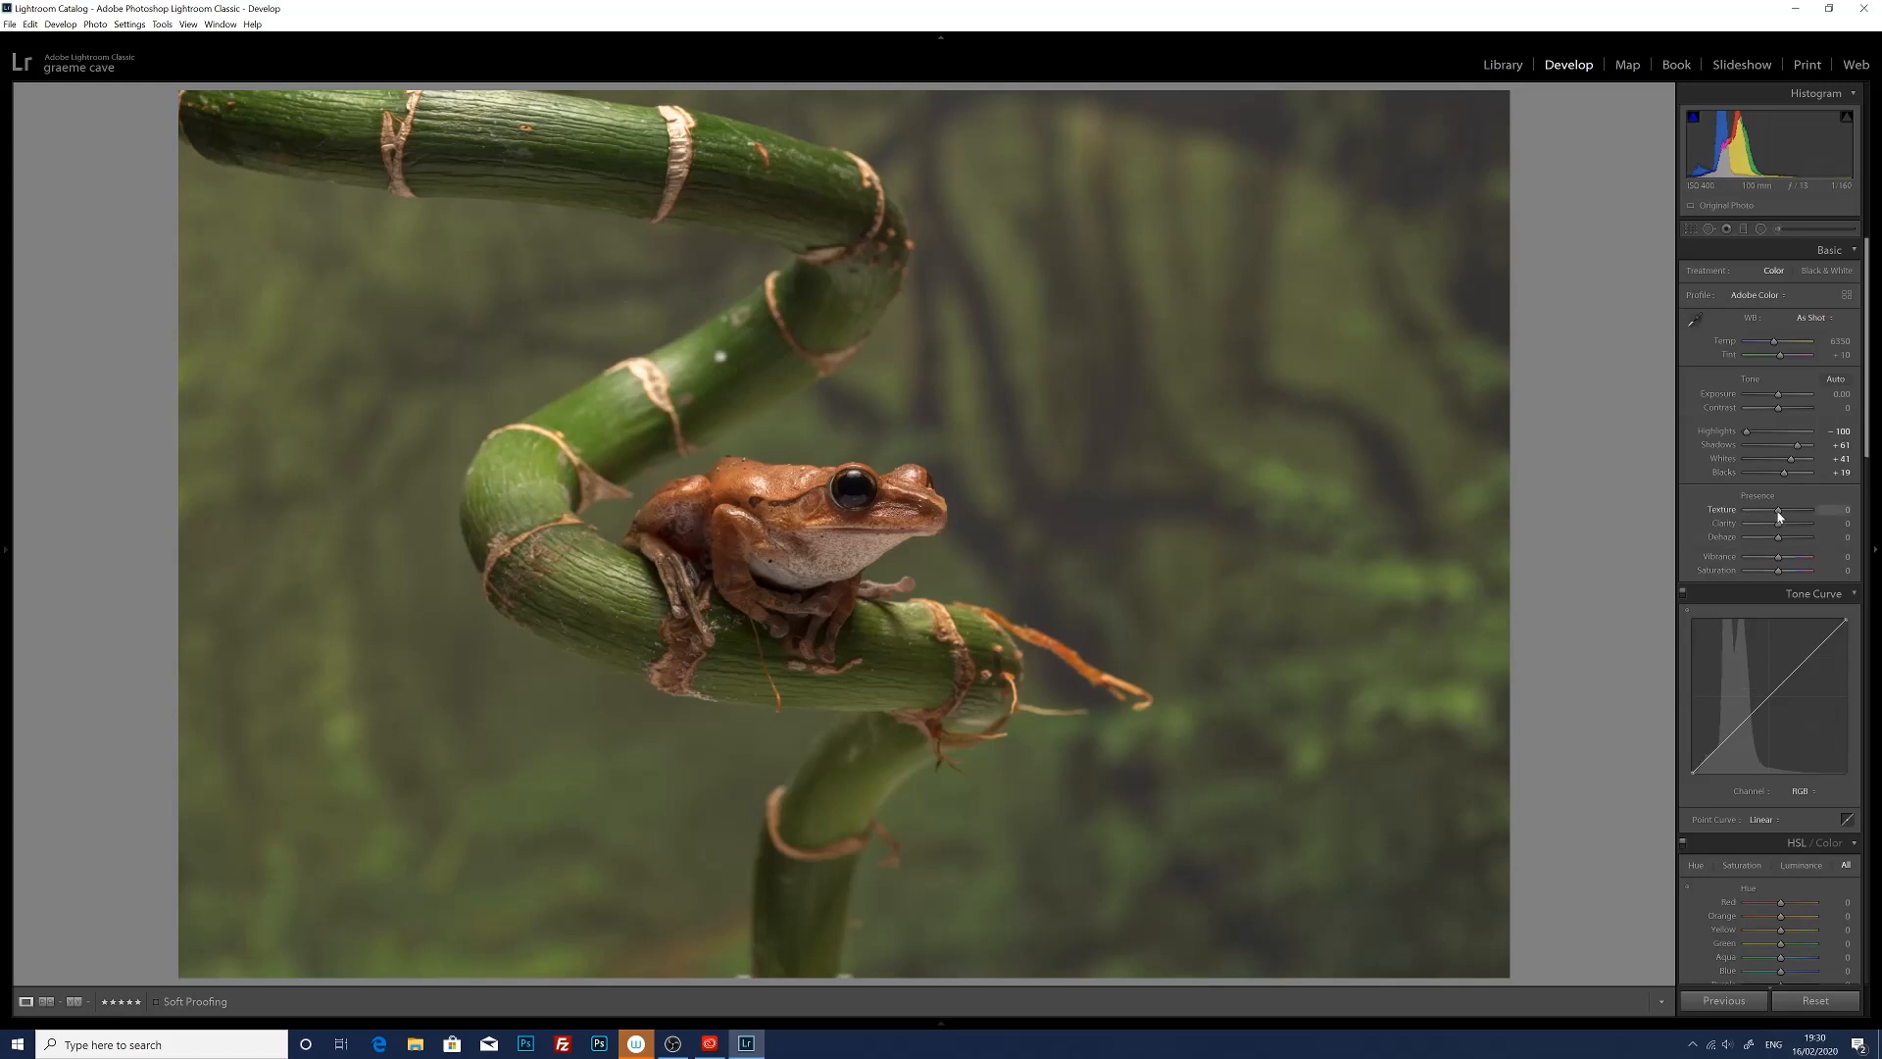
- Set the photo's Texture to +12, Clarity to +5 and Vibrance to +18
drag(1778, 515, 1782, 516)
drag(1779, 525, 1781, 528)
drag(1778, 559, 1785, 561)
- Lower the saturation of the greens slightly in the HSL adjustments
scroll(1868, 716, down, 4)
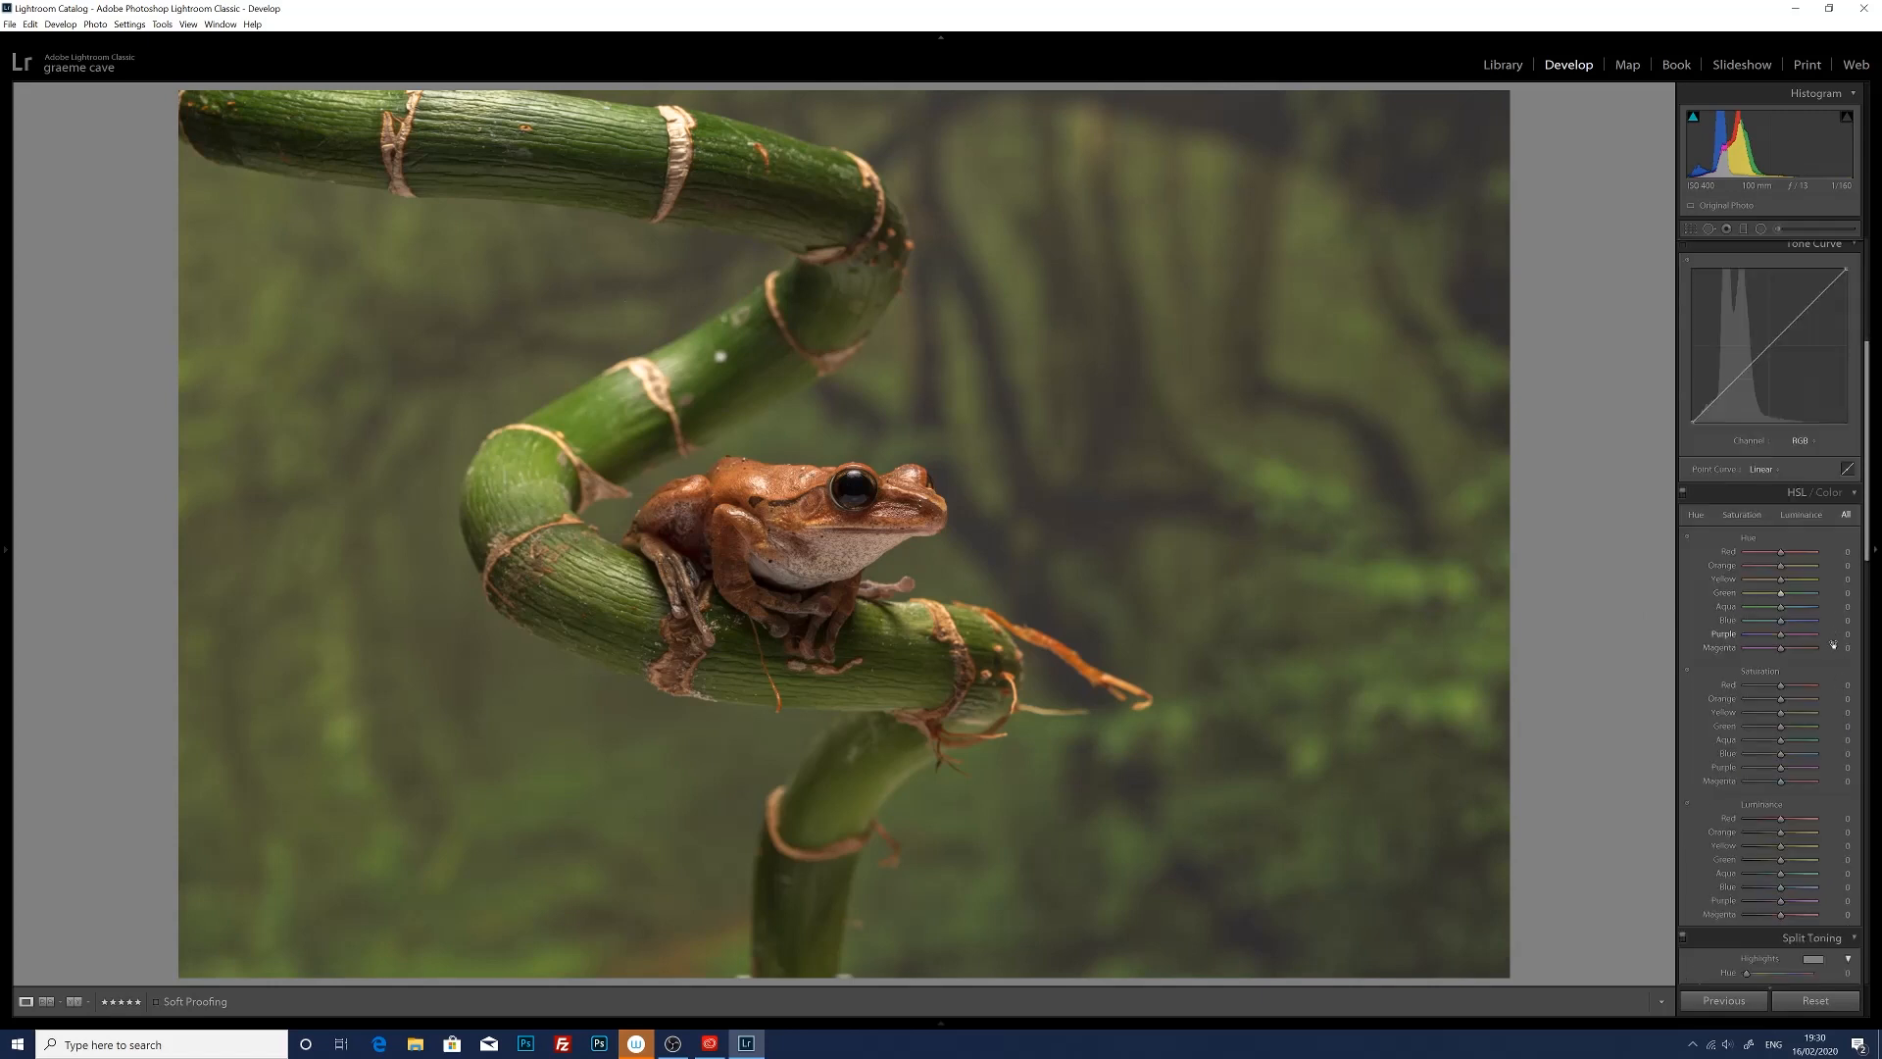
scroll(1833, 642, down, 2)
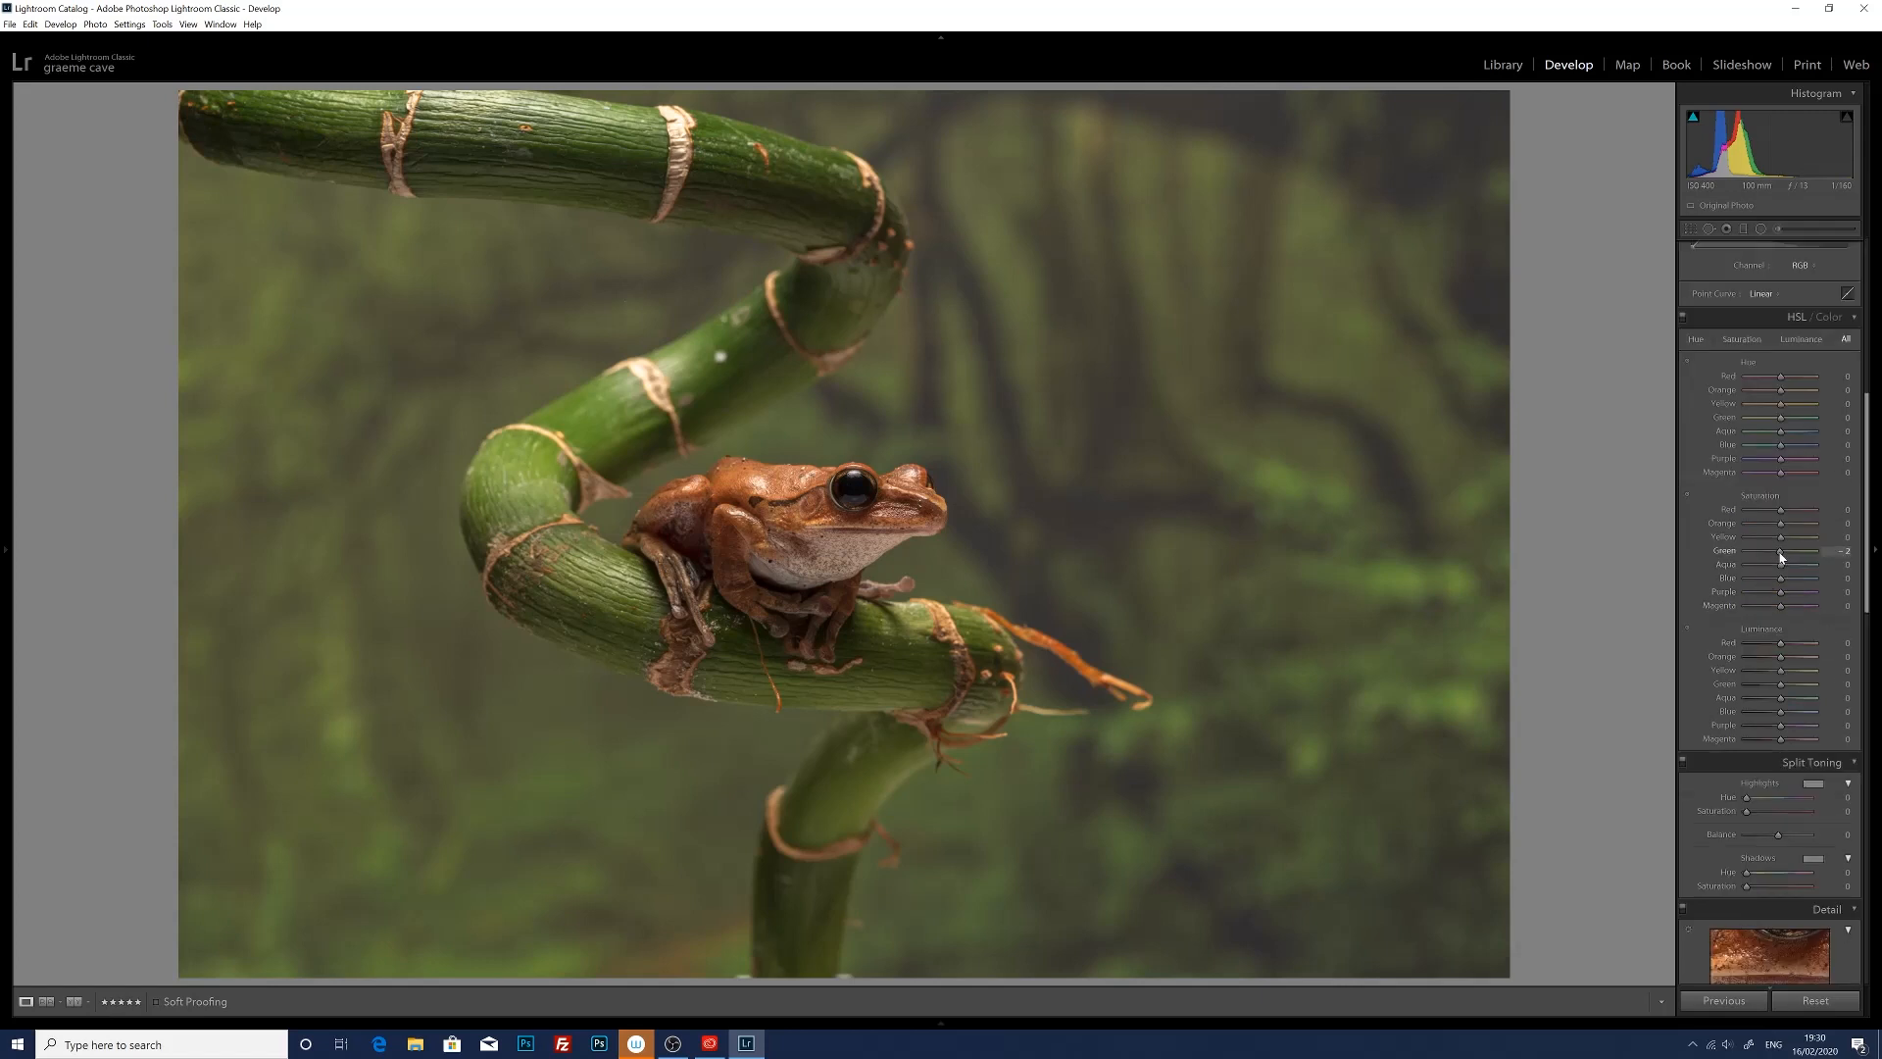
drag(1779, 557, 1768, 555)
- Darken the background to the right of the frog with a graduated filter, resetting its effects and setting Exposure to −1.77
scroll(1842, 628, up, 5)
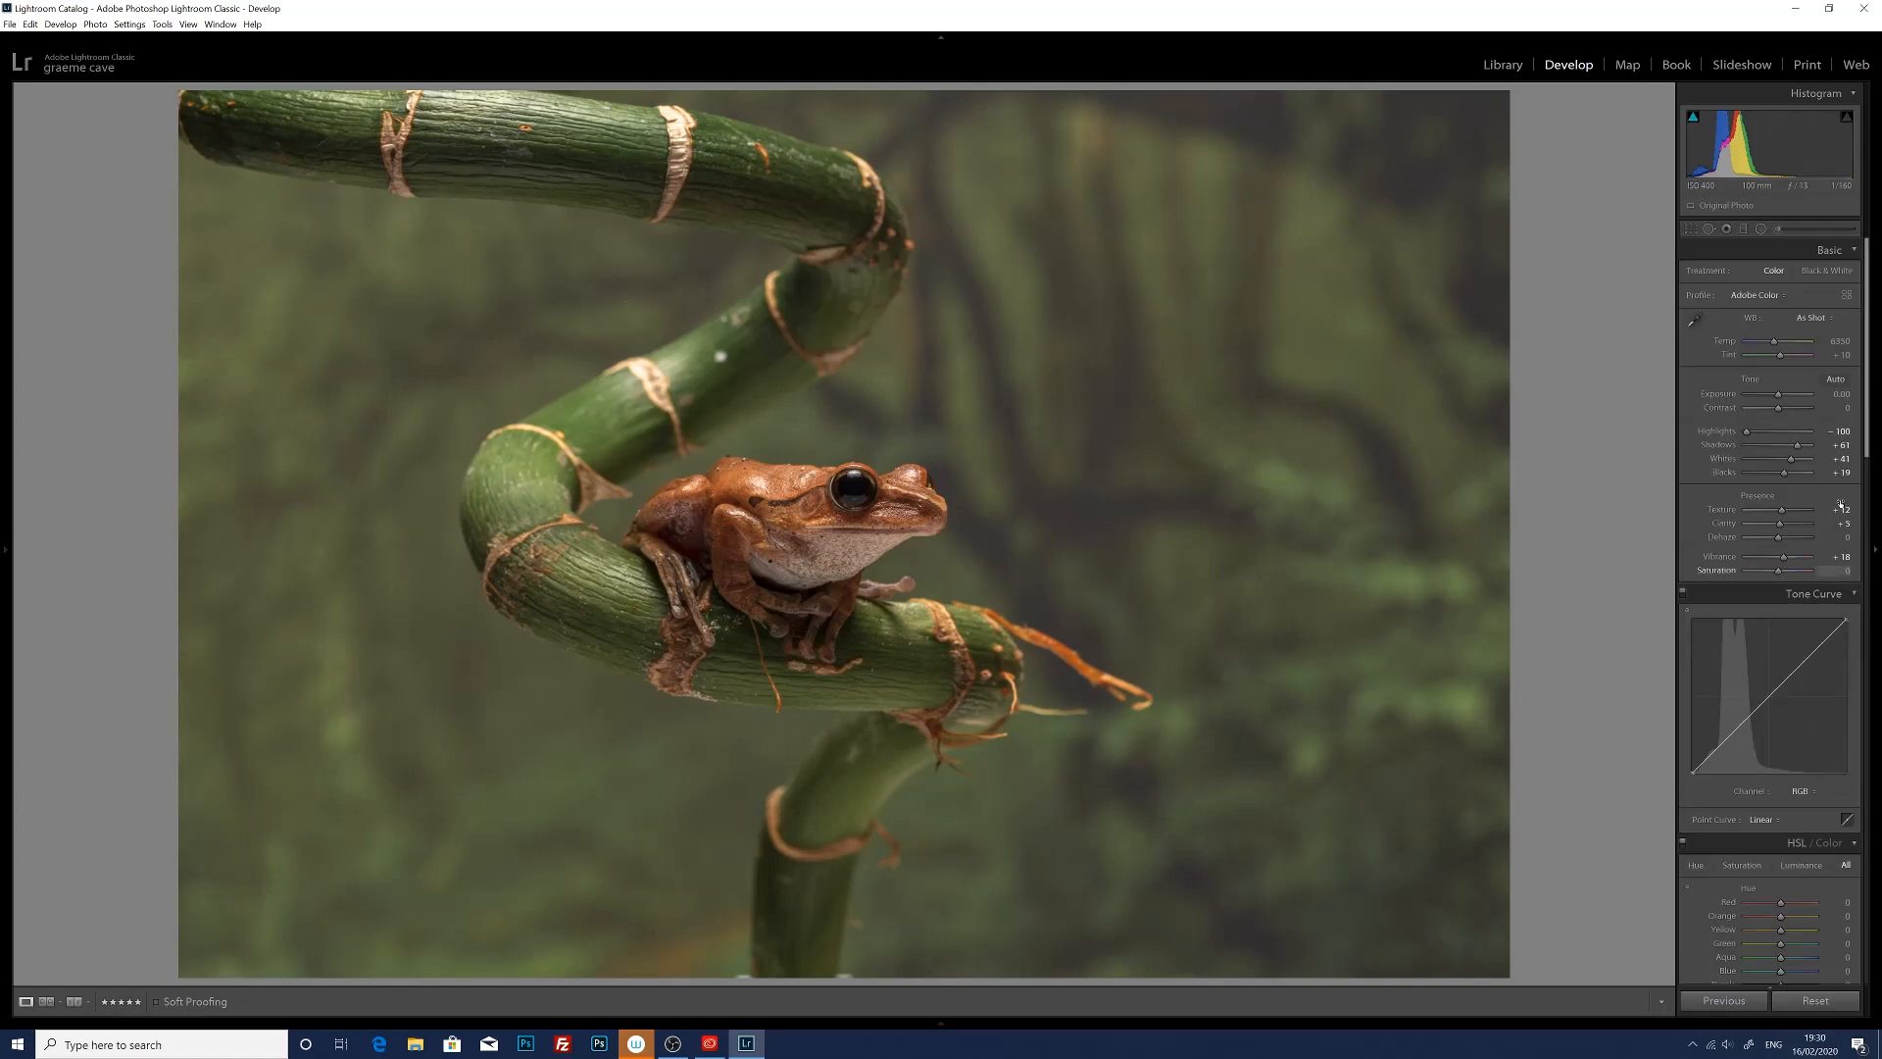
click(1744, 231)
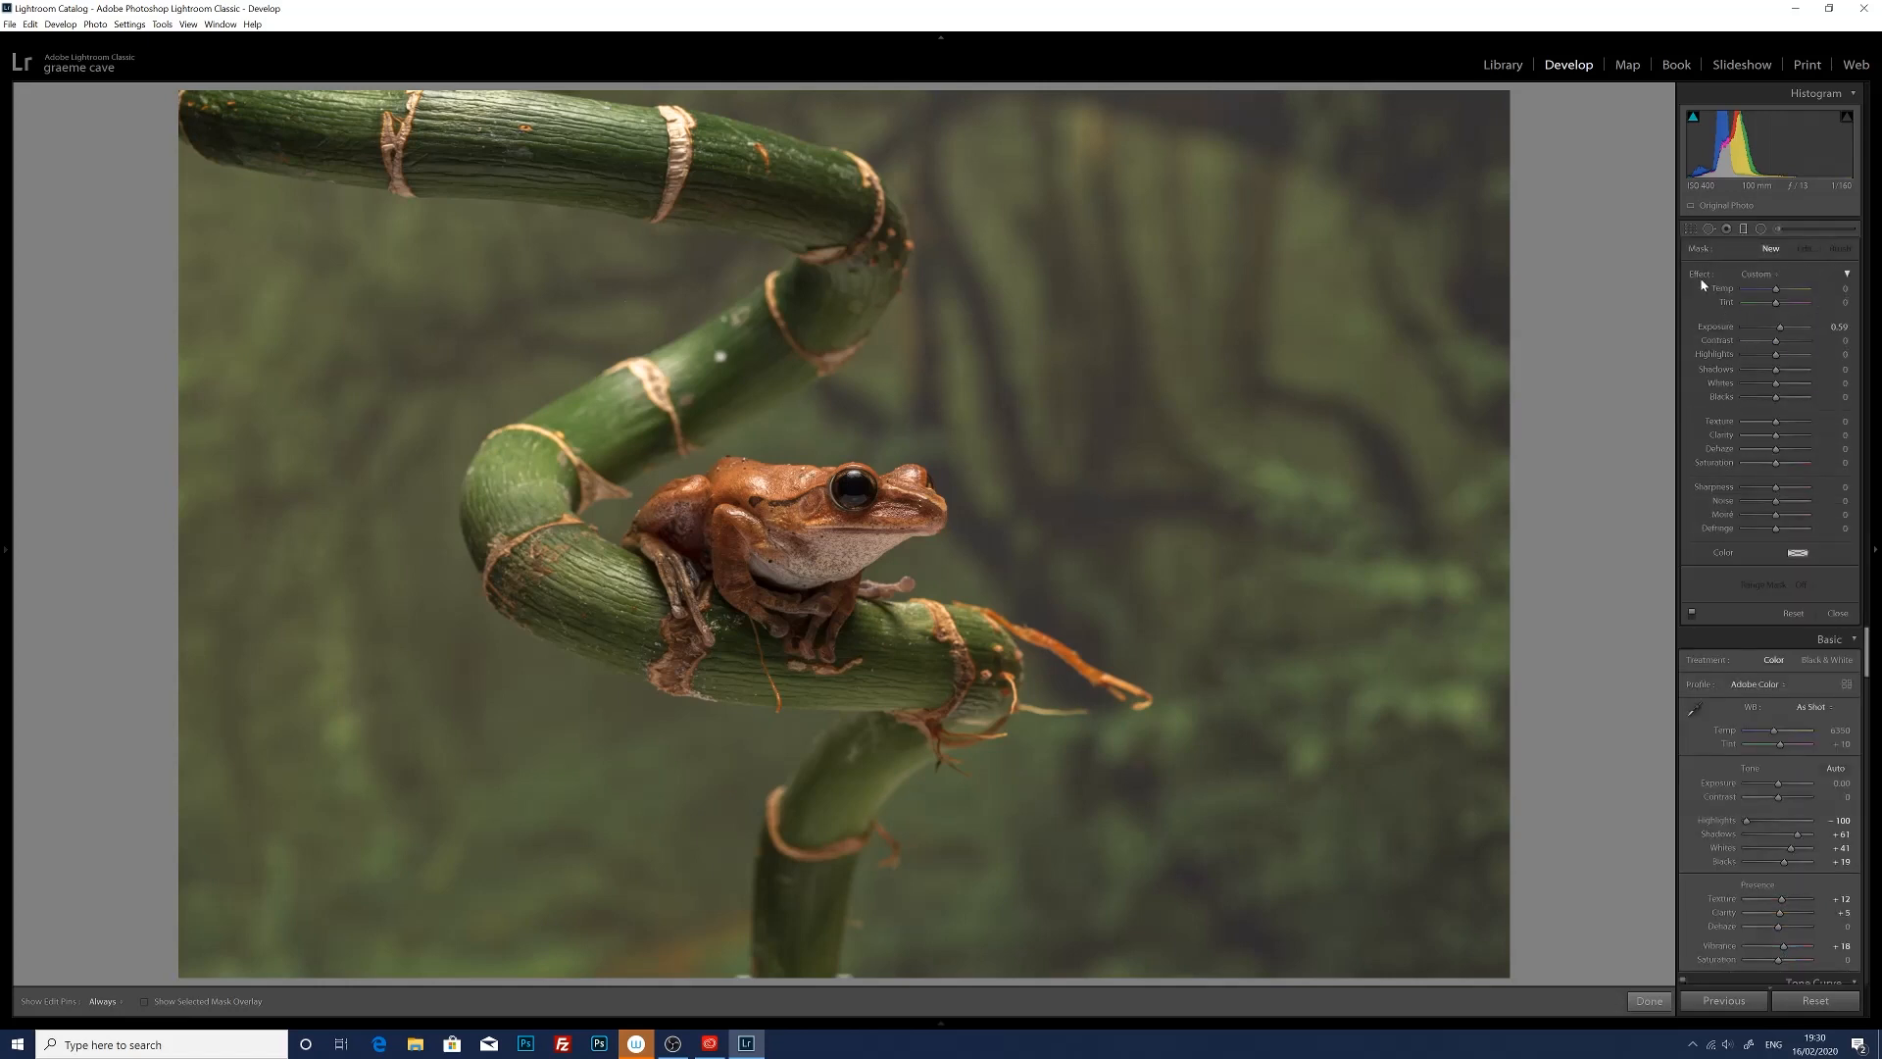
double_click(1701, 277)
drag(1776, 333, 1767, 333)
drag(1482, 517, 1376, 529)
drag(1246, 529, 929, 573)
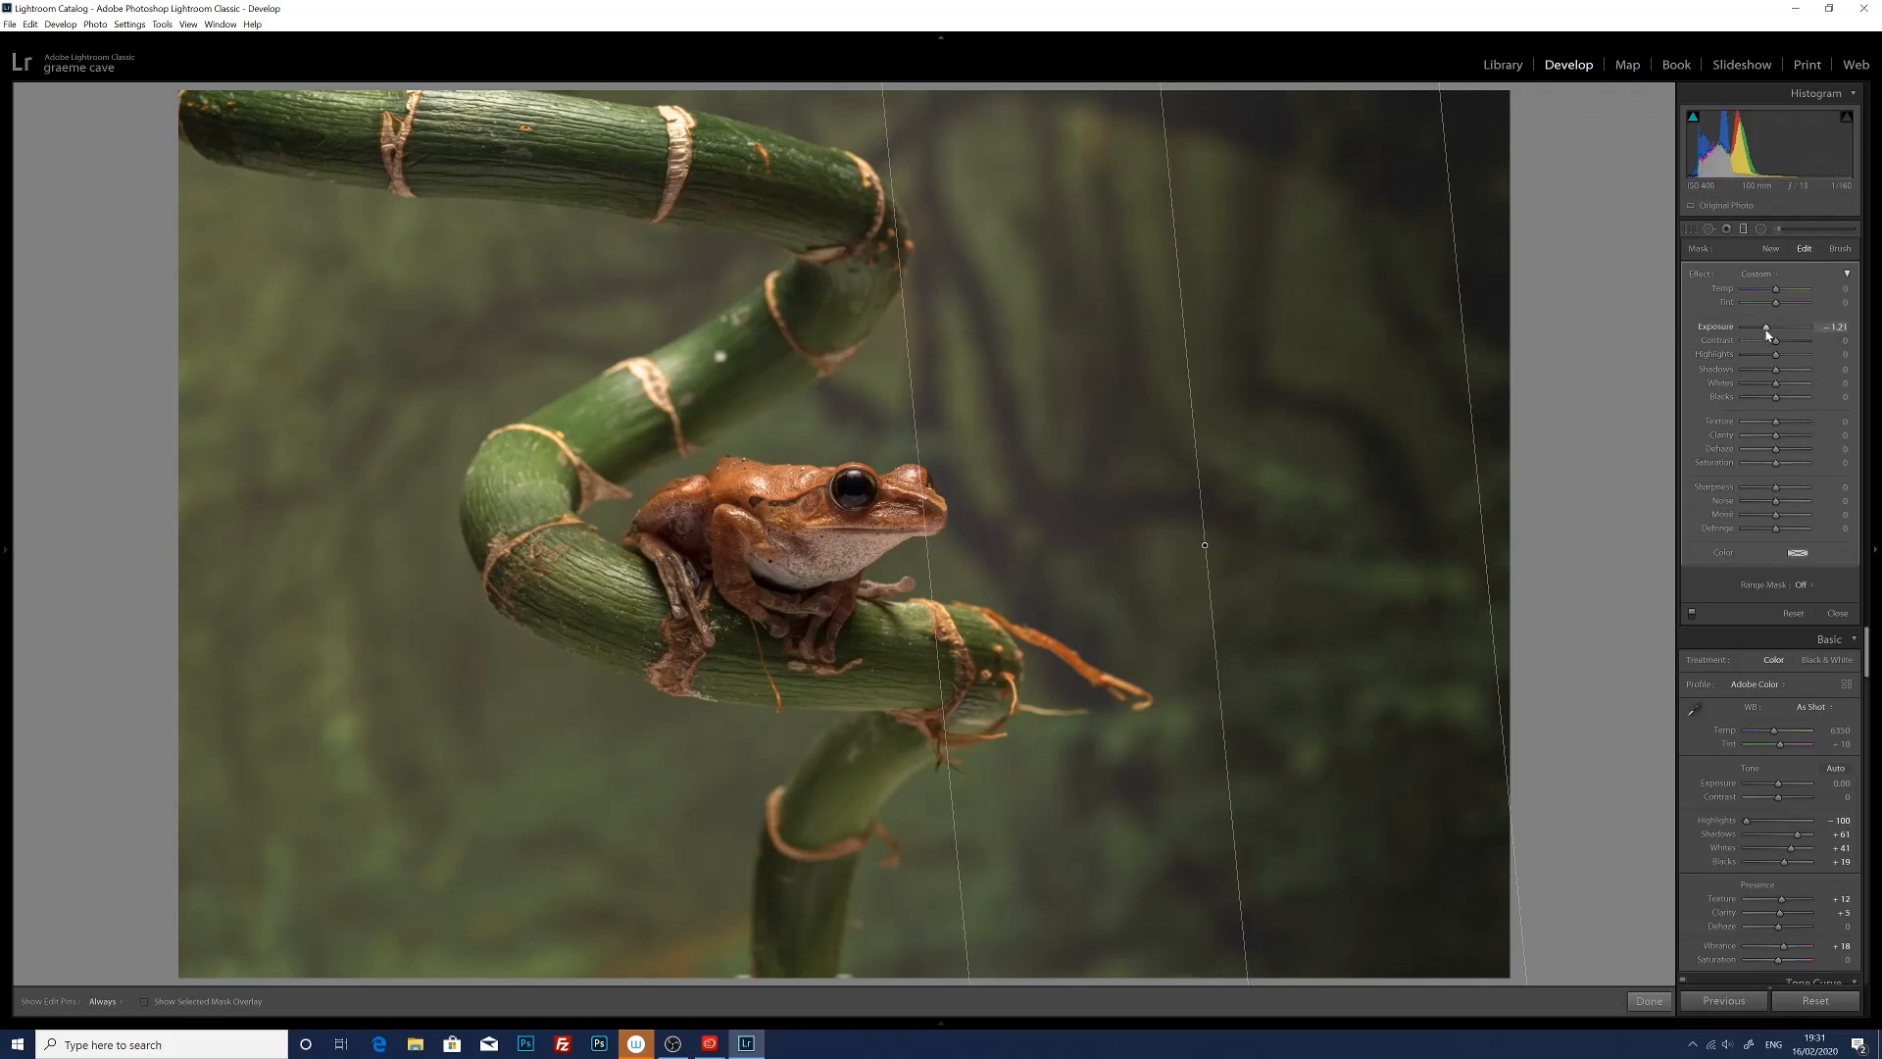
drag(1766, 331, 1761, 327)
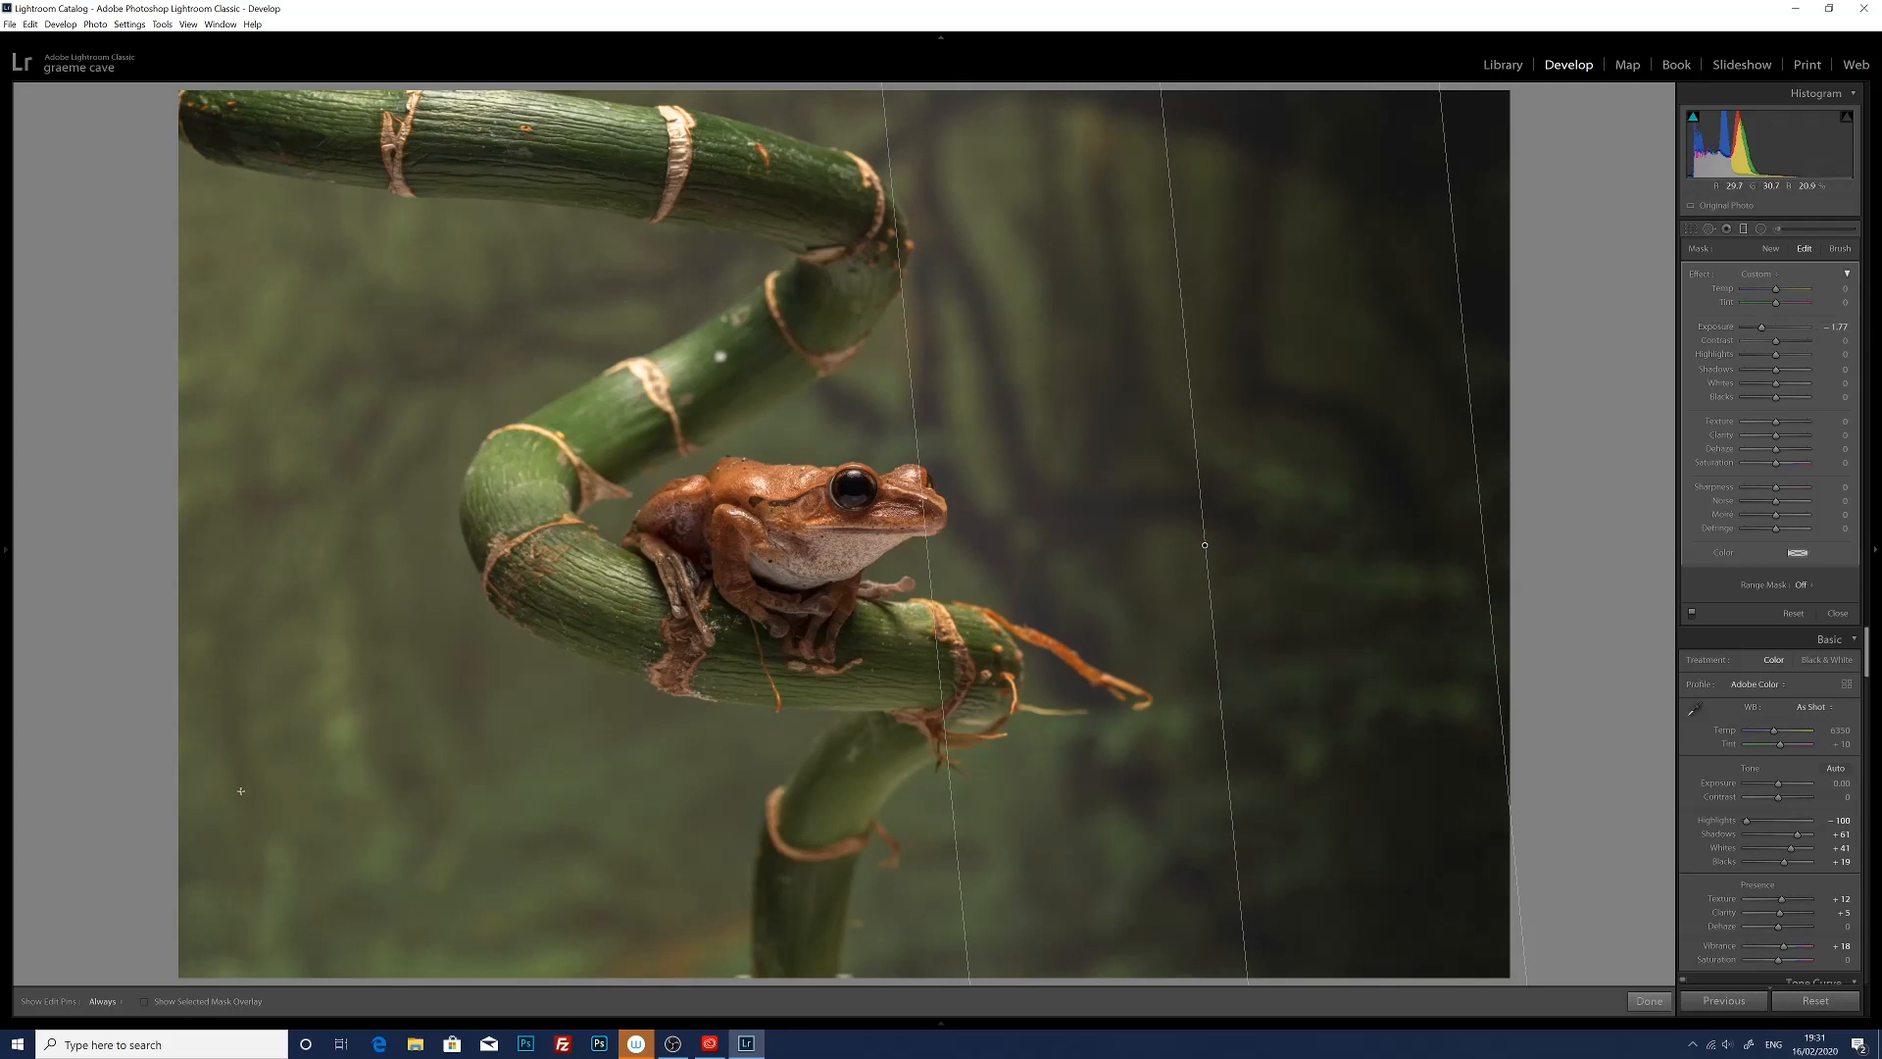
- Add graduated filters from the lower-left corner and the top edge of the photo toward the frog, each with Exposure −1.27
drag(329, 775, 844, 526)
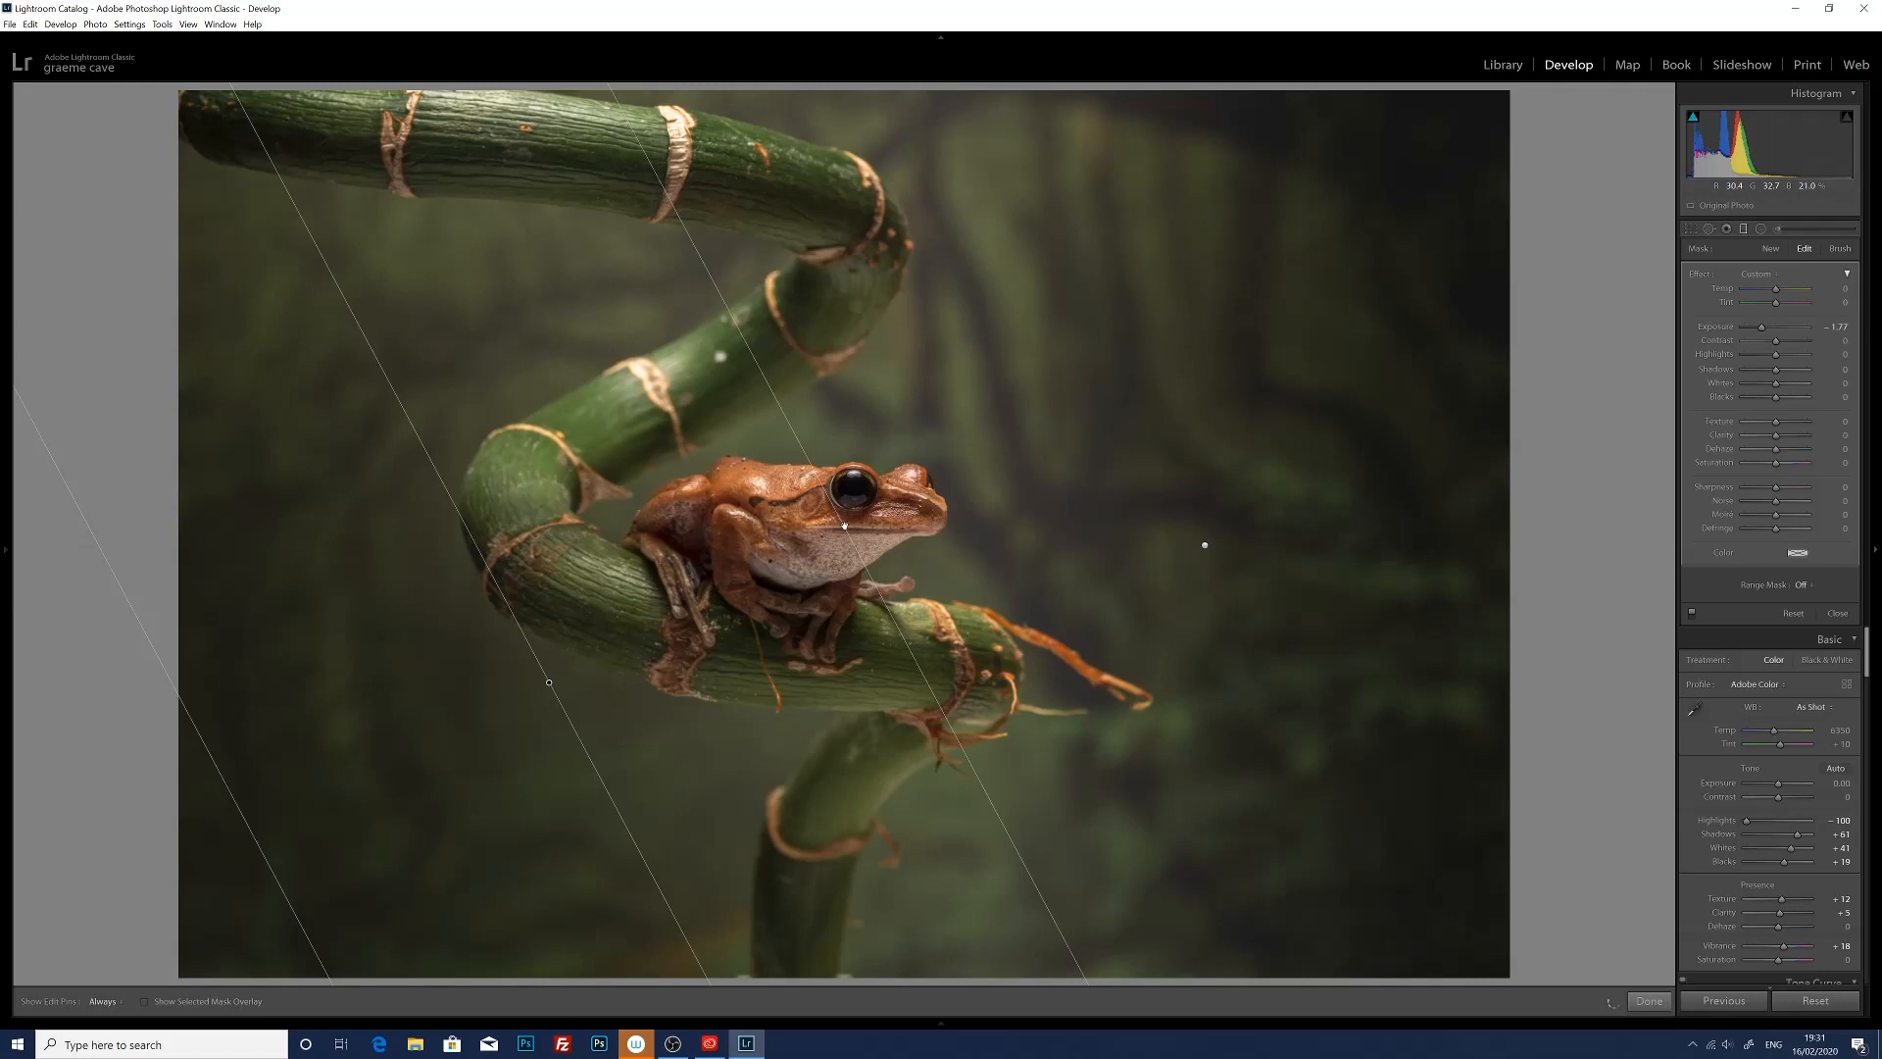
drag(551, 683, 554, 683)
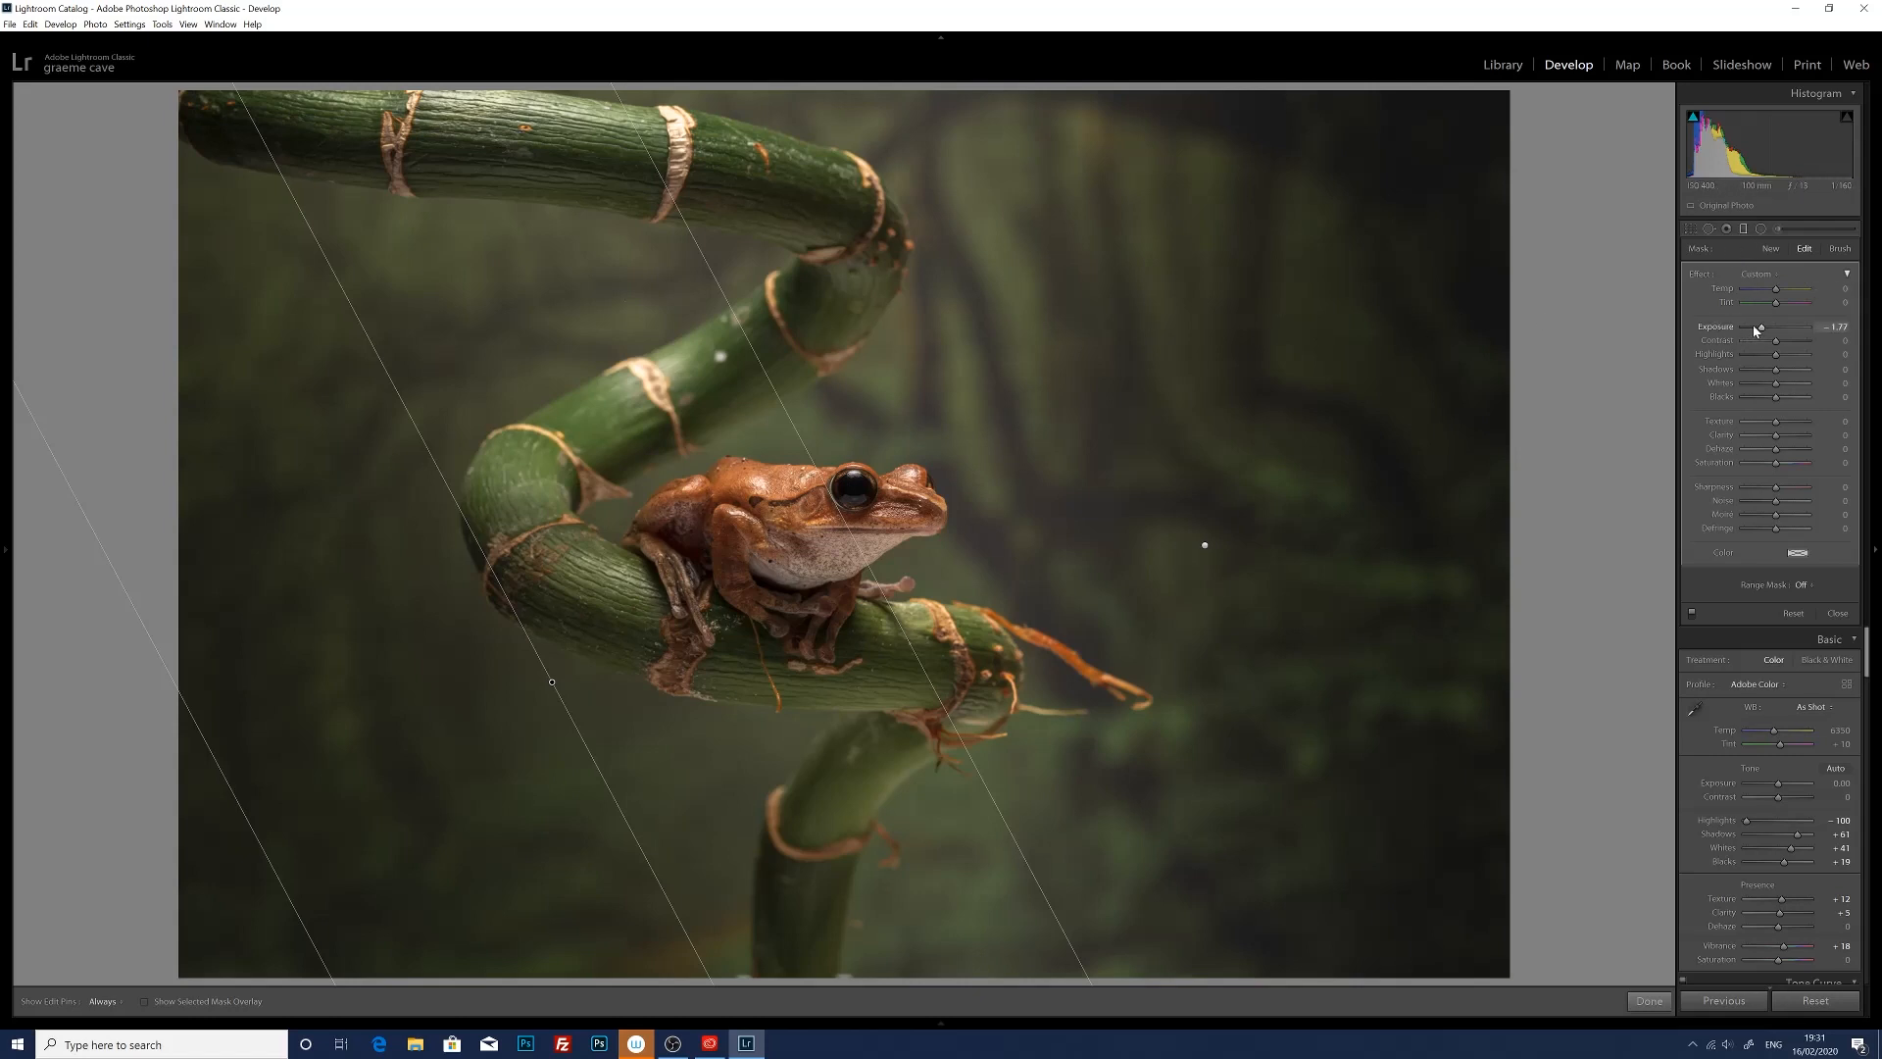
drag(1761, 330, 1765, 330)
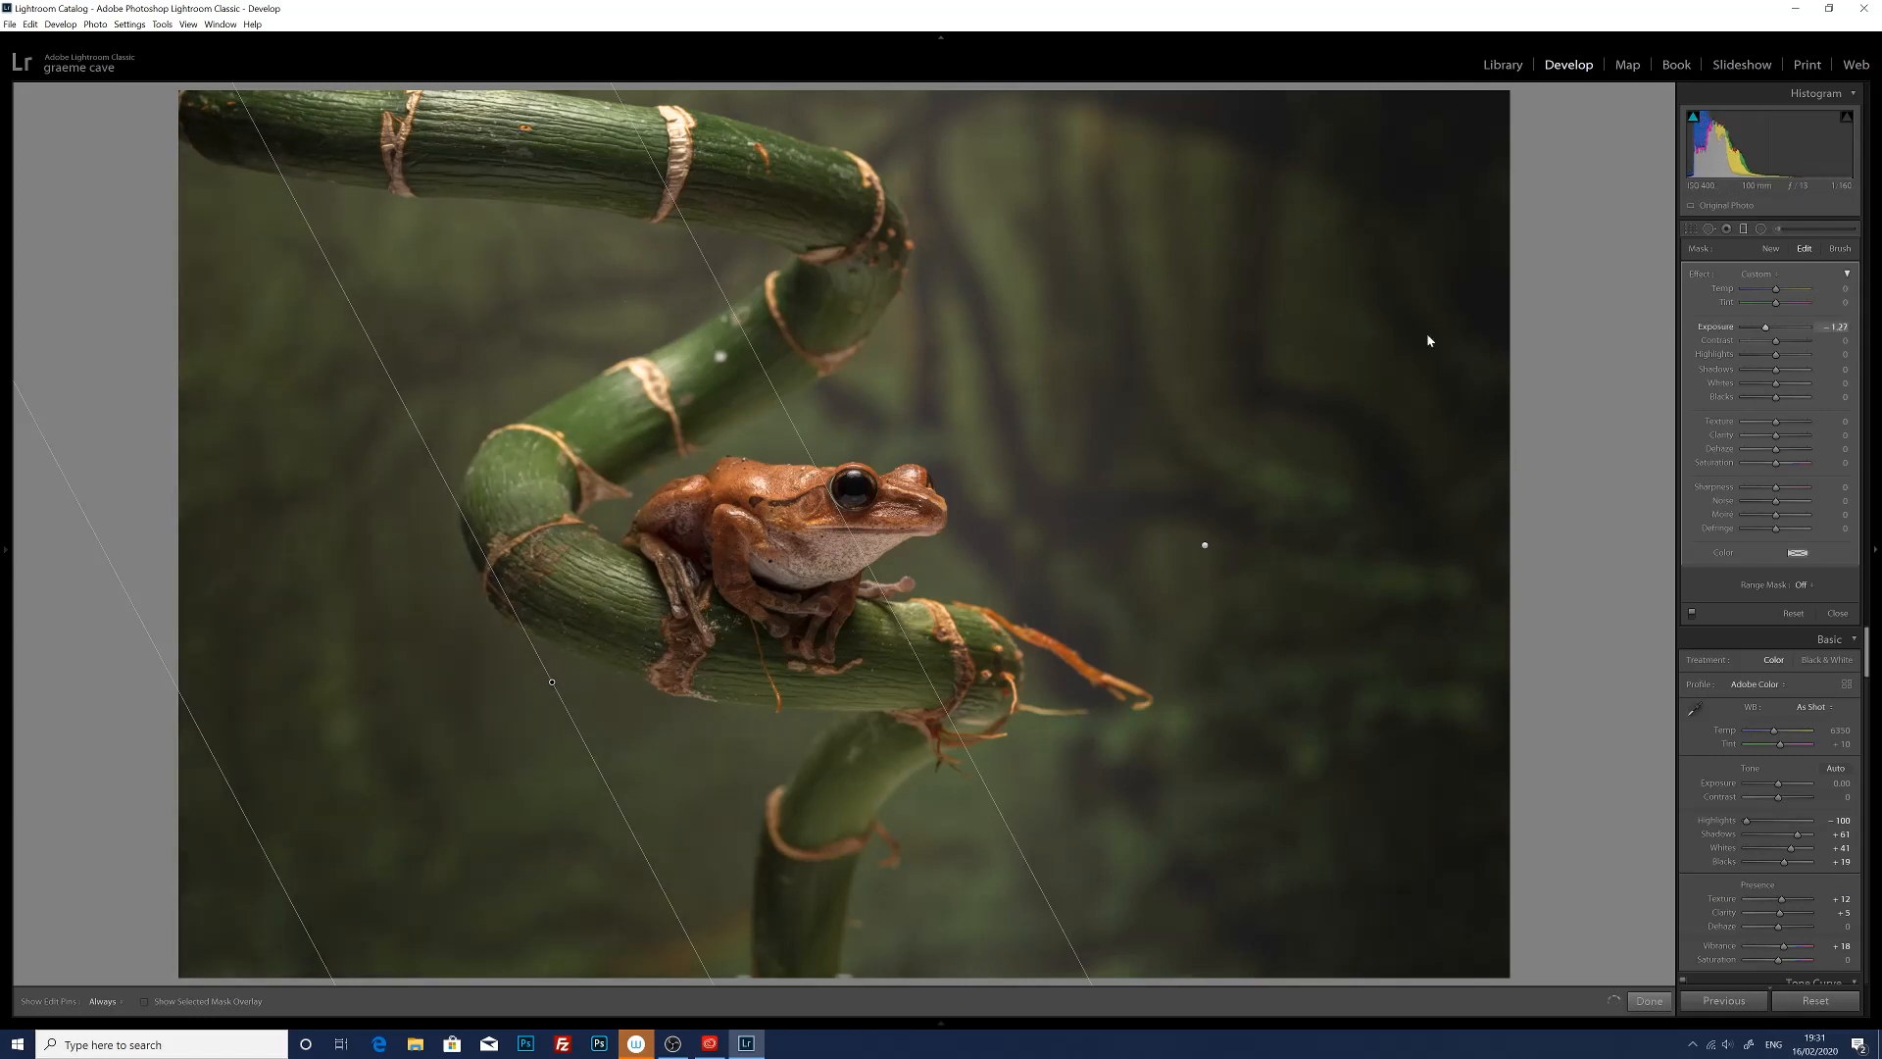
drag(840, 130, 841, 393)
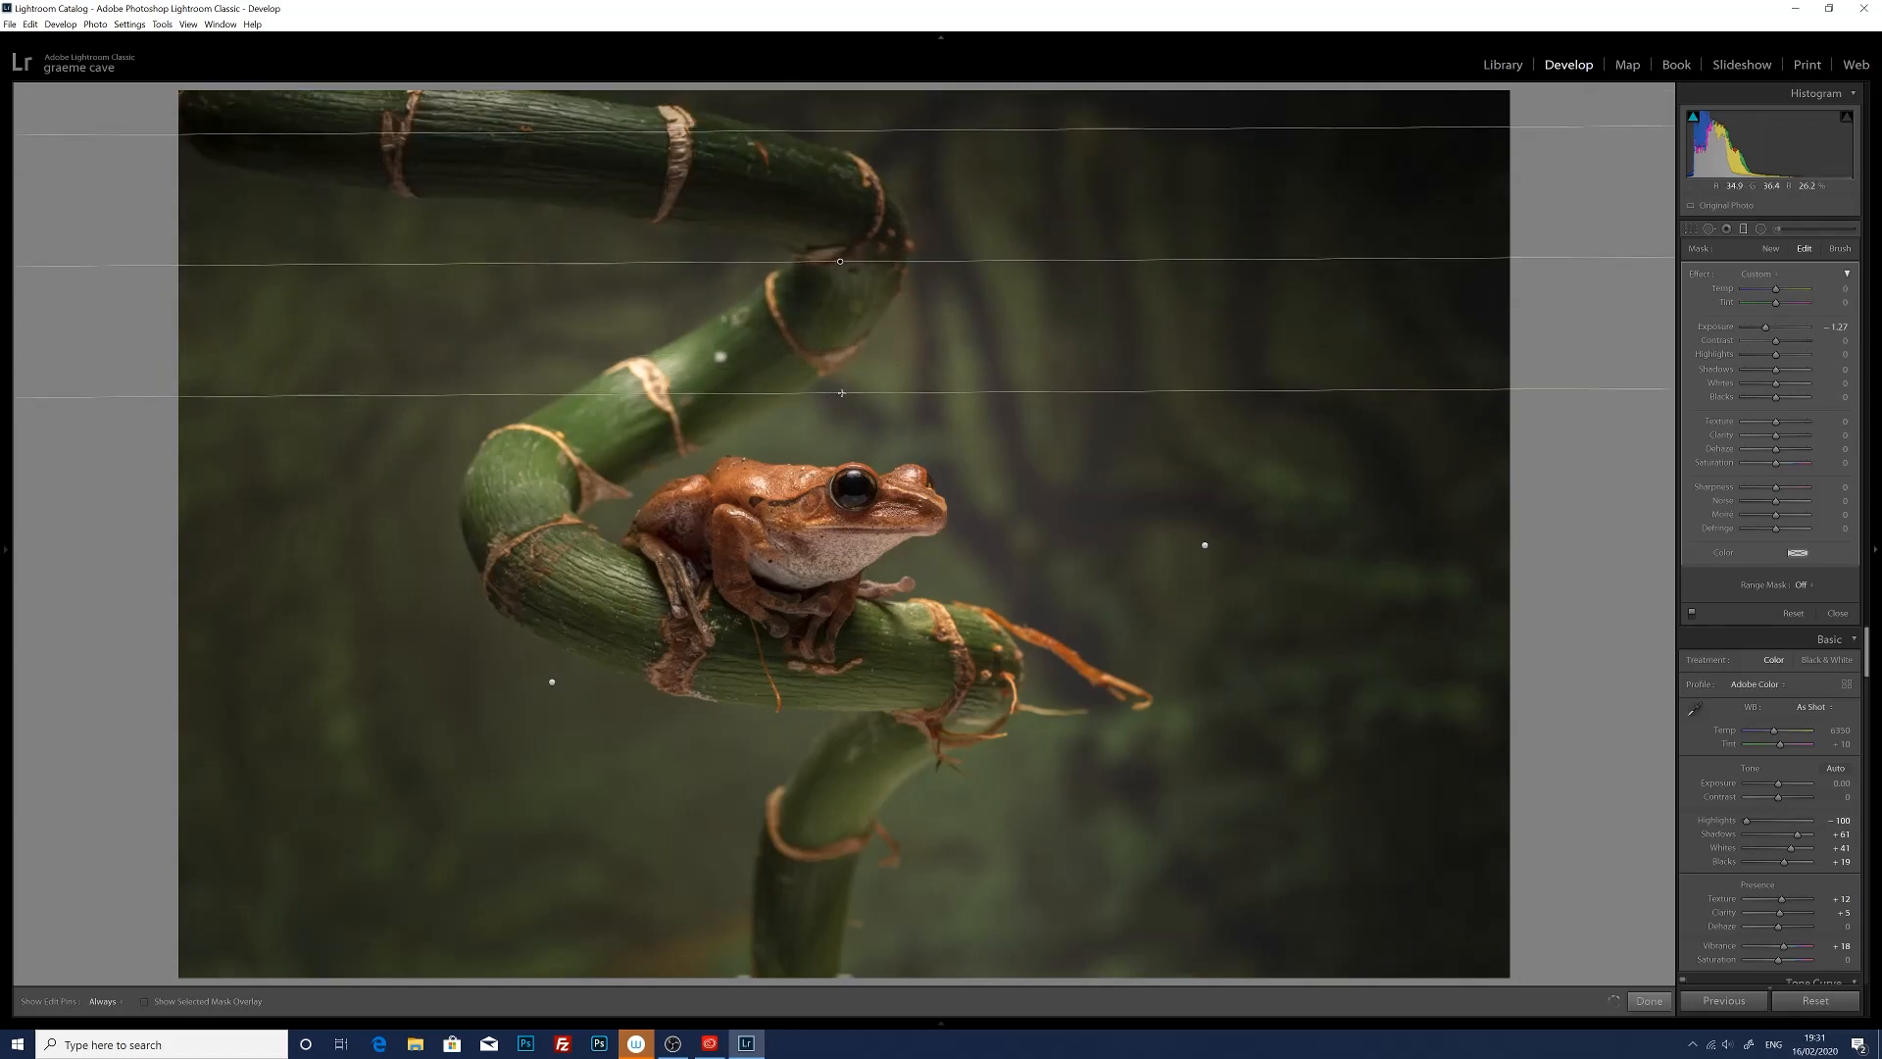
click(1744, 231)
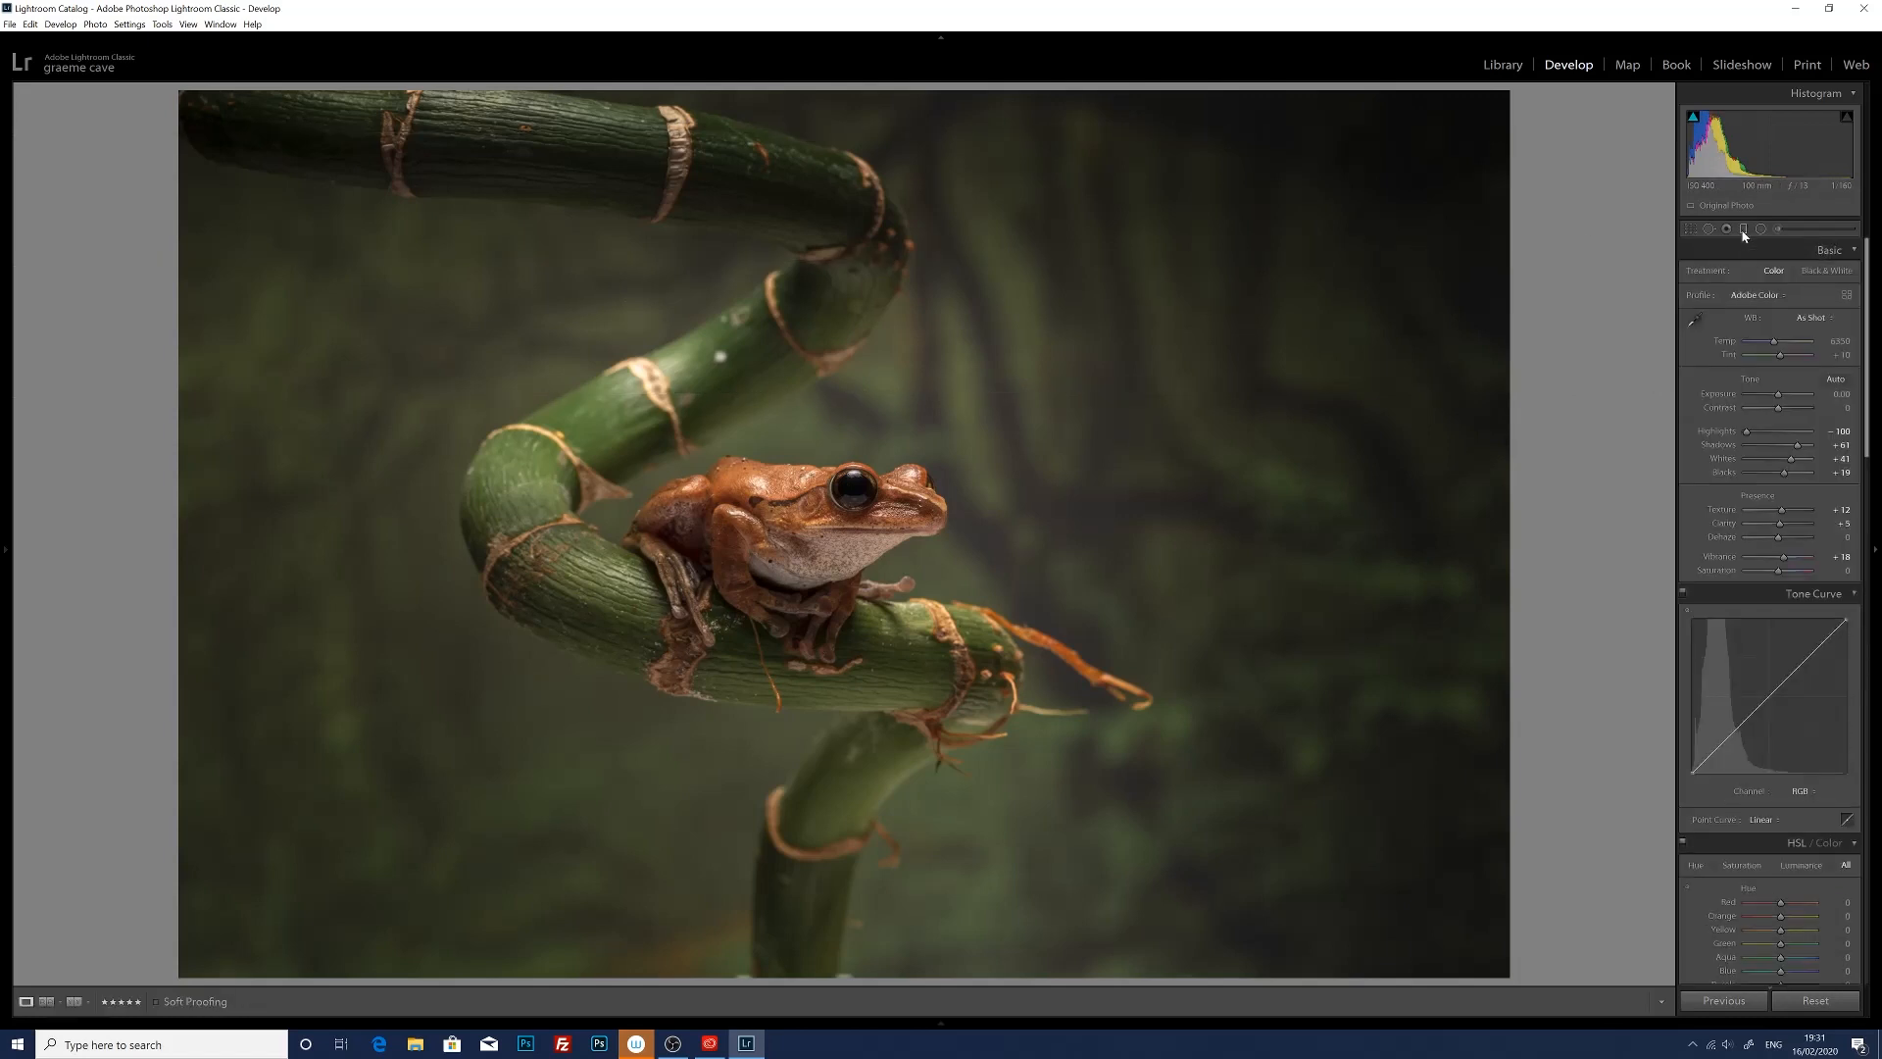
- Crop the photo tighter around the frog at the original aspect ratio, trimming the left and top of the frame
click(1690, 229)
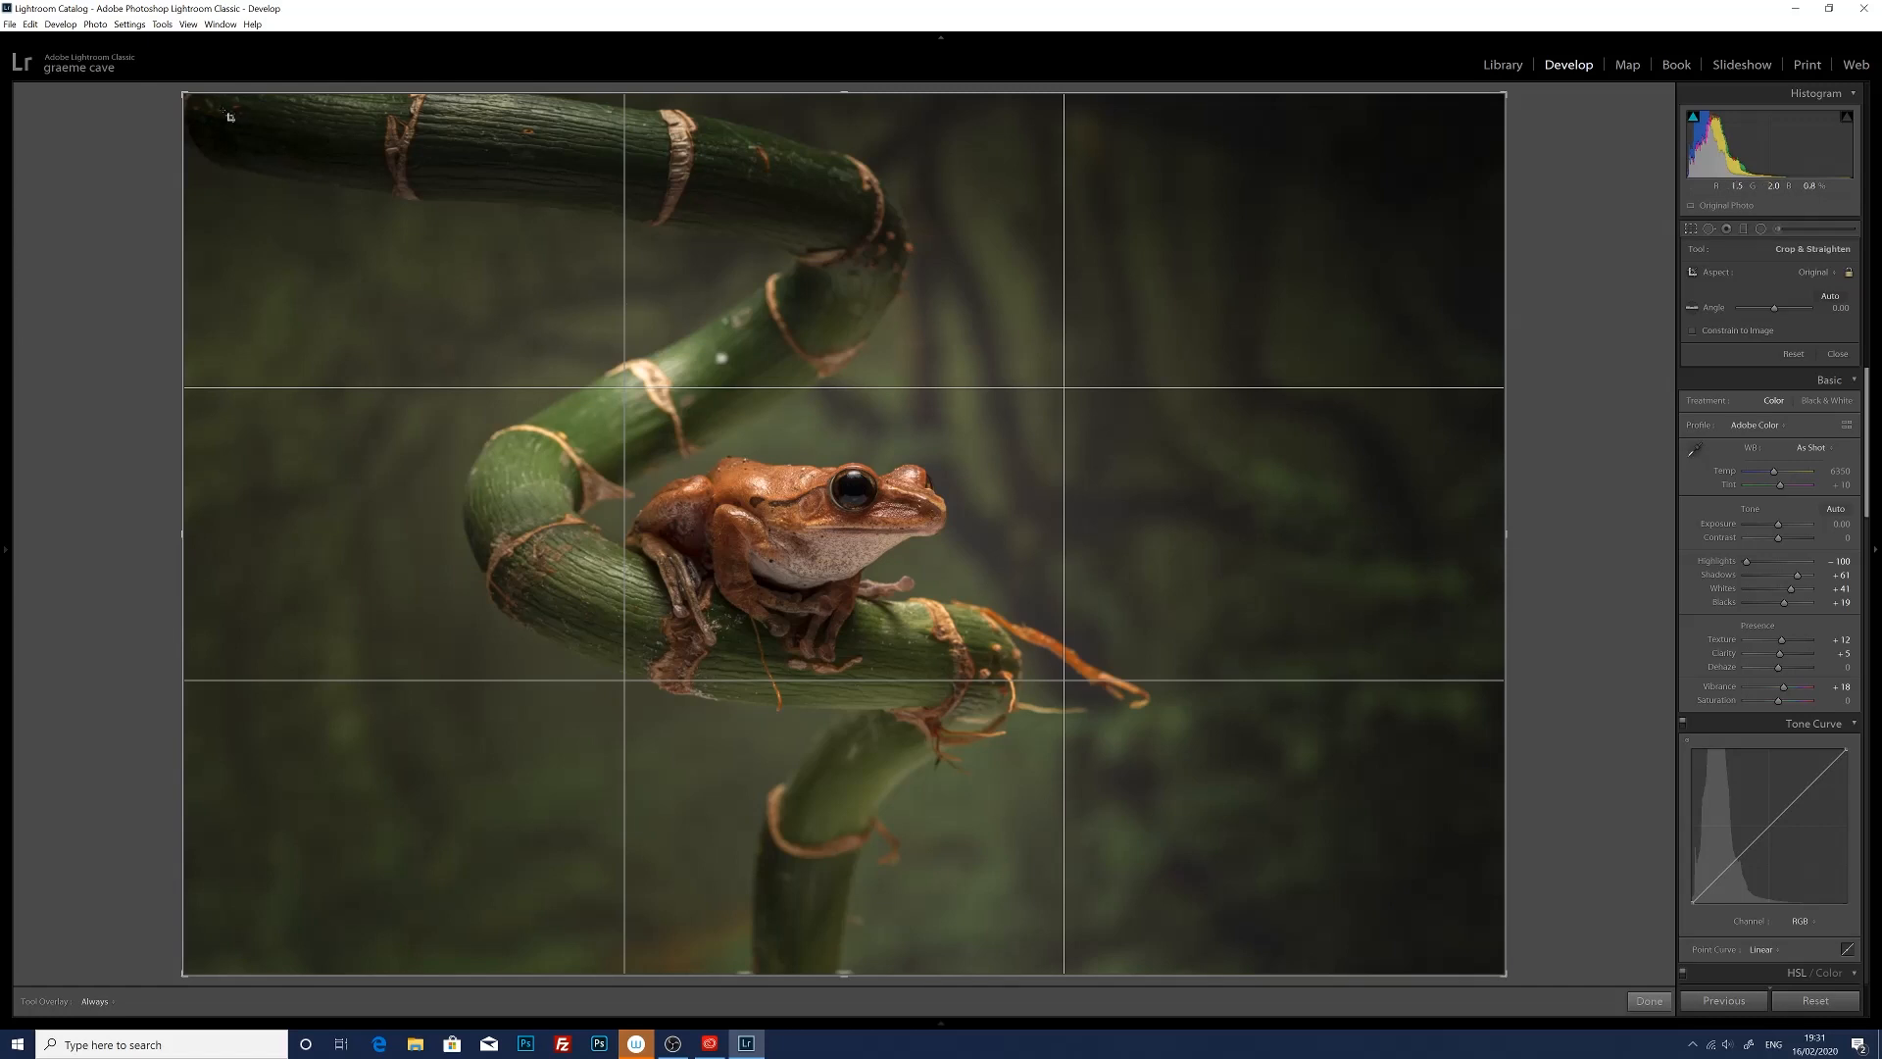
drag(191, 98, 300, 149)
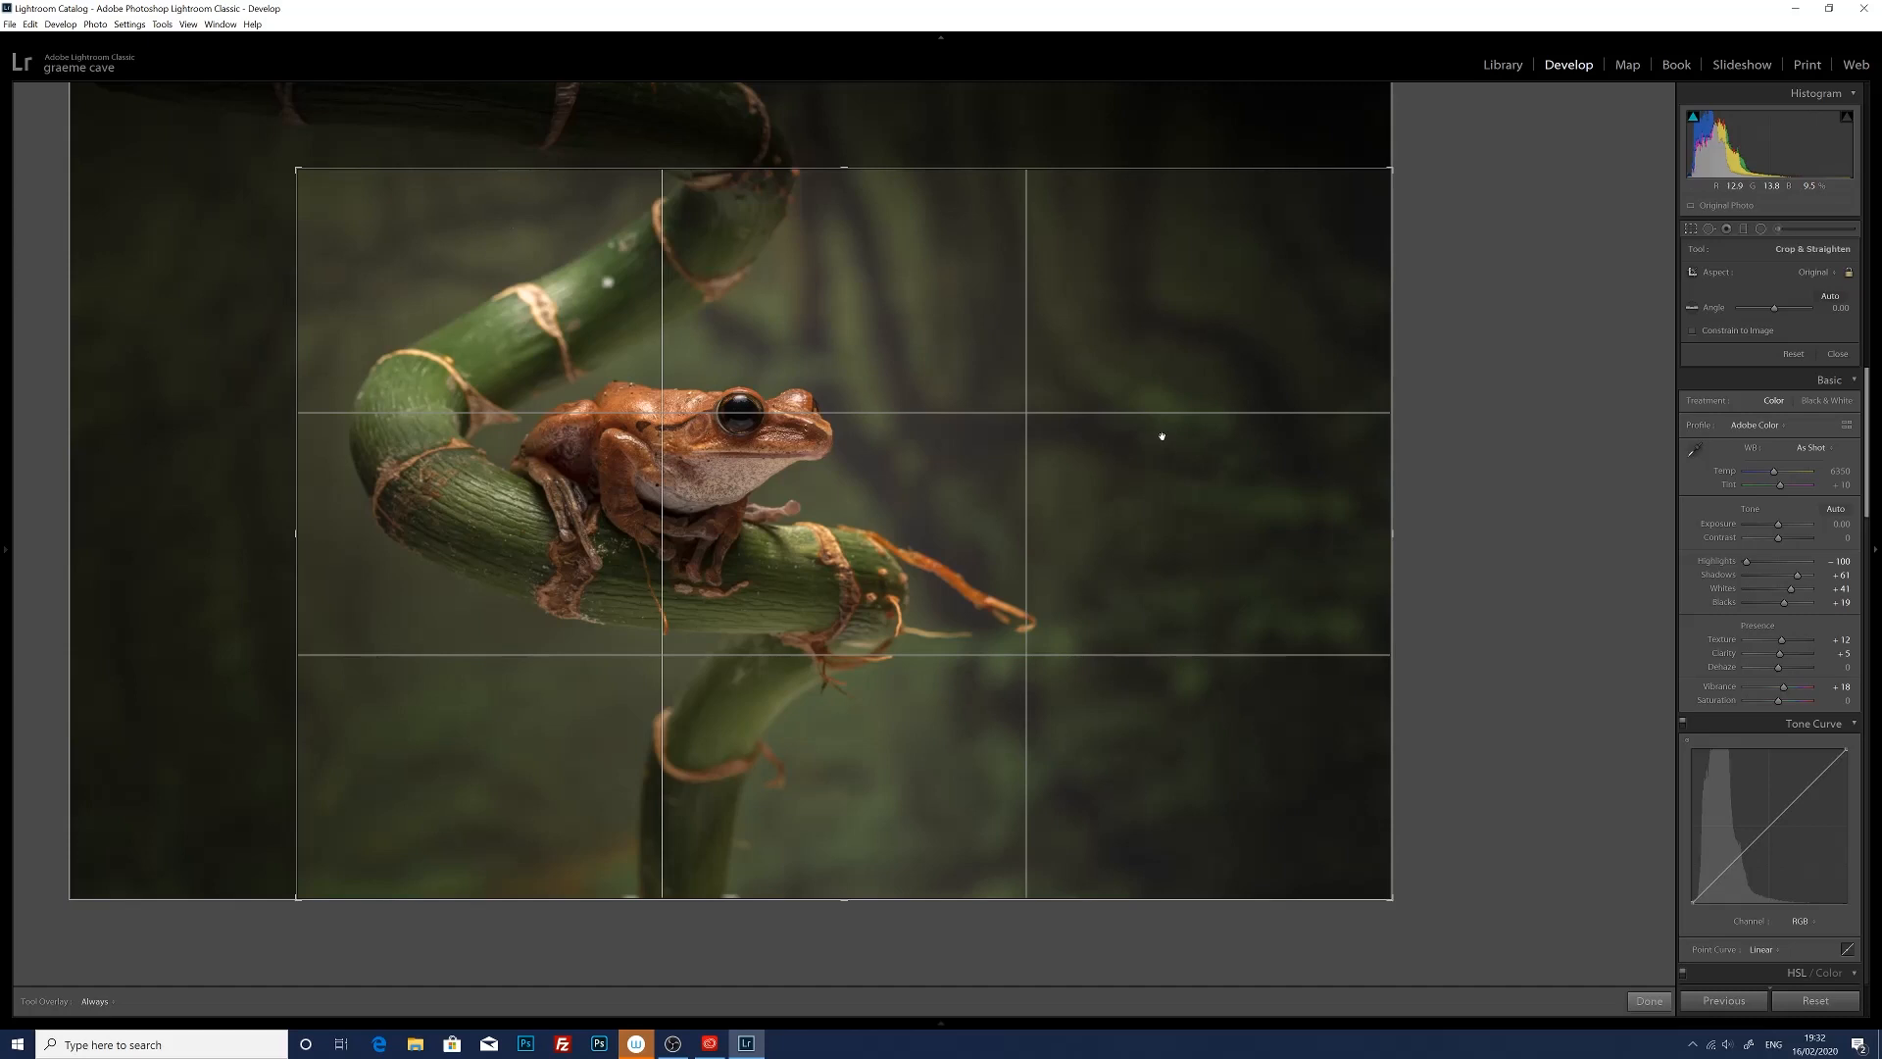
key(Return)
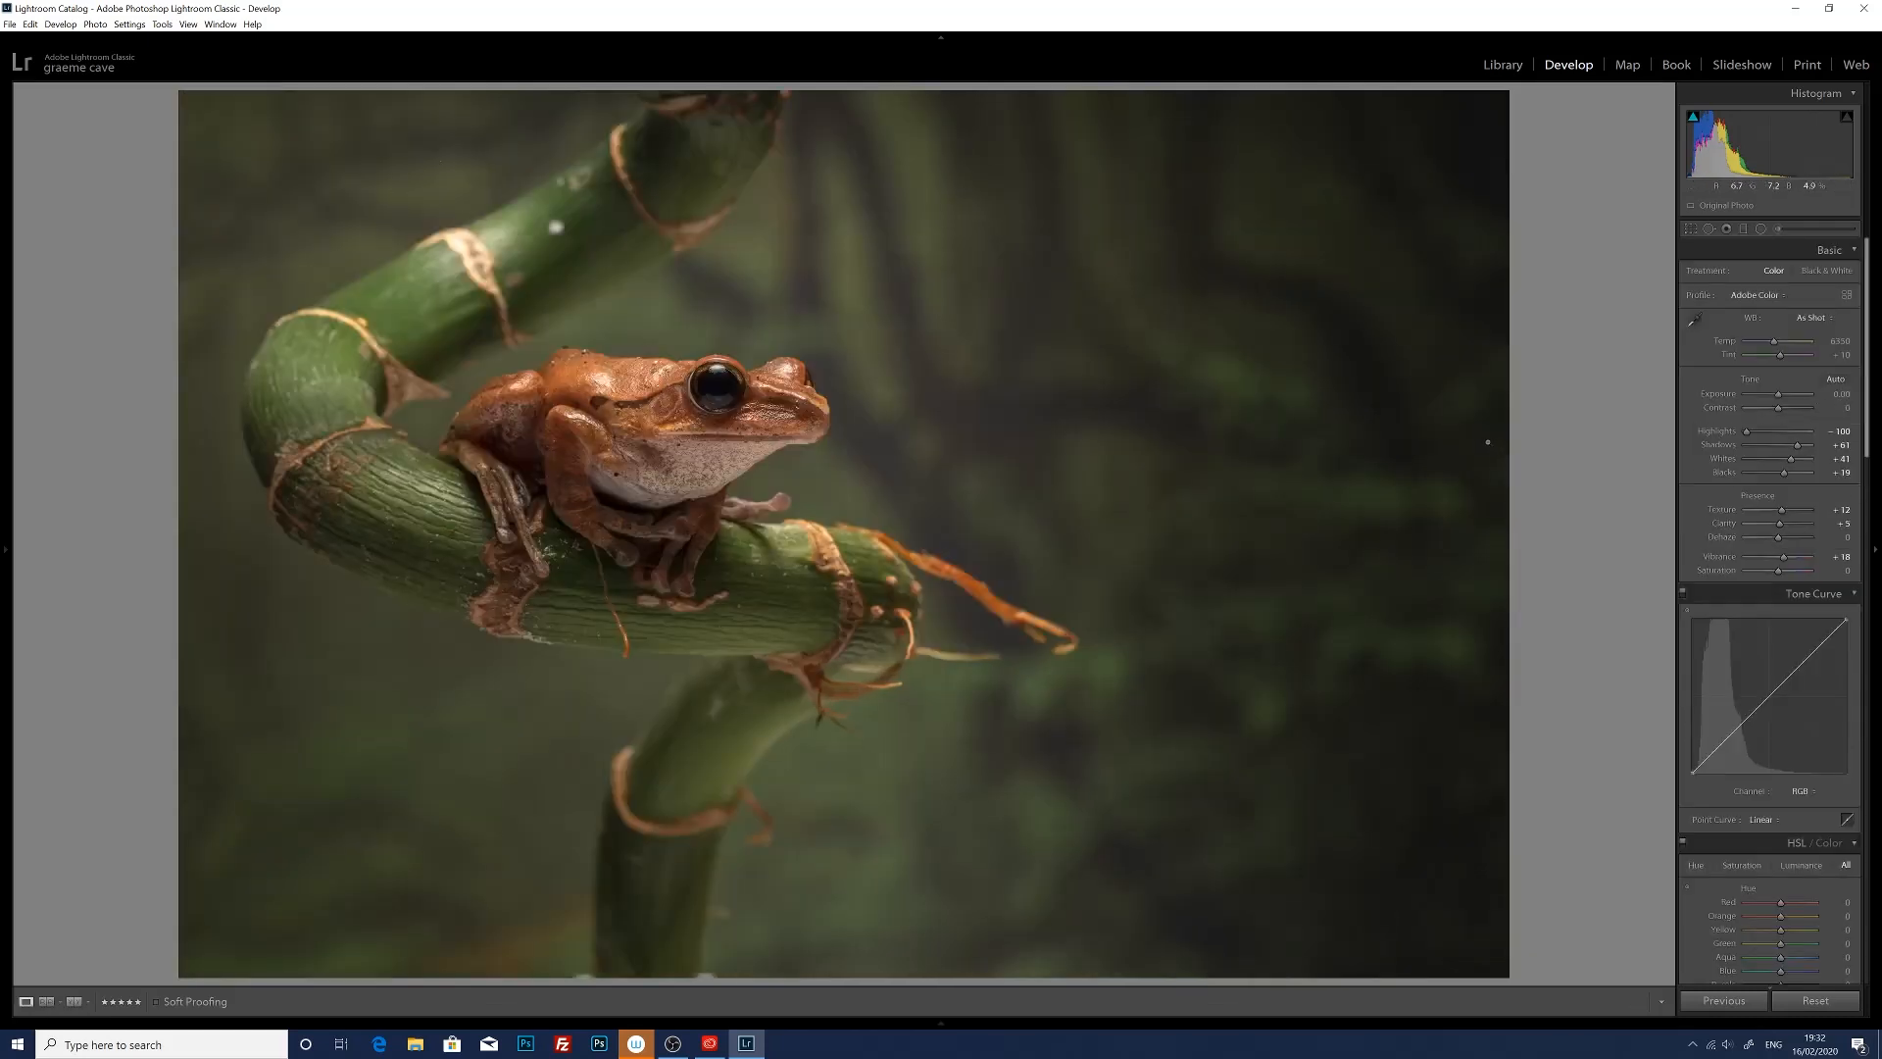
- Place a small inverted radial filter over the frog's eye with feather 50 and raise its Exposure from the preset negative value
click(1761, 231)
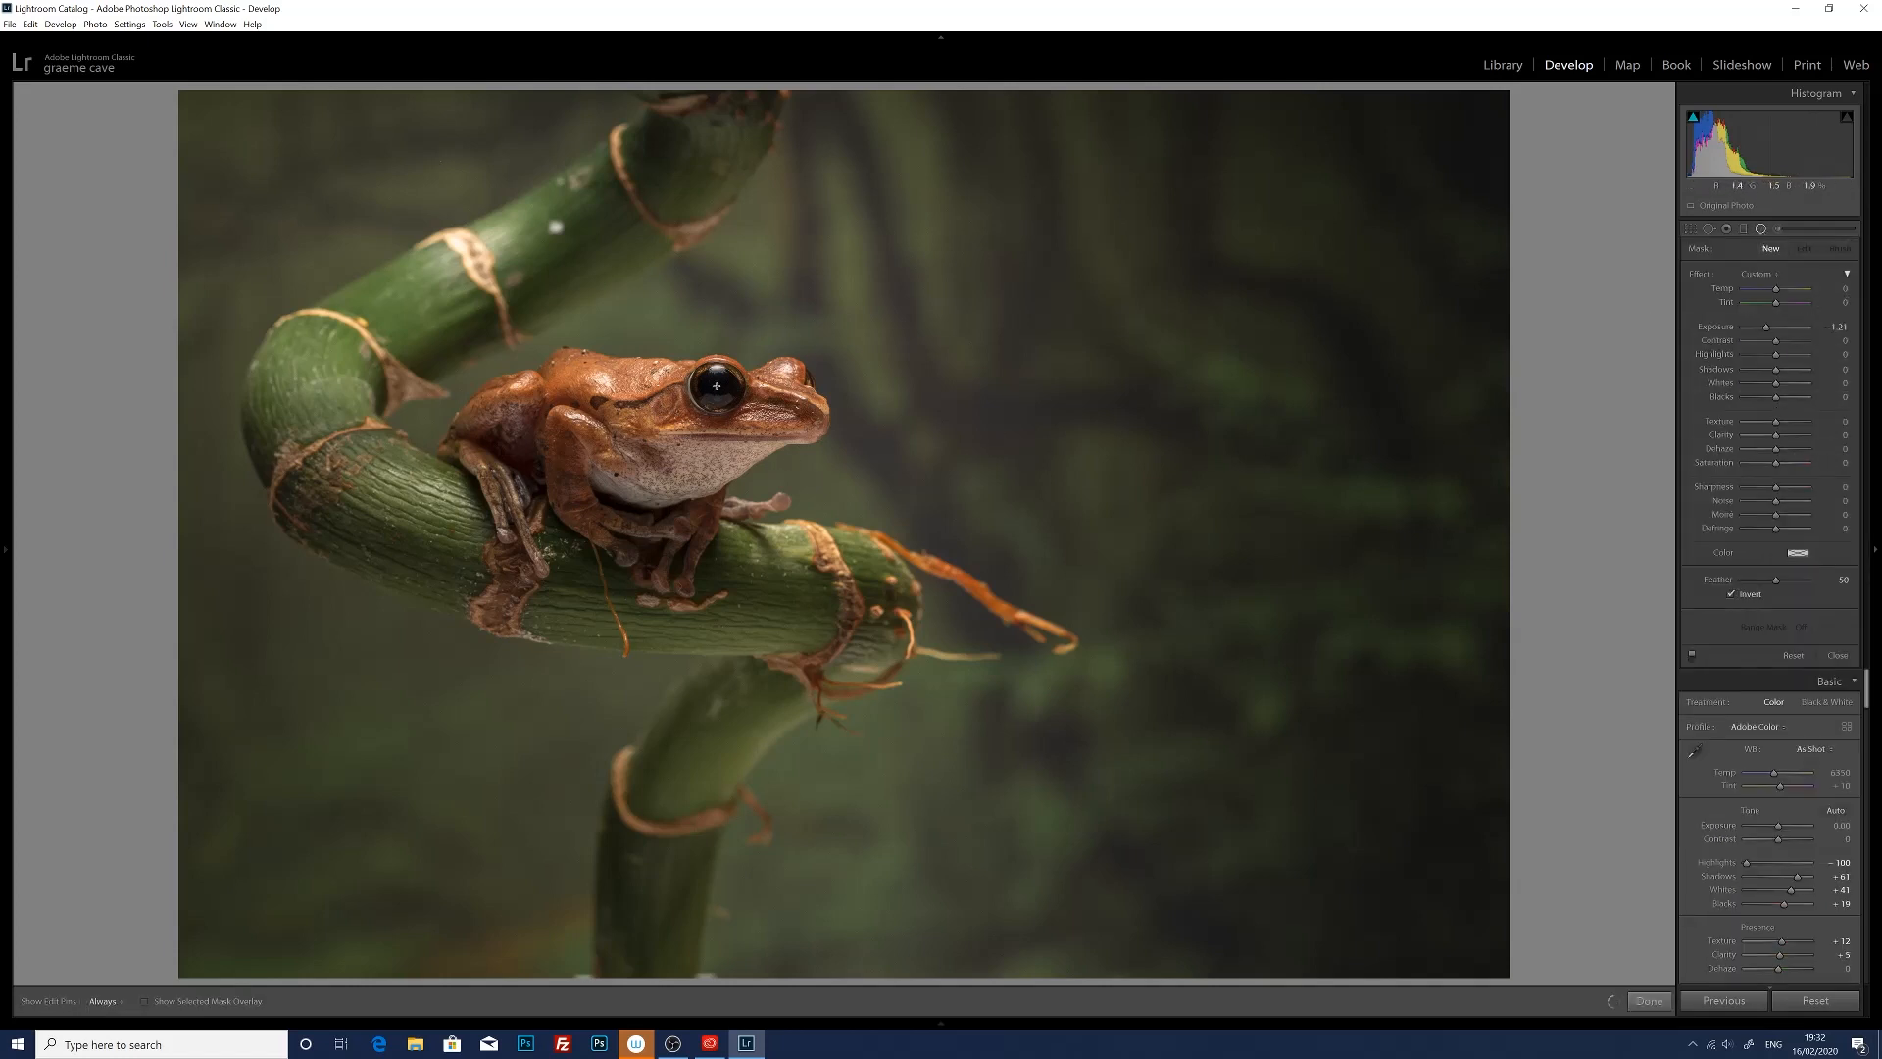
drag(717, 384, 745, 420)
drag(716, 388, 715, 391)
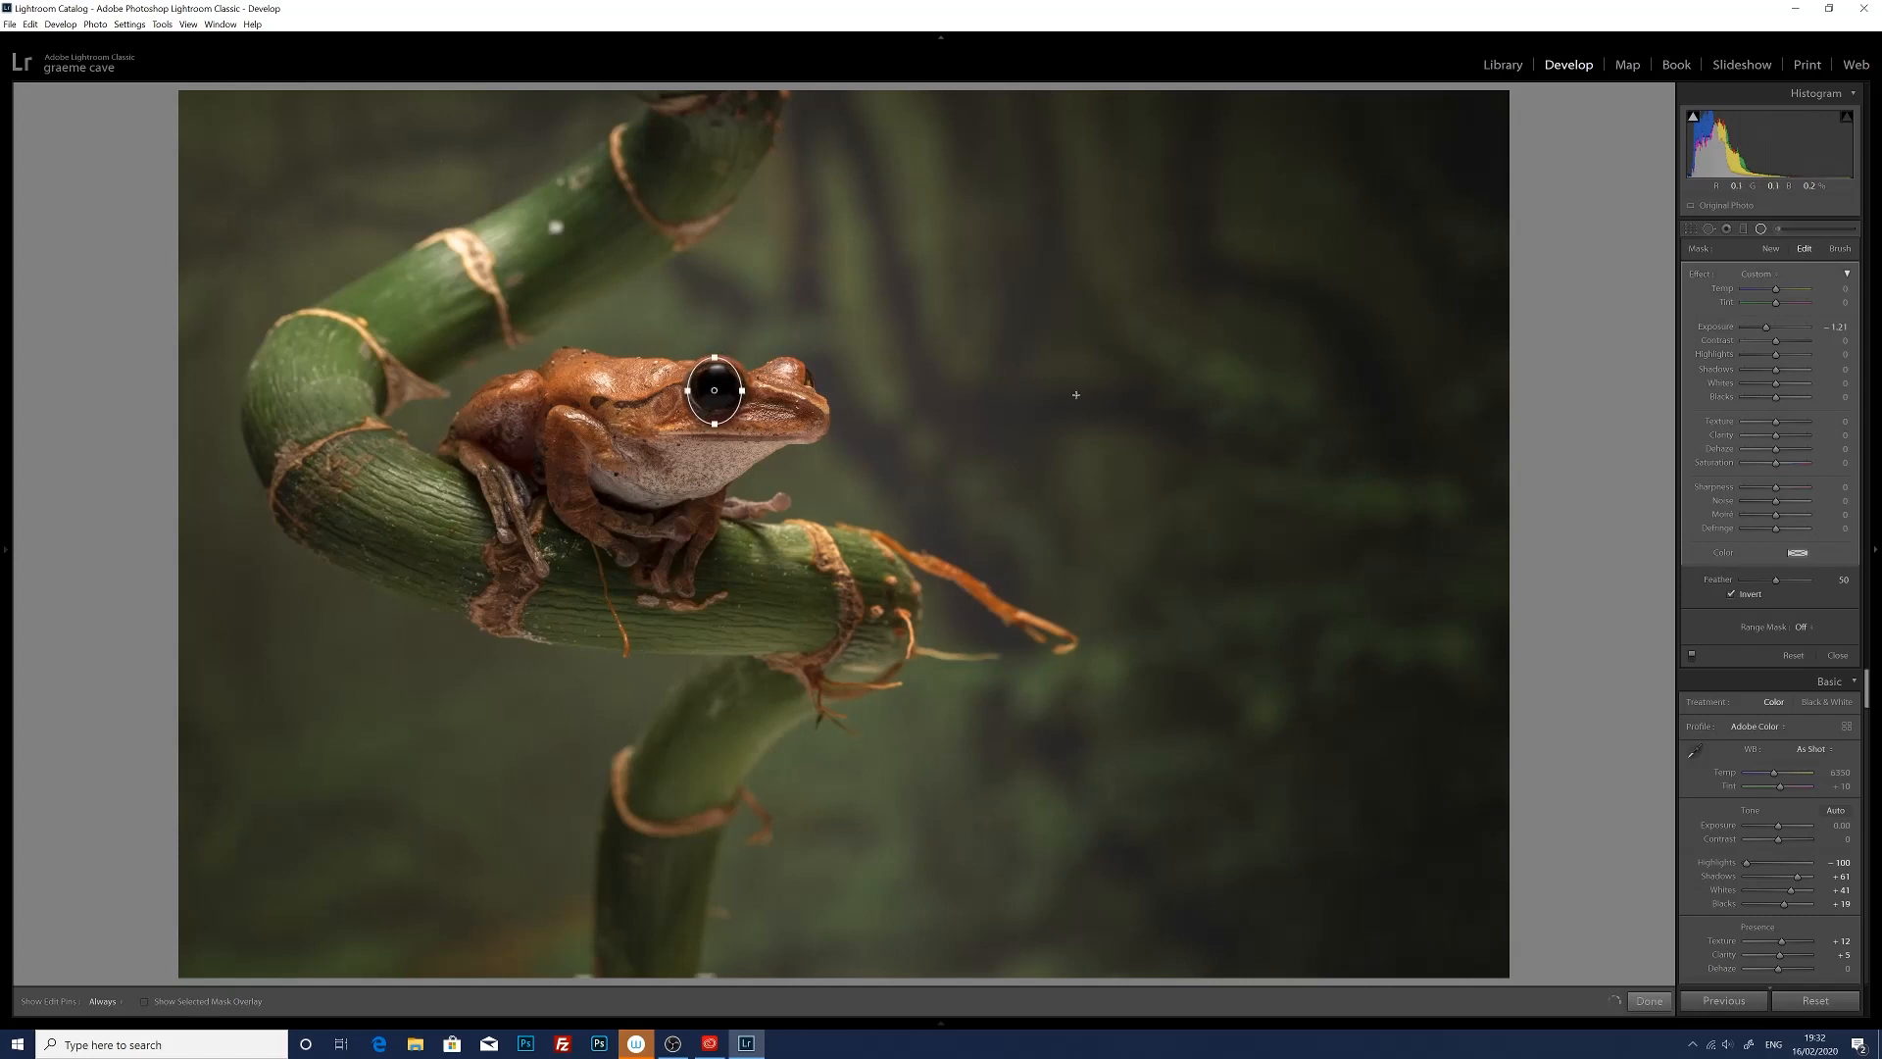
drag(1764, 329, 1776, 329)
click(1762, 231)
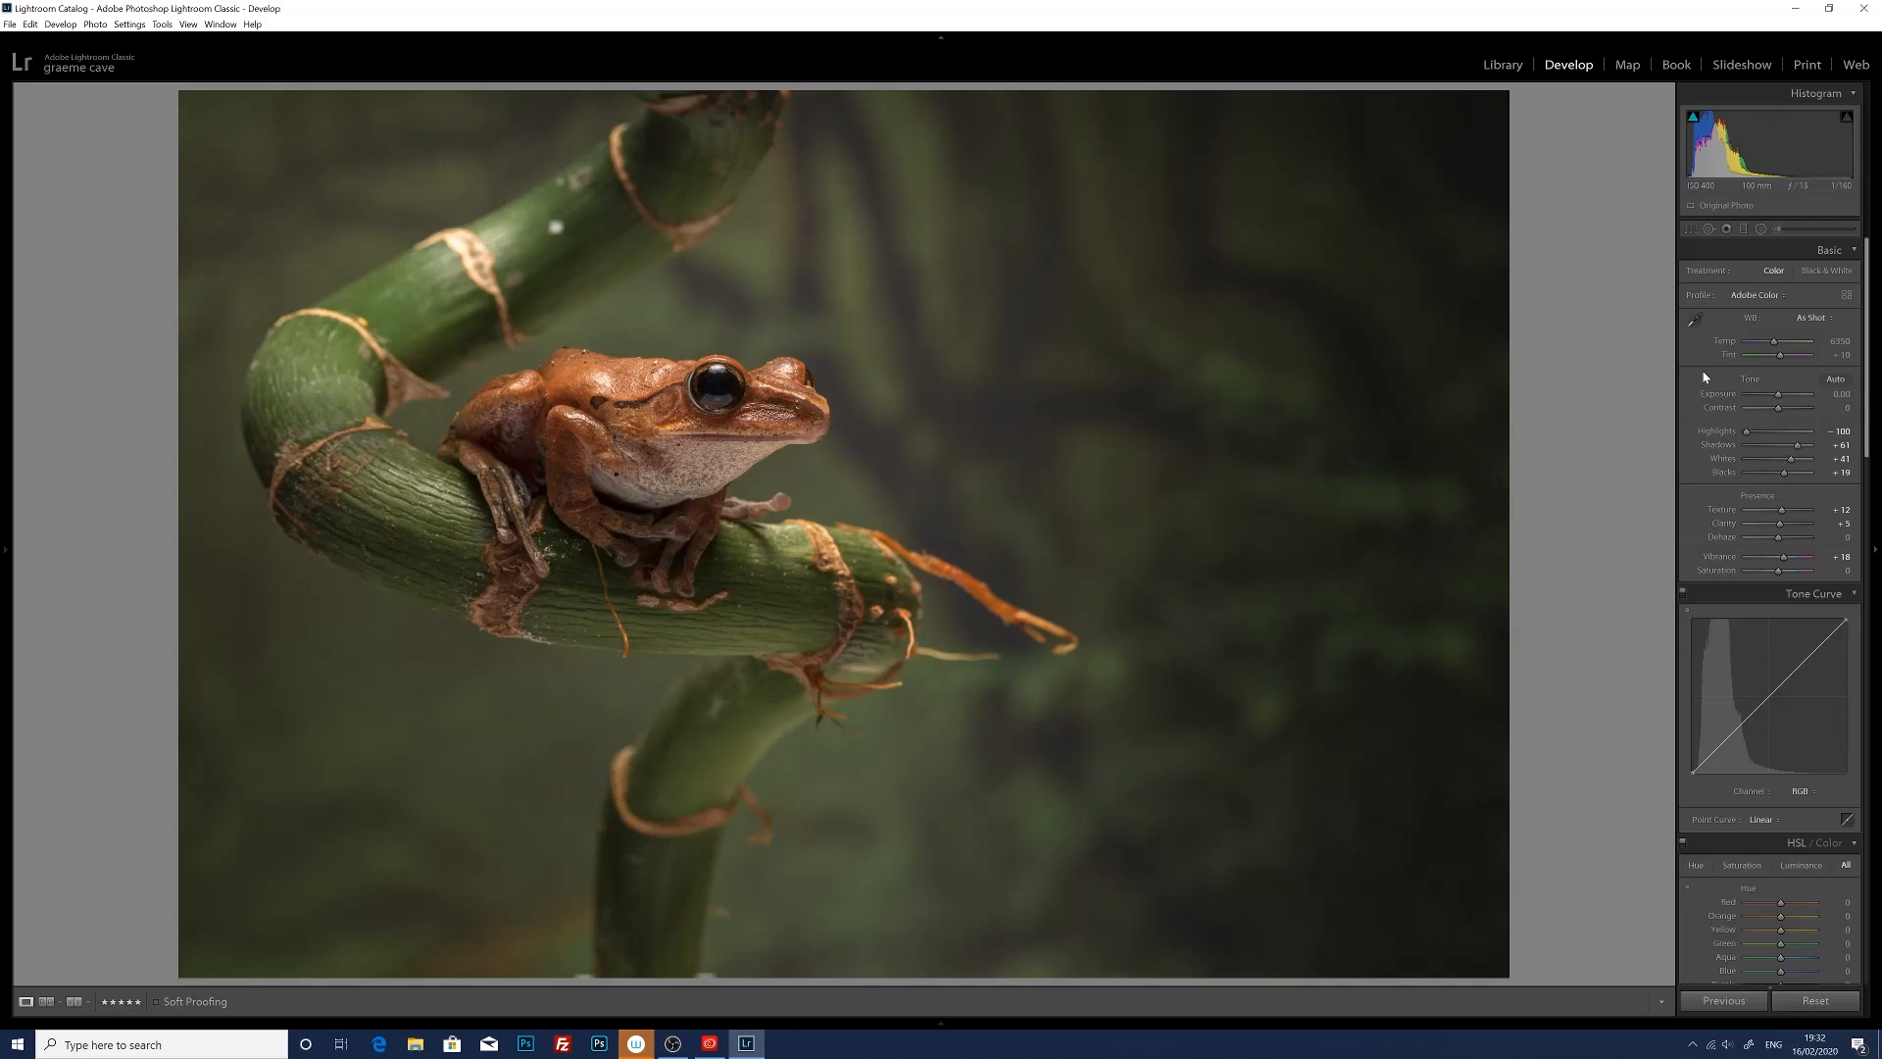
- Paint over the reflection in the frog's eye with an Adjustment Brush at size 2.4, feather 80 and Exposure −0.90, and lower its Exposure further
click(1778, 230)
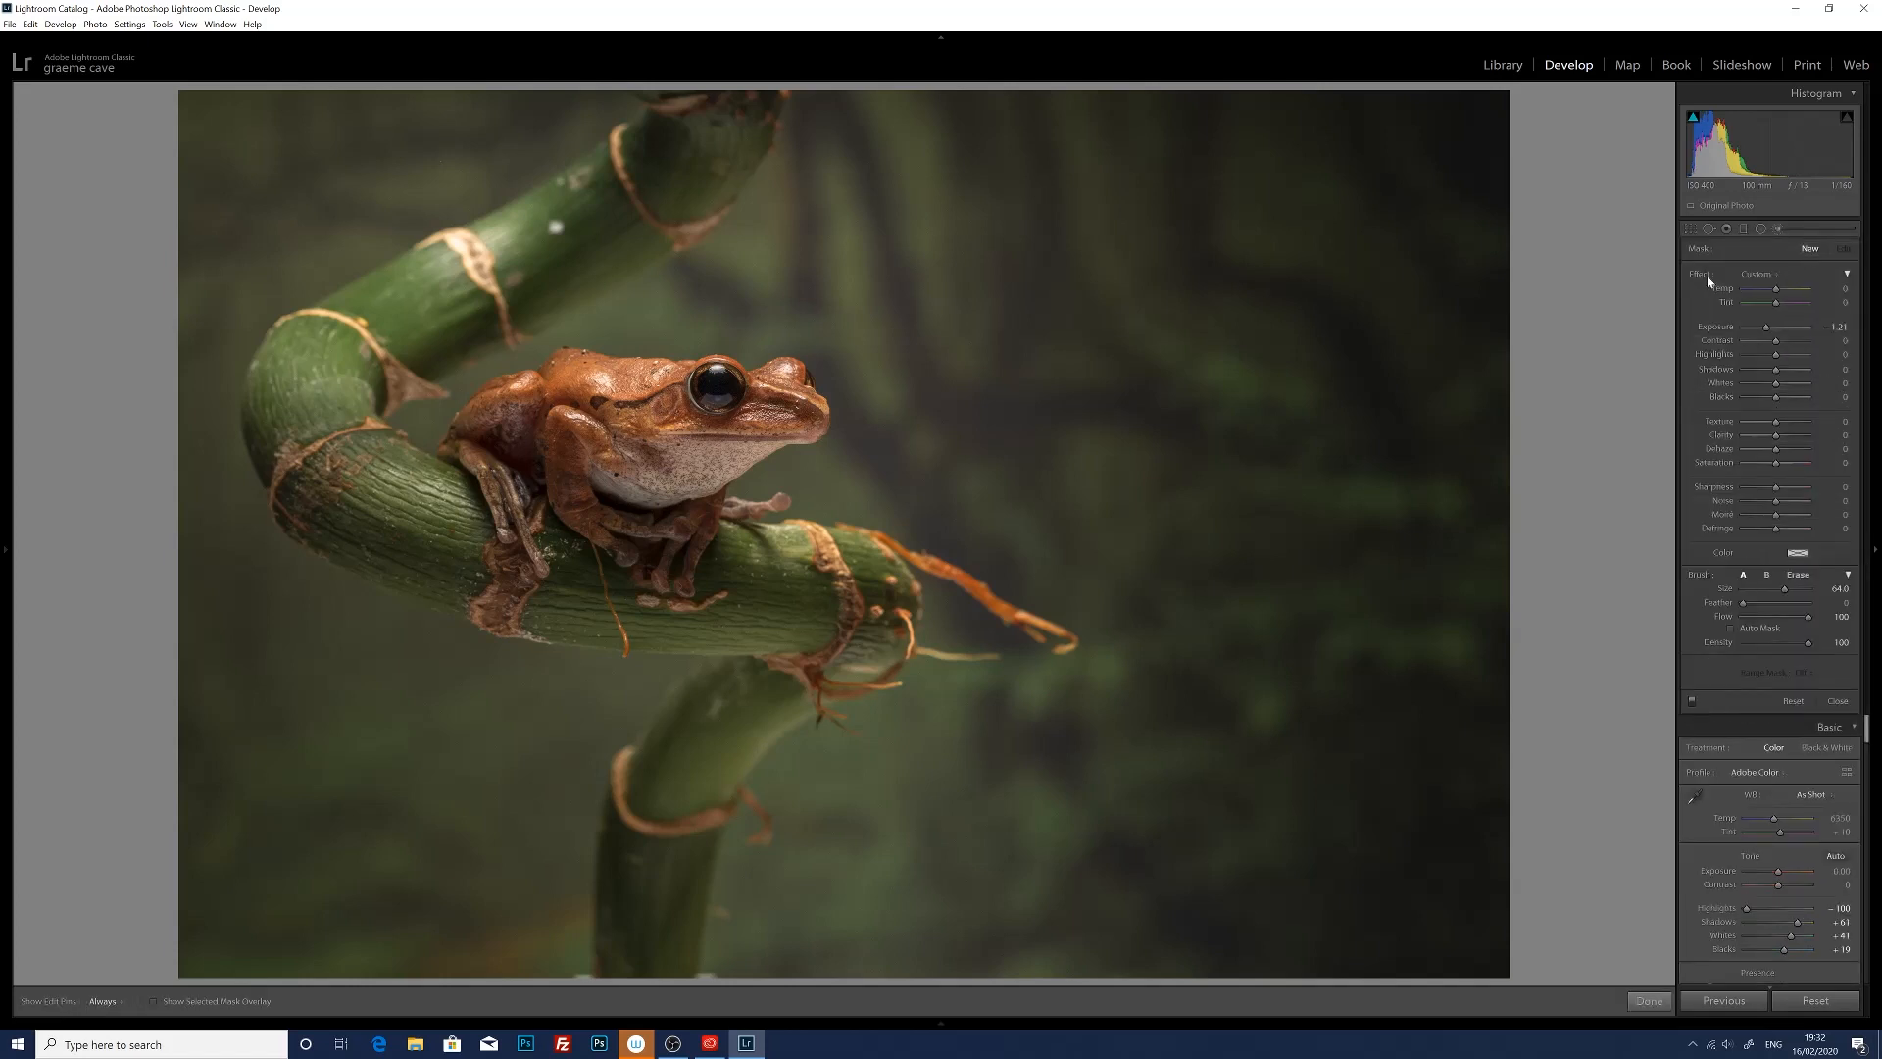
double_click(1704, 275)
drag(1778, 334, 1769, 334)
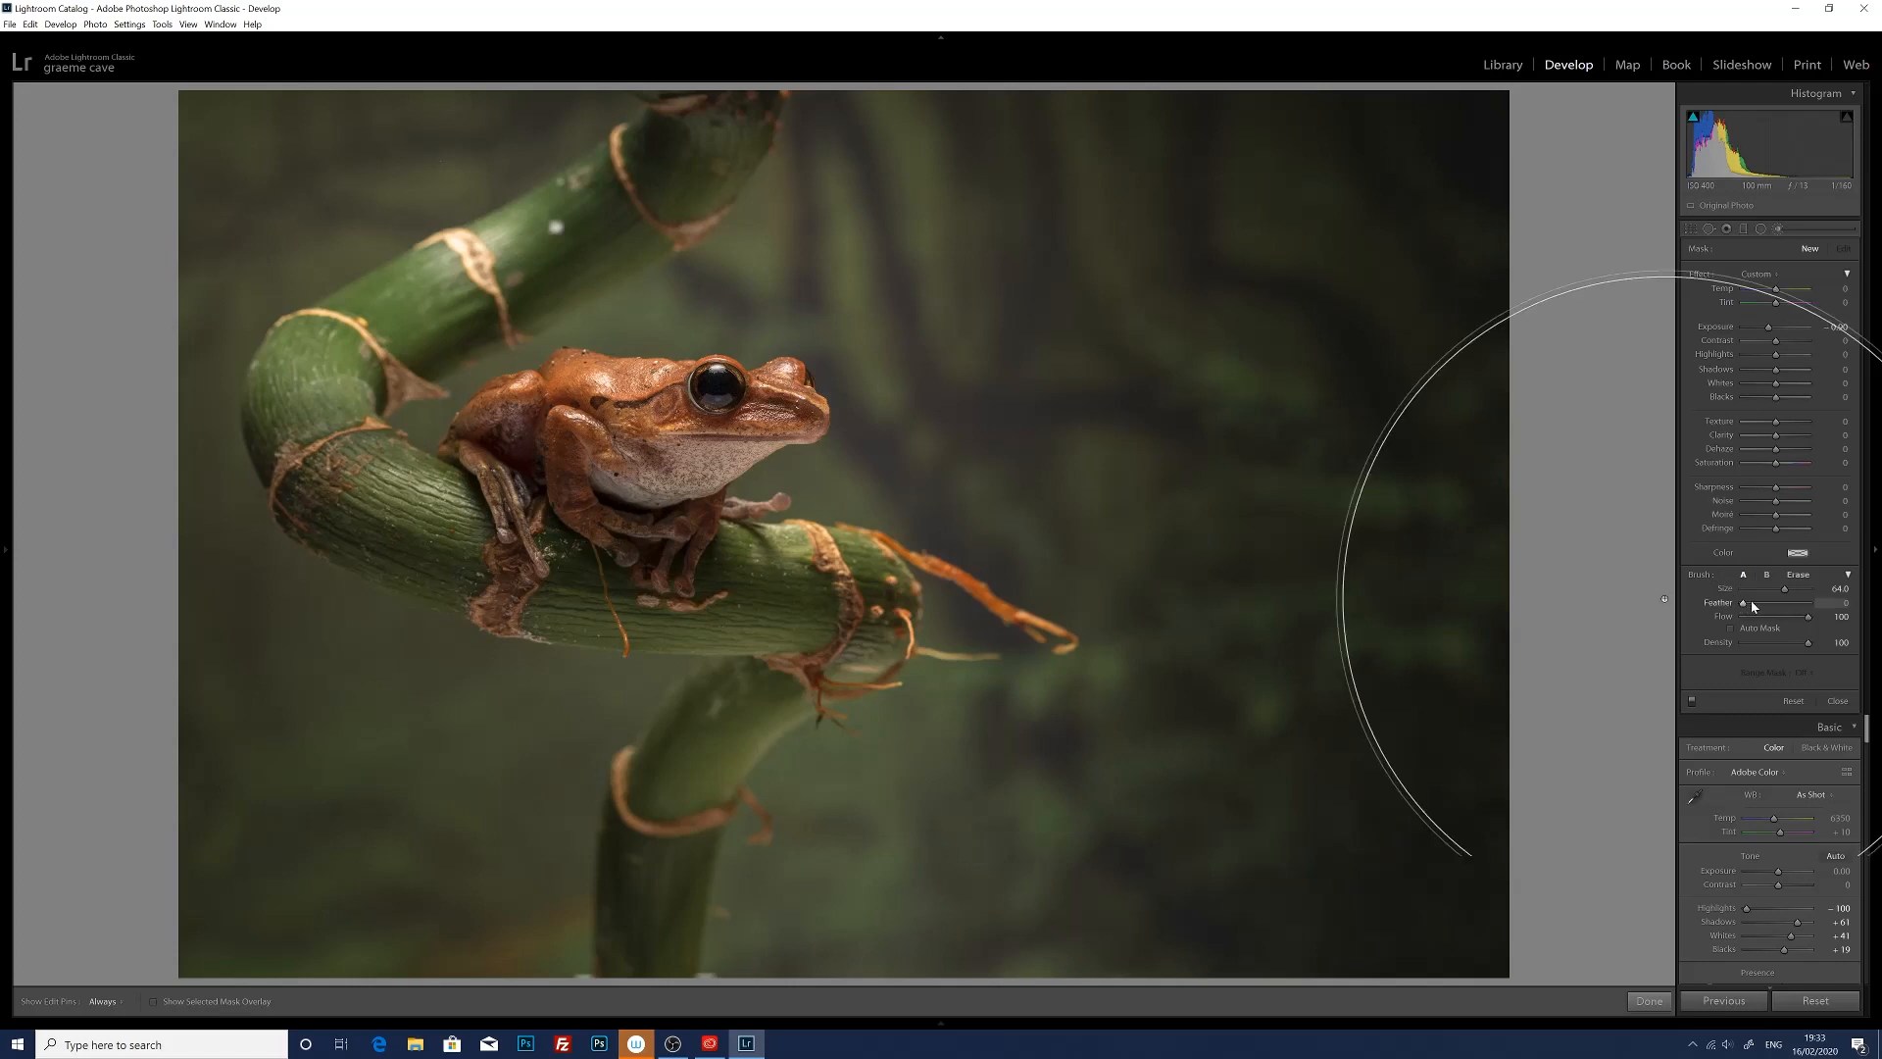
mouse_move(1779, 586)
mouse_down()
mouse_move(1744, 605)
mouse_move(1792, 606)
mouse_up()
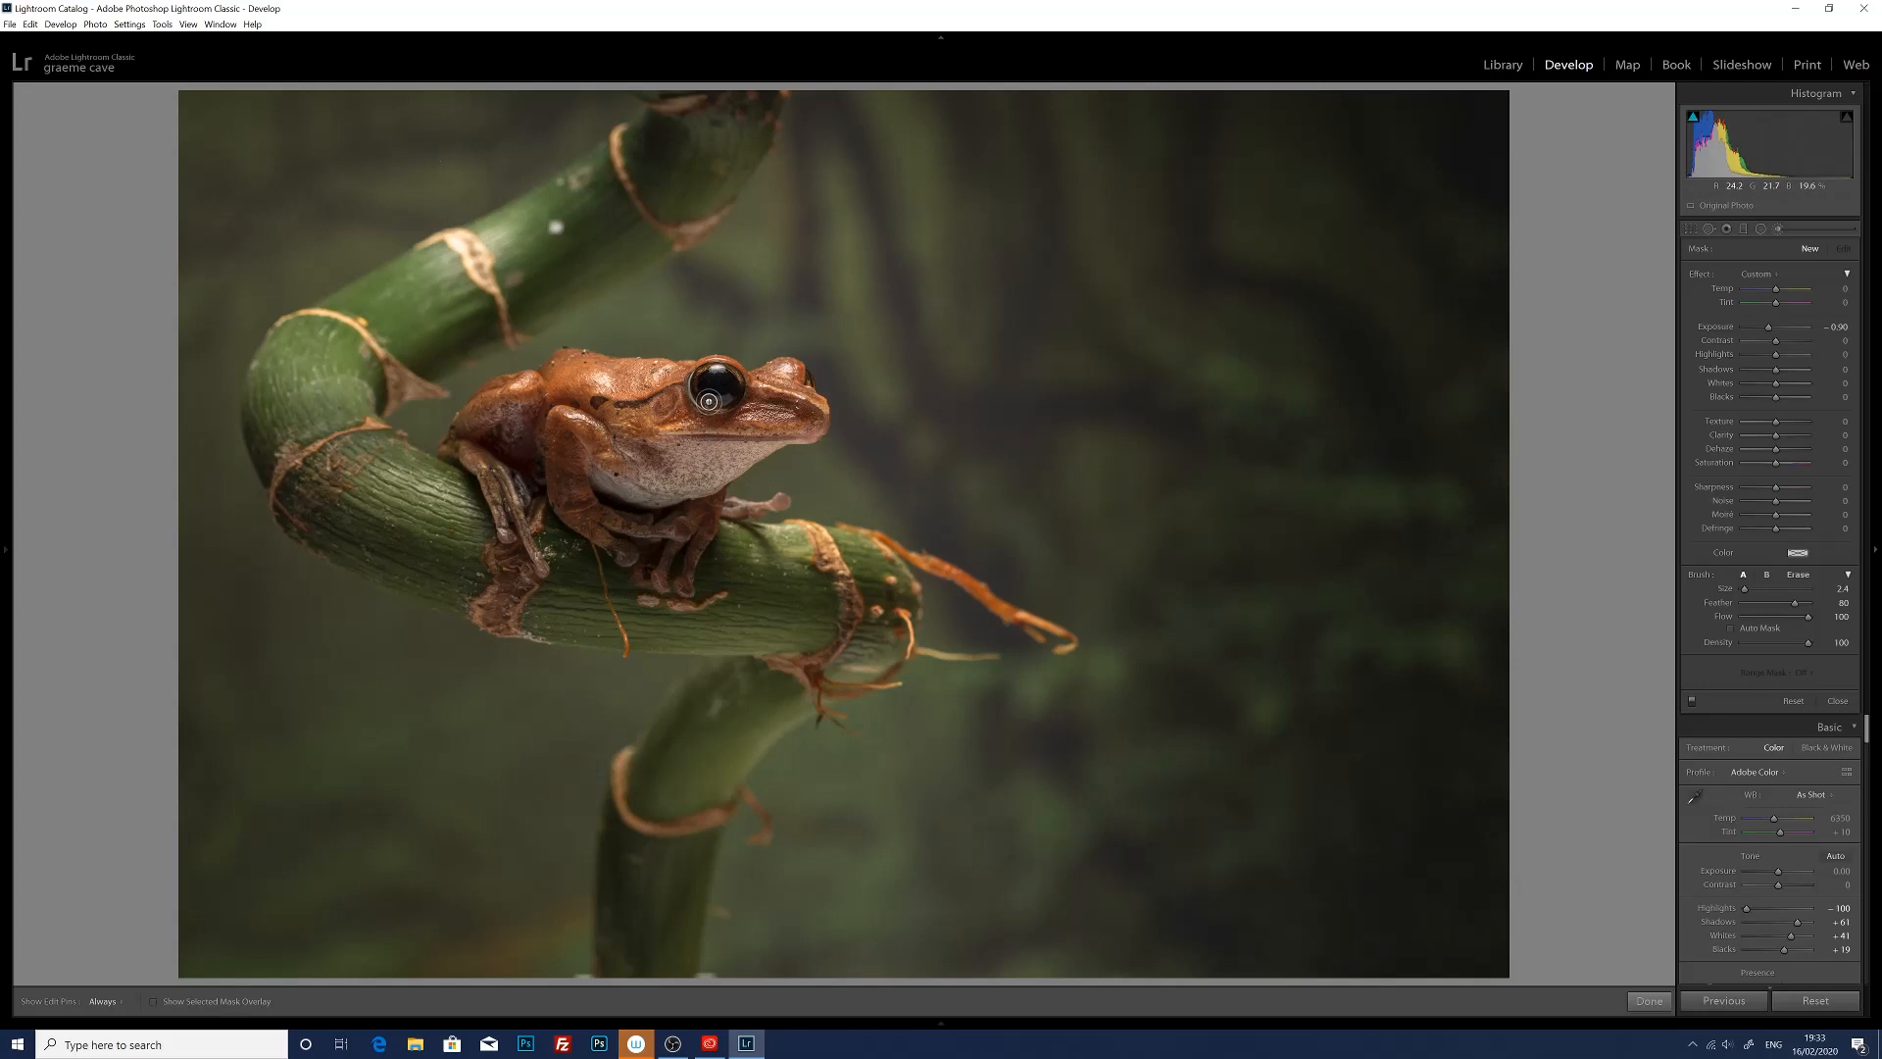
mouse_move(708, 400)
mouse_down()
mouse_move(730, 398)
mouse_move(708, 398)
mouse_up()
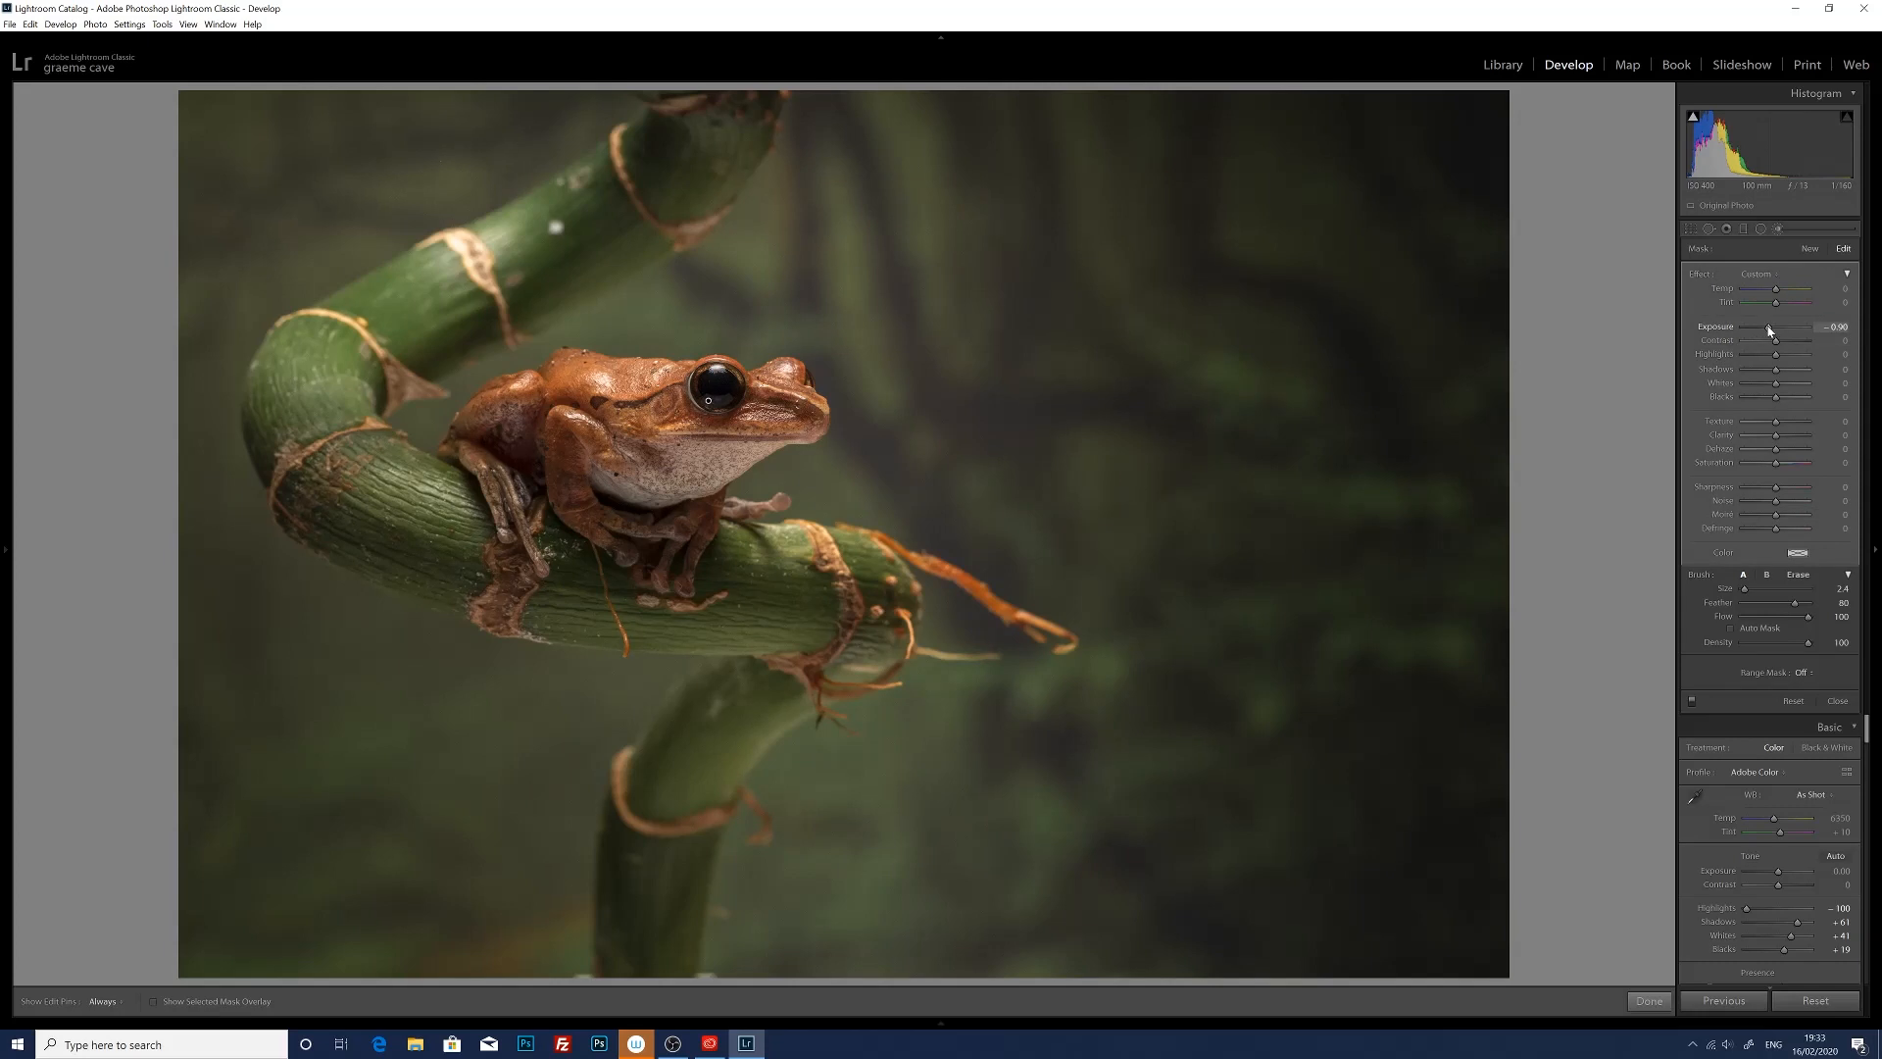
drag(1768, 330, 1761, 333)
click(1778, 231)
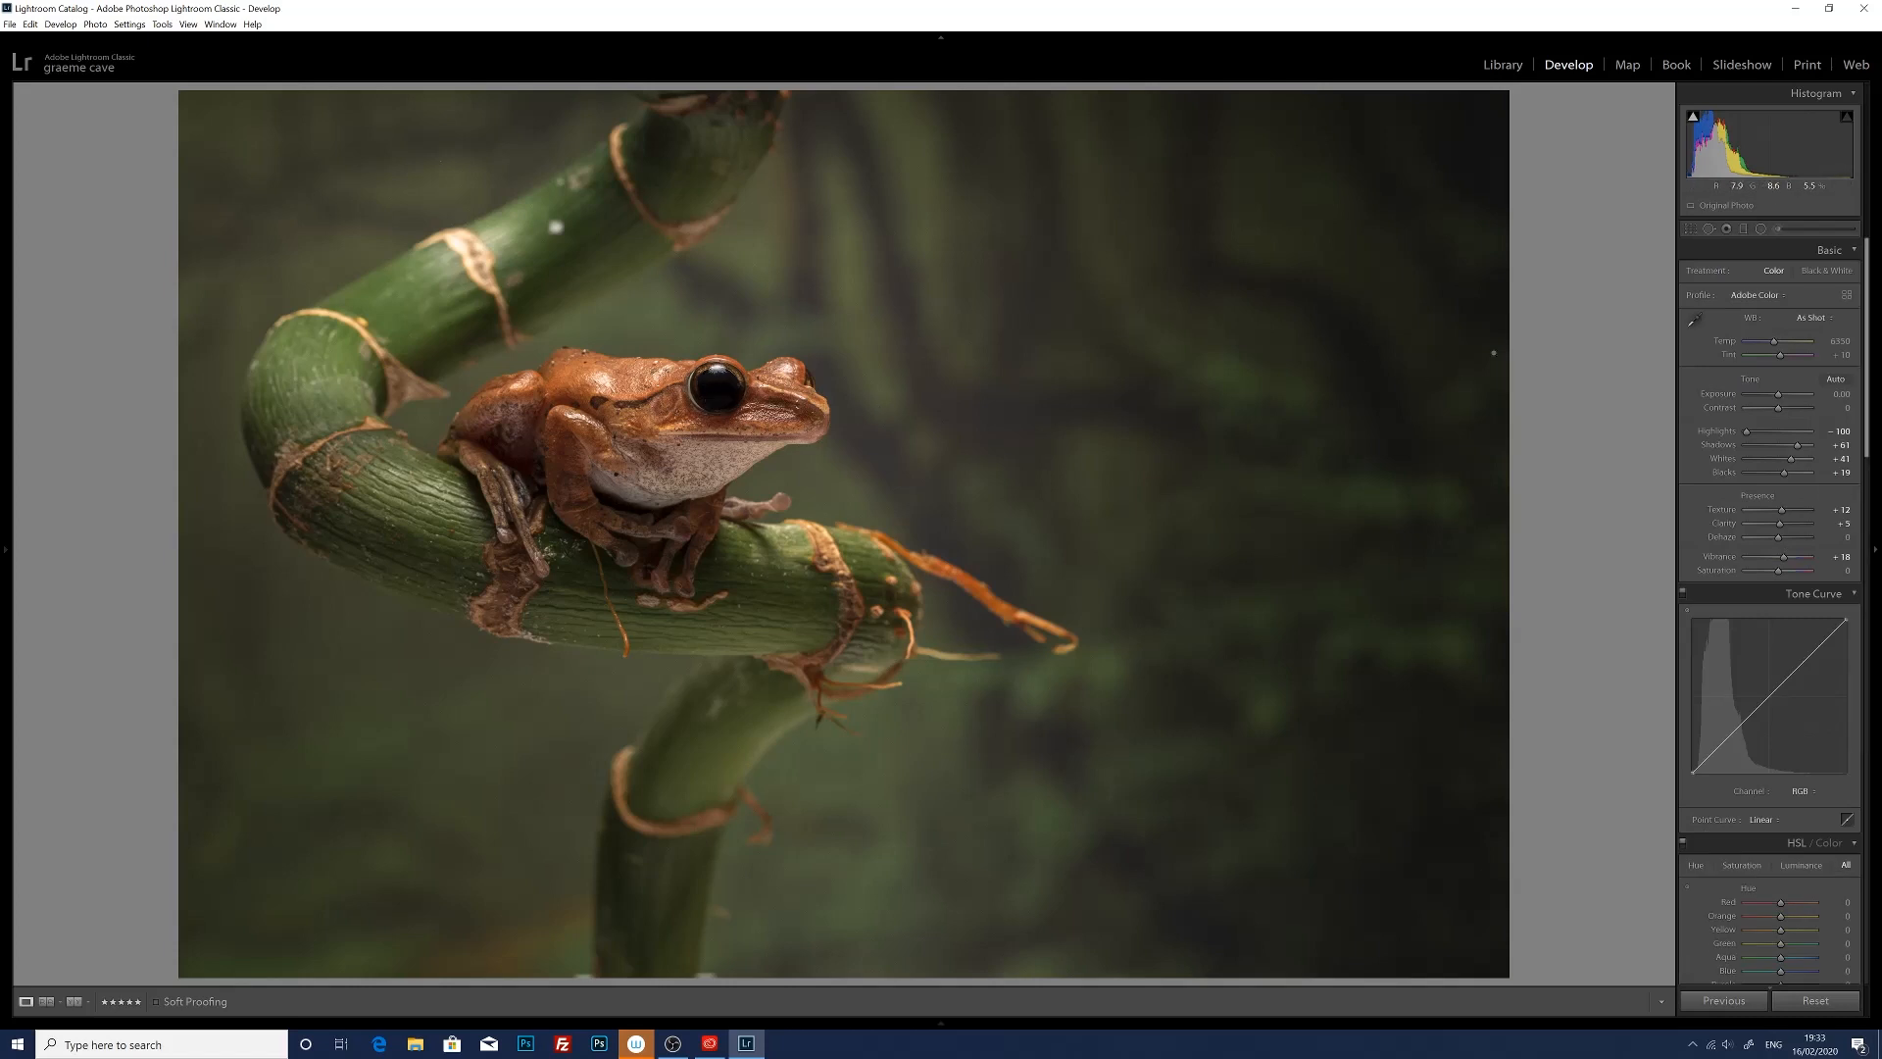
- Brighten the frog's head and body with an inverted oval radial filter at Exposure 0.65 and feather 50, centred on the frog
click(1761, 230)
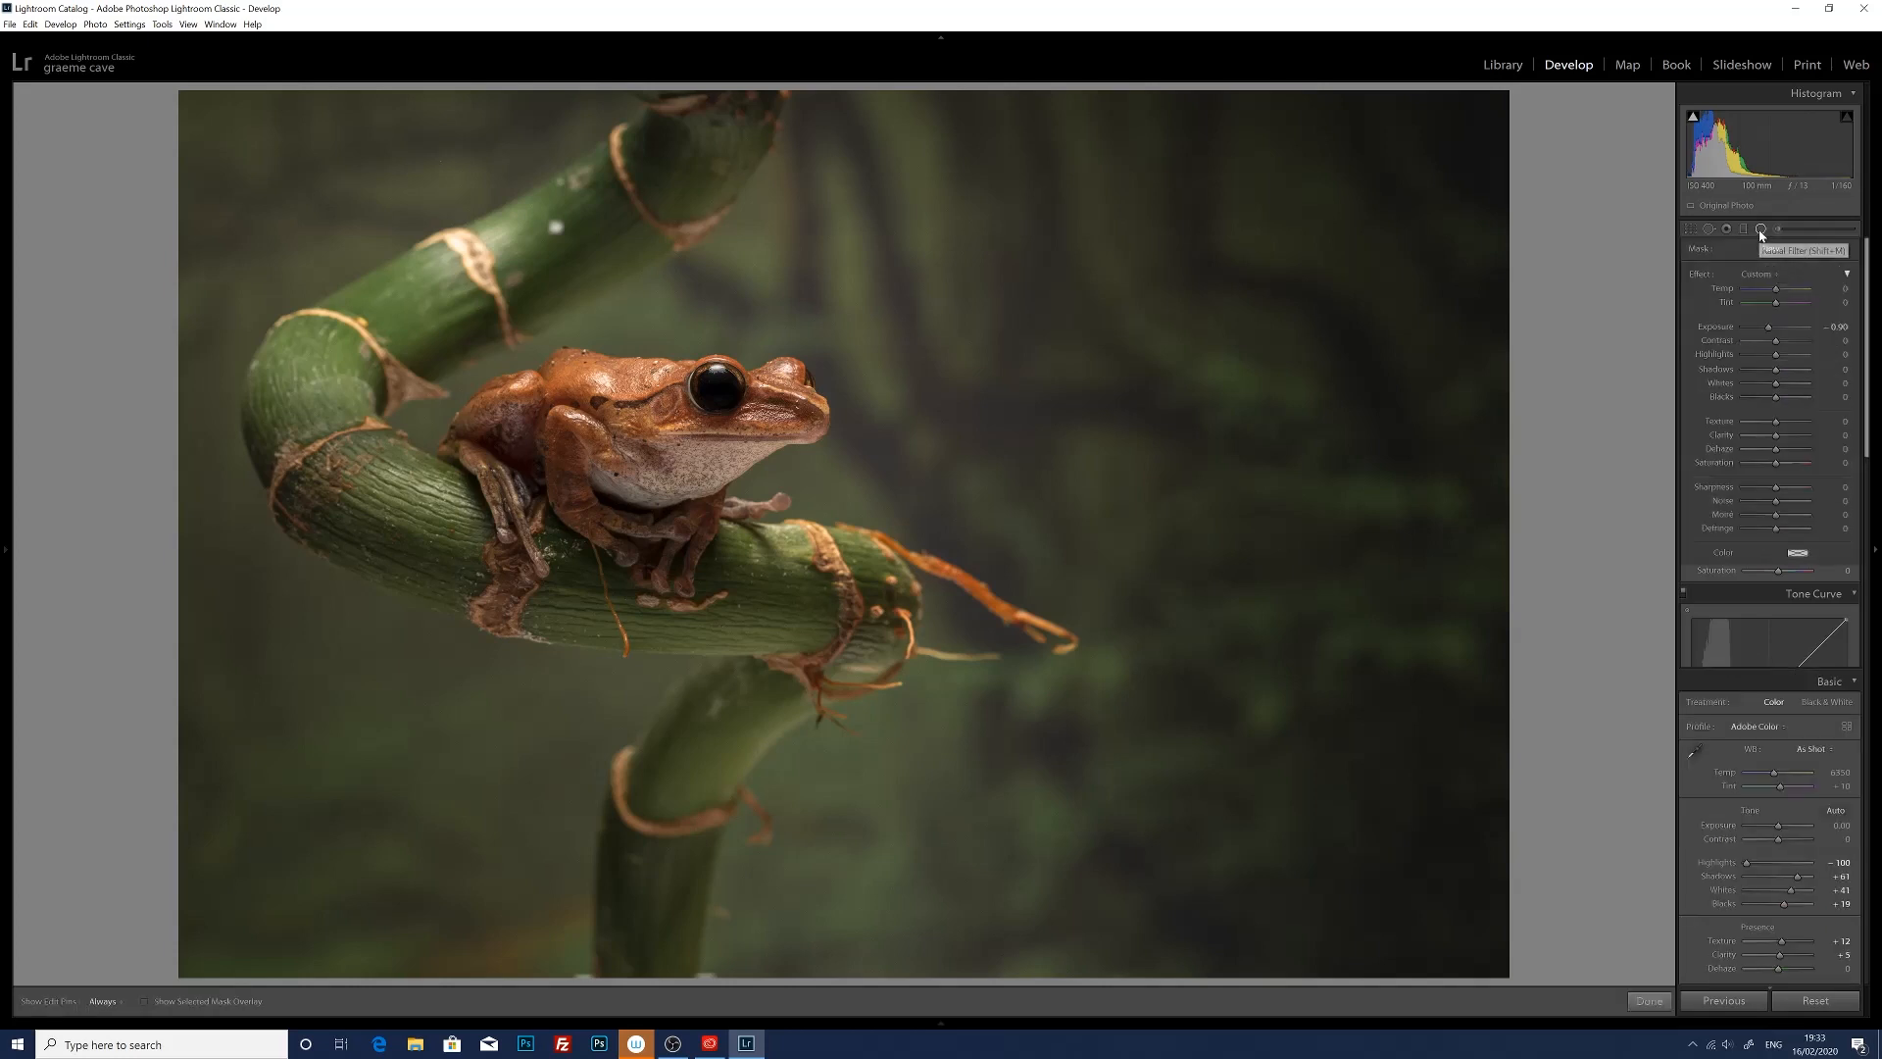
double_click(1768, 328)
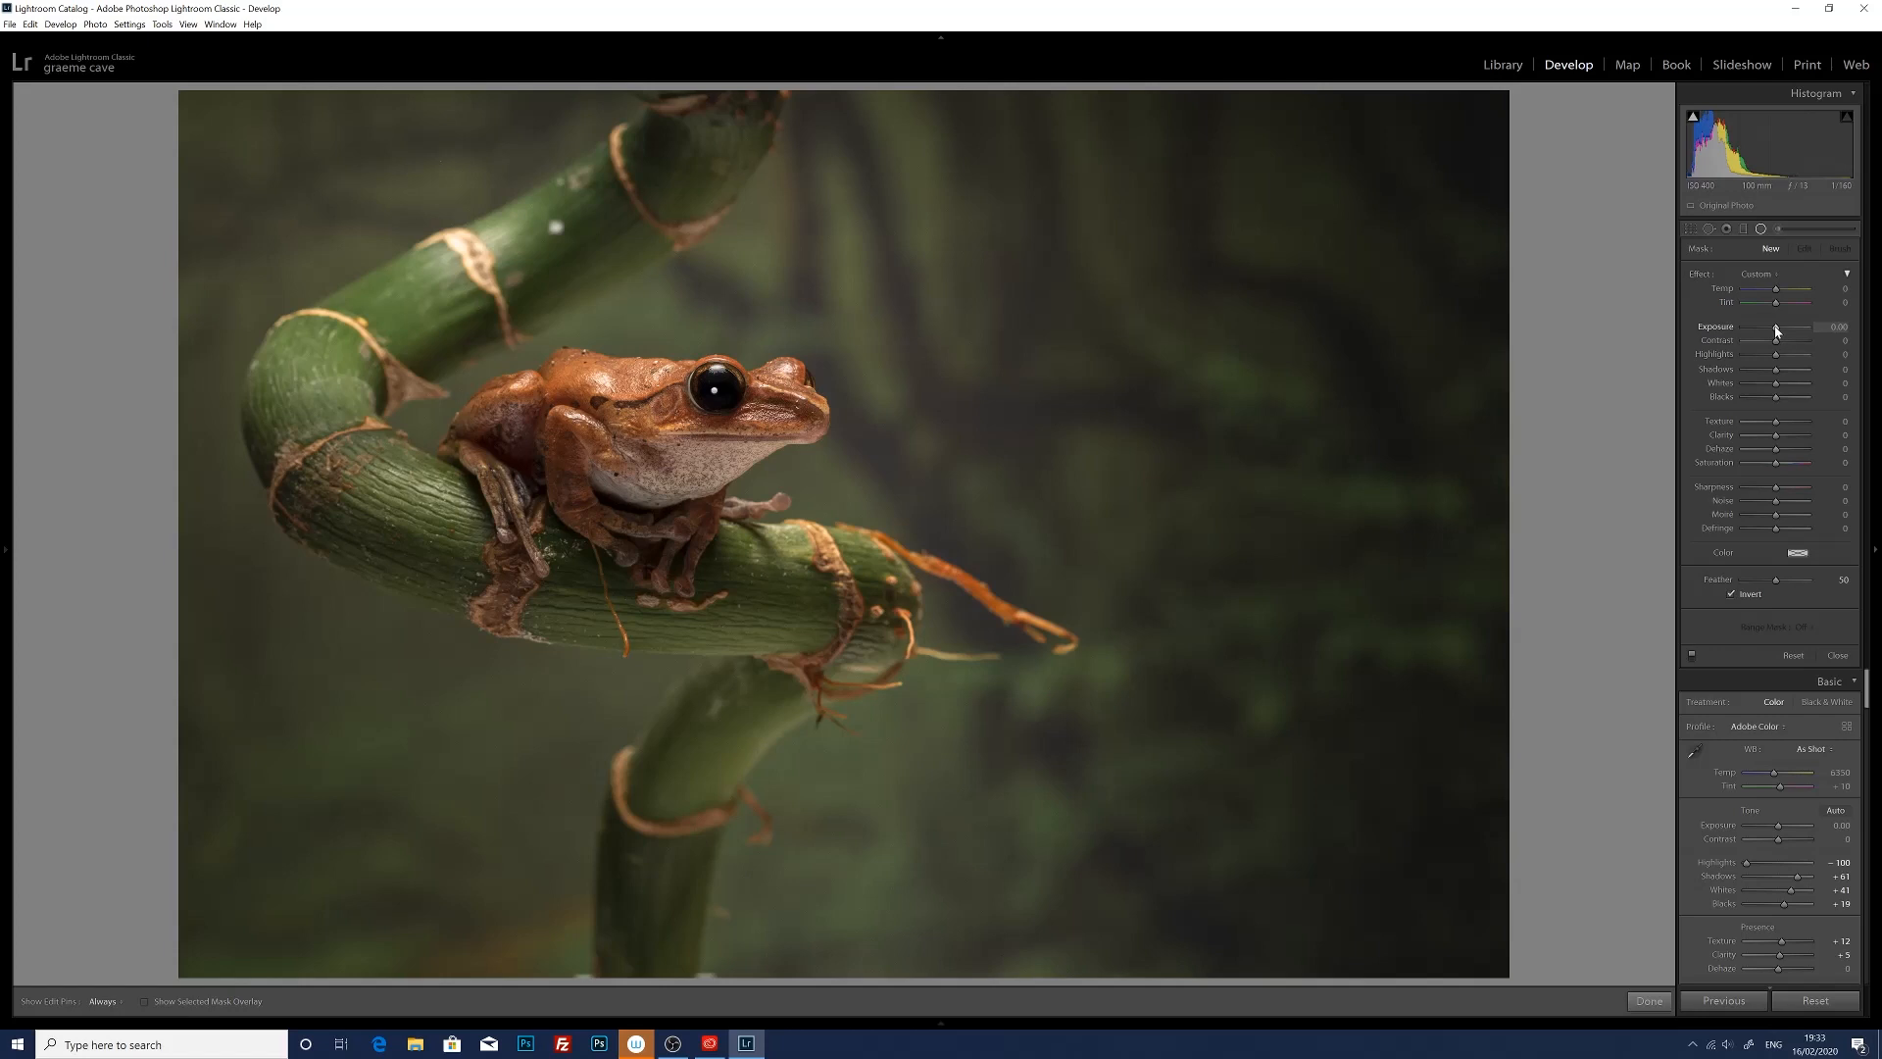
drag(1775, 329, 1781, 328)
drag(642, 429, 710, 497)
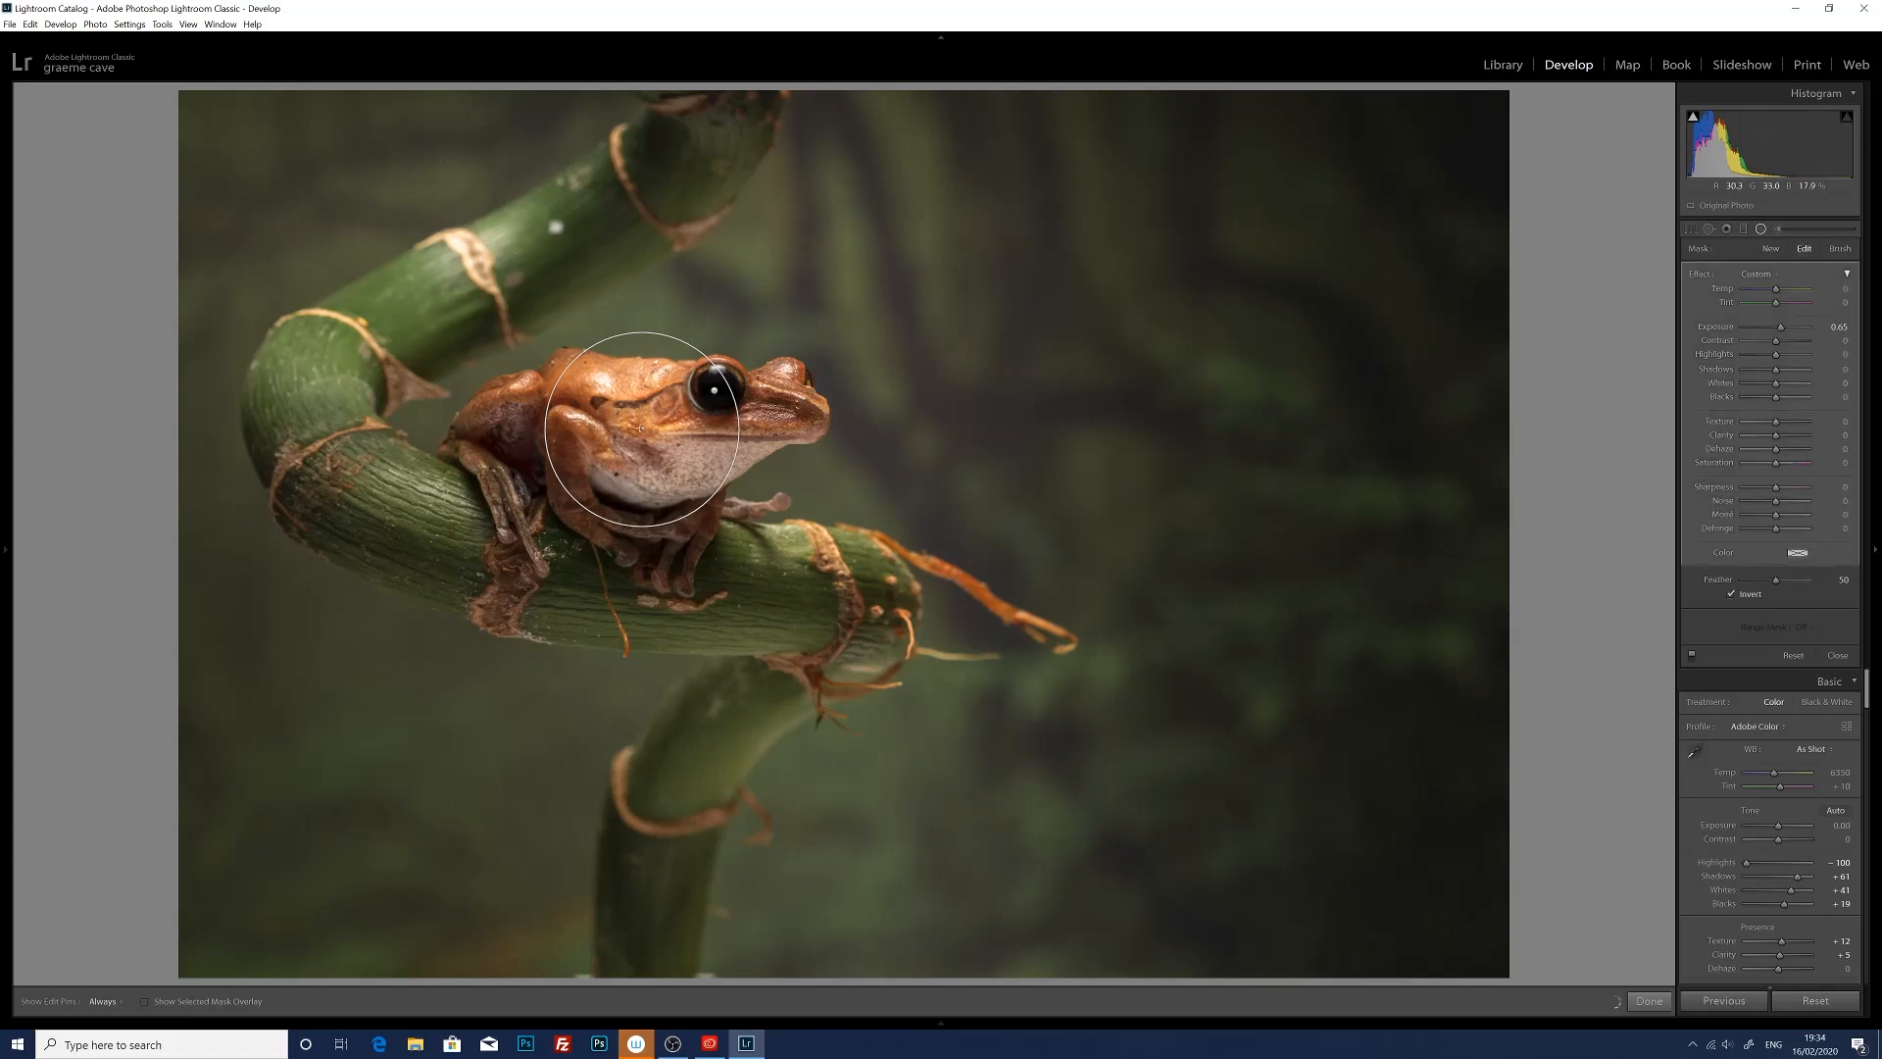
drag(641, 428, 821, 446)
drag(659, 471, 648, 447)
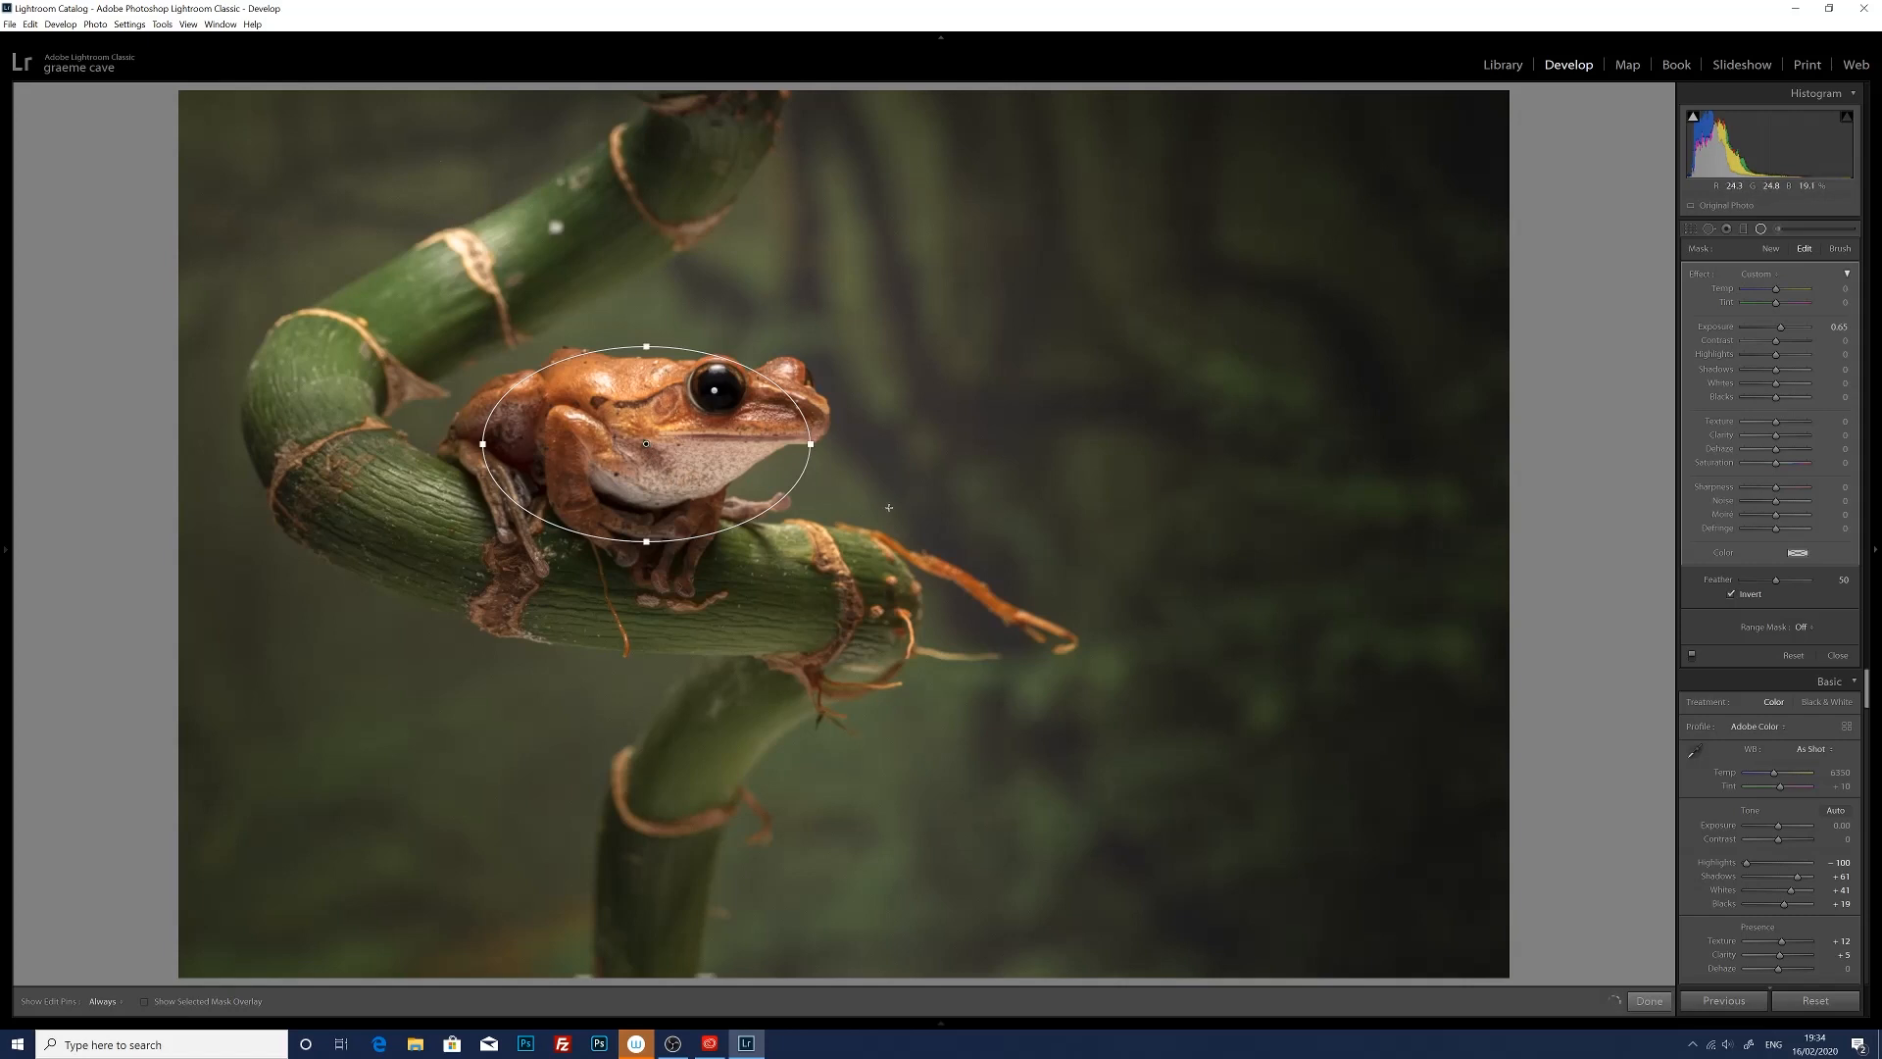
- Brighten the frog's front legs with a new inverted radial filter at Exposure 0.65 and feather 50, centred over the feet below the belly
click(1771, 251)
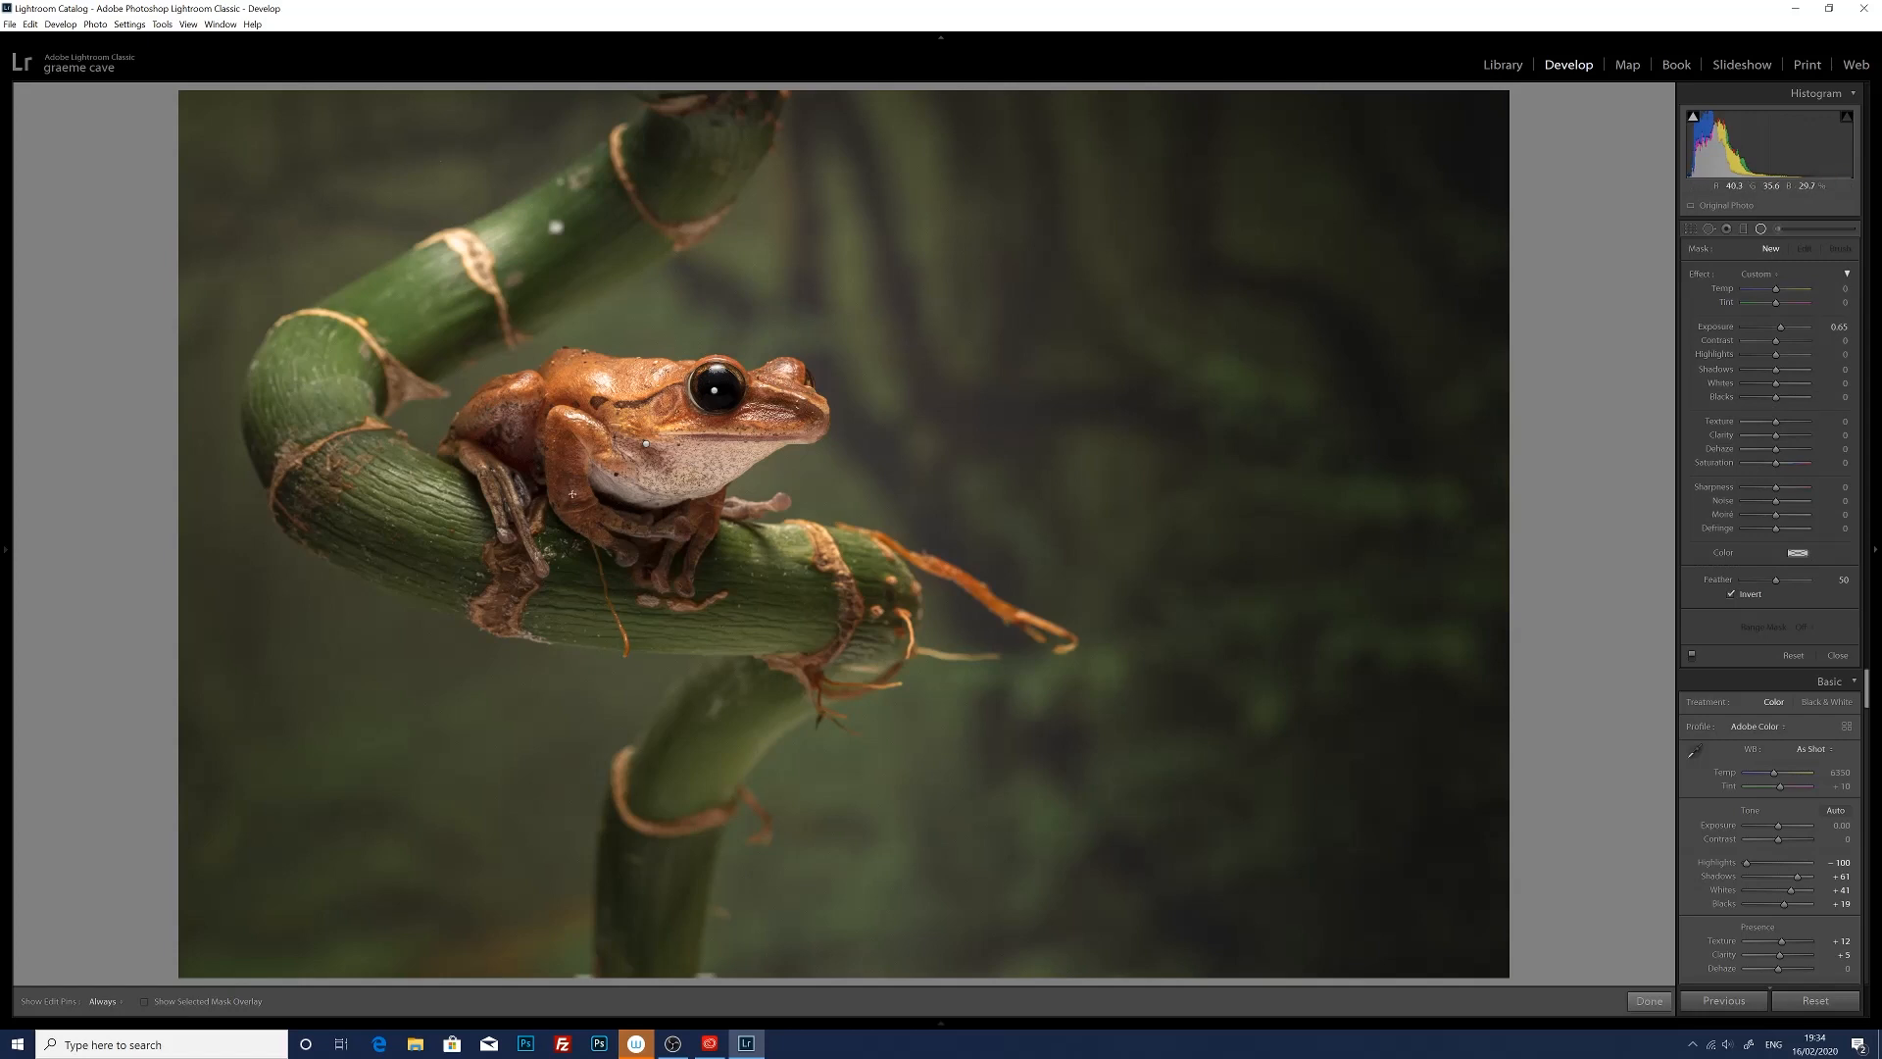
mouse_move(638, 489)
mouse_down()
mouse_move(693, 555)
mouse_move(778, 594)
mouse_up()
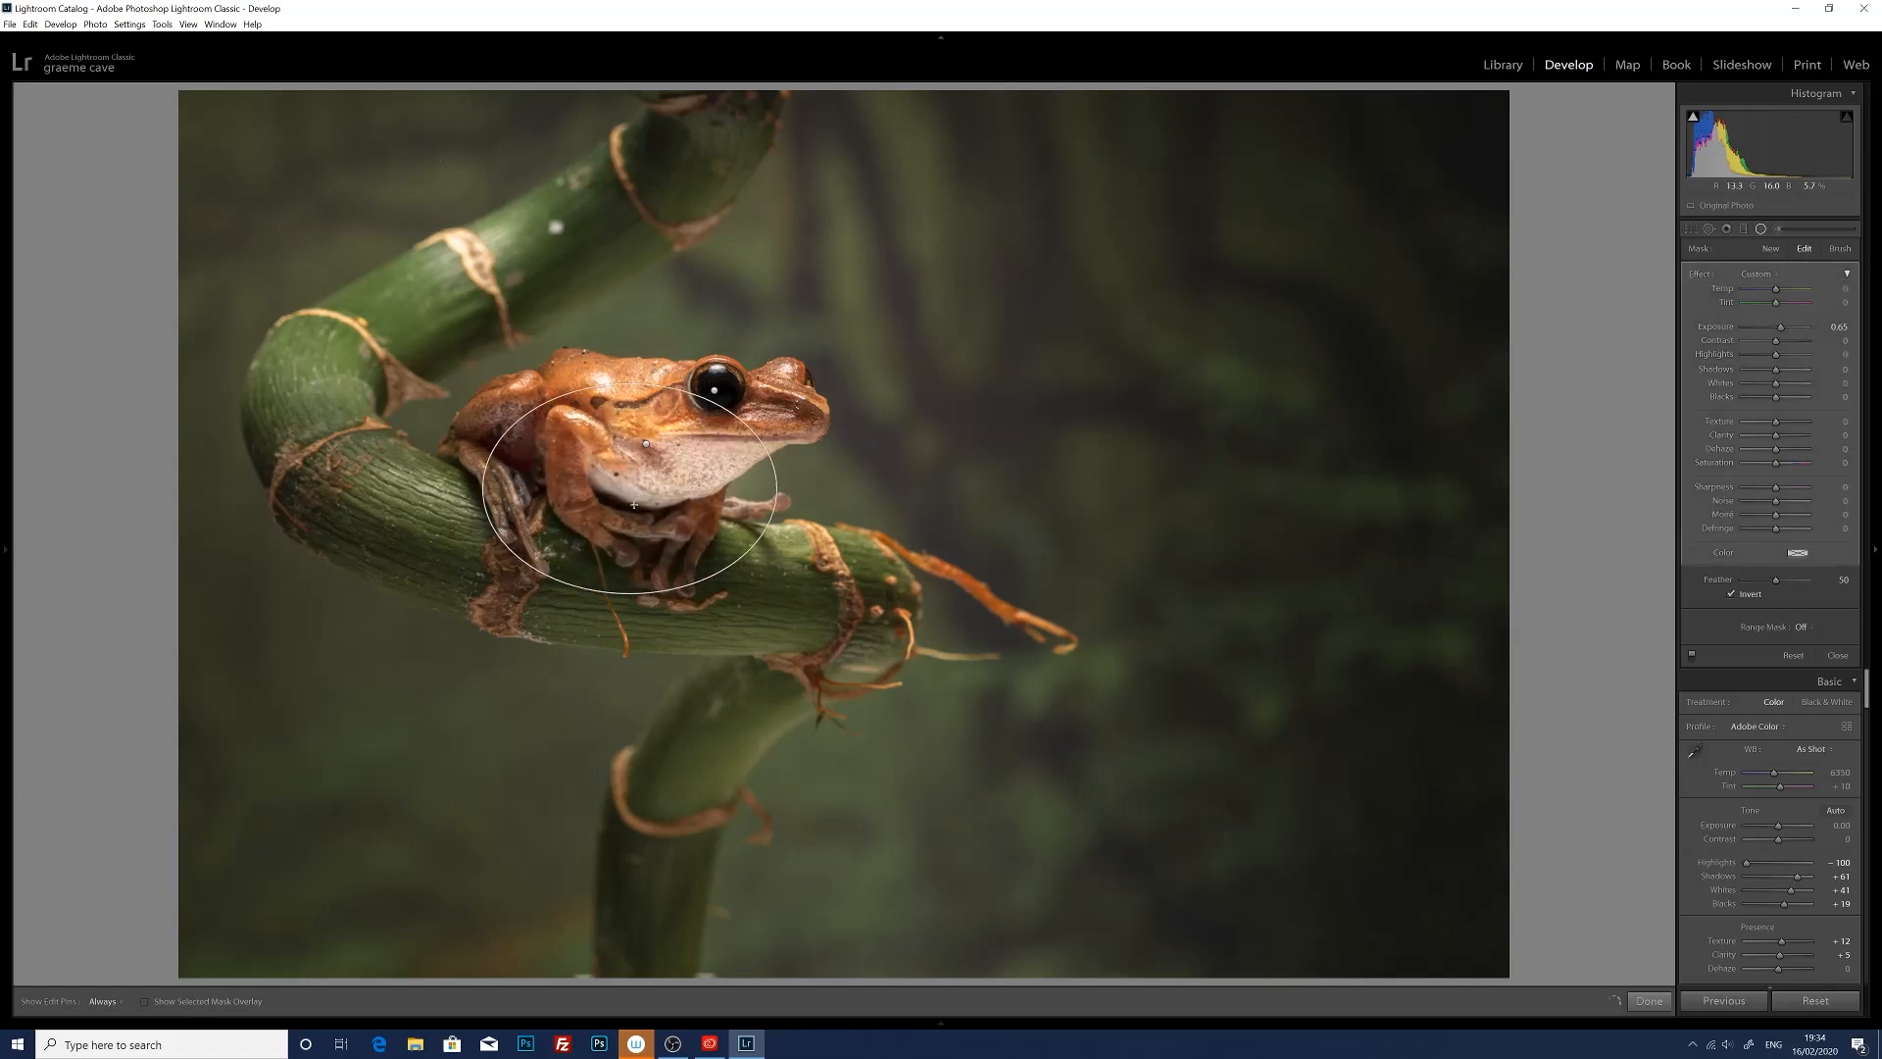
drag(630, 491, 660, 527)
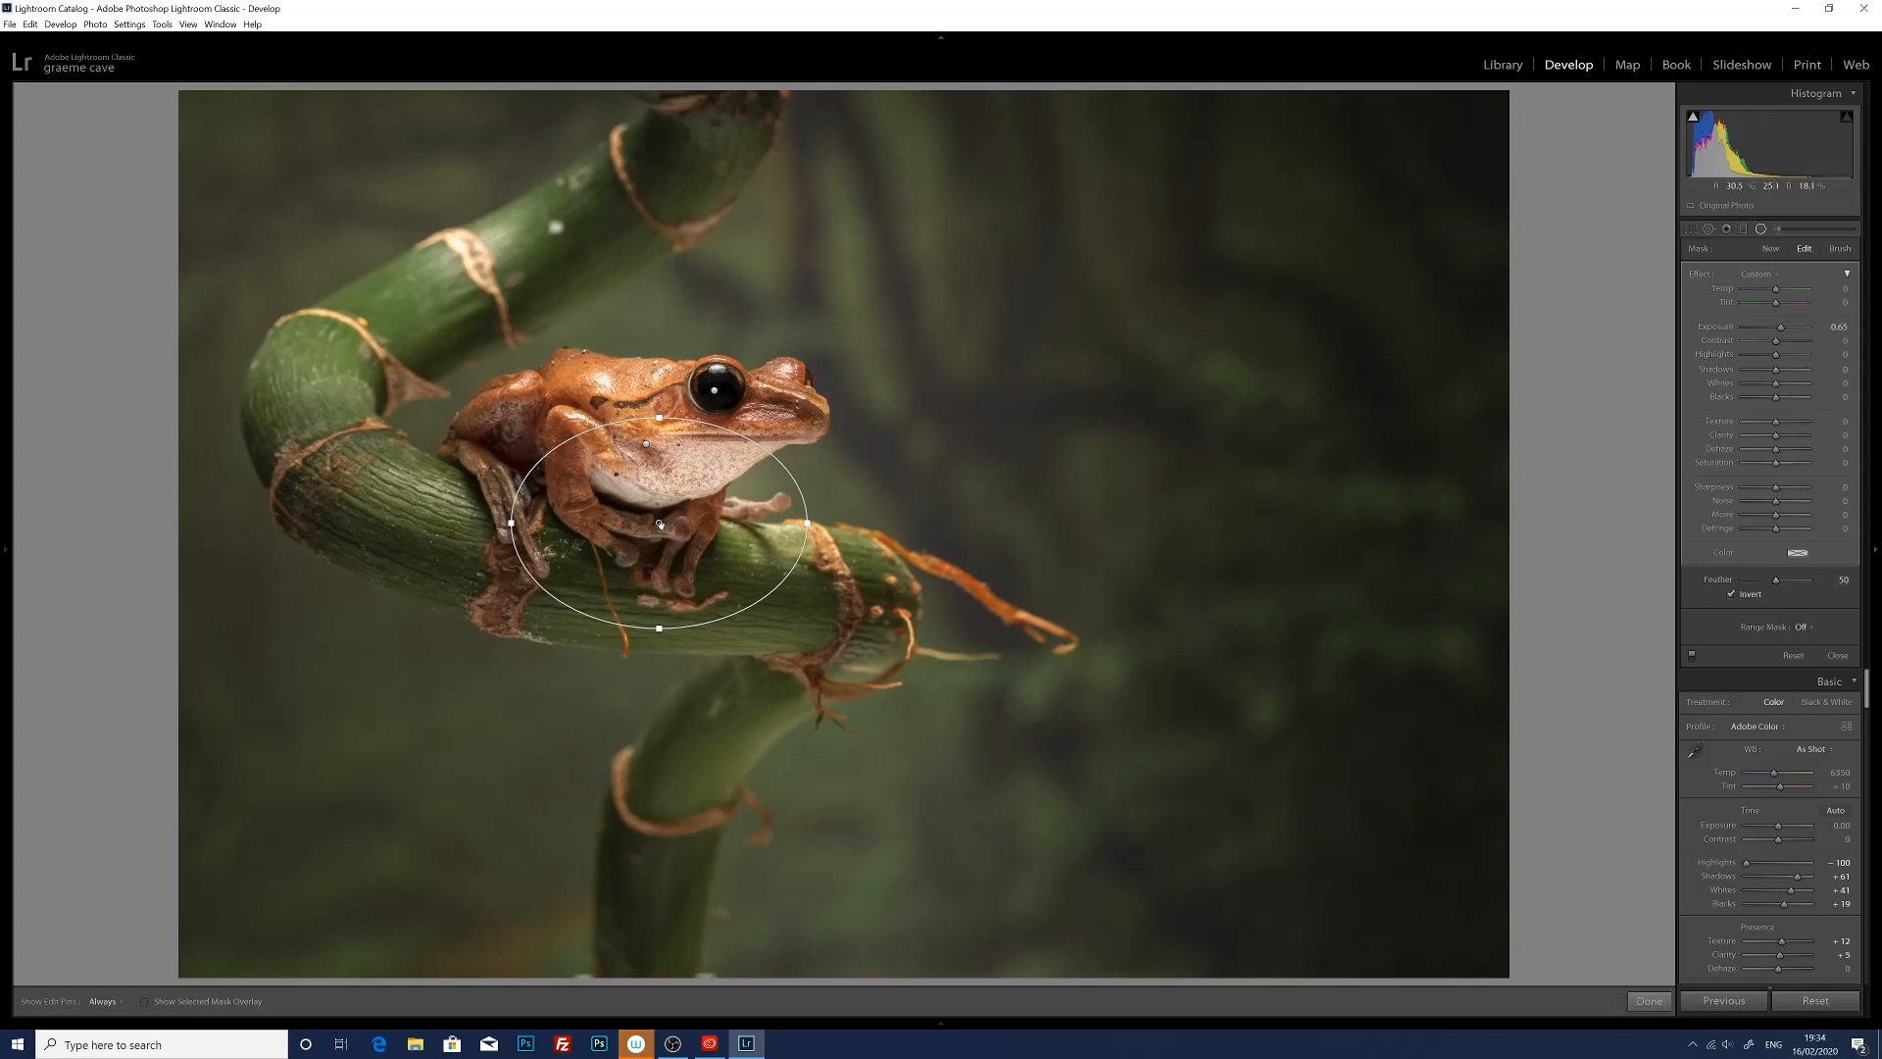
drag(659, 524, 646, 528)
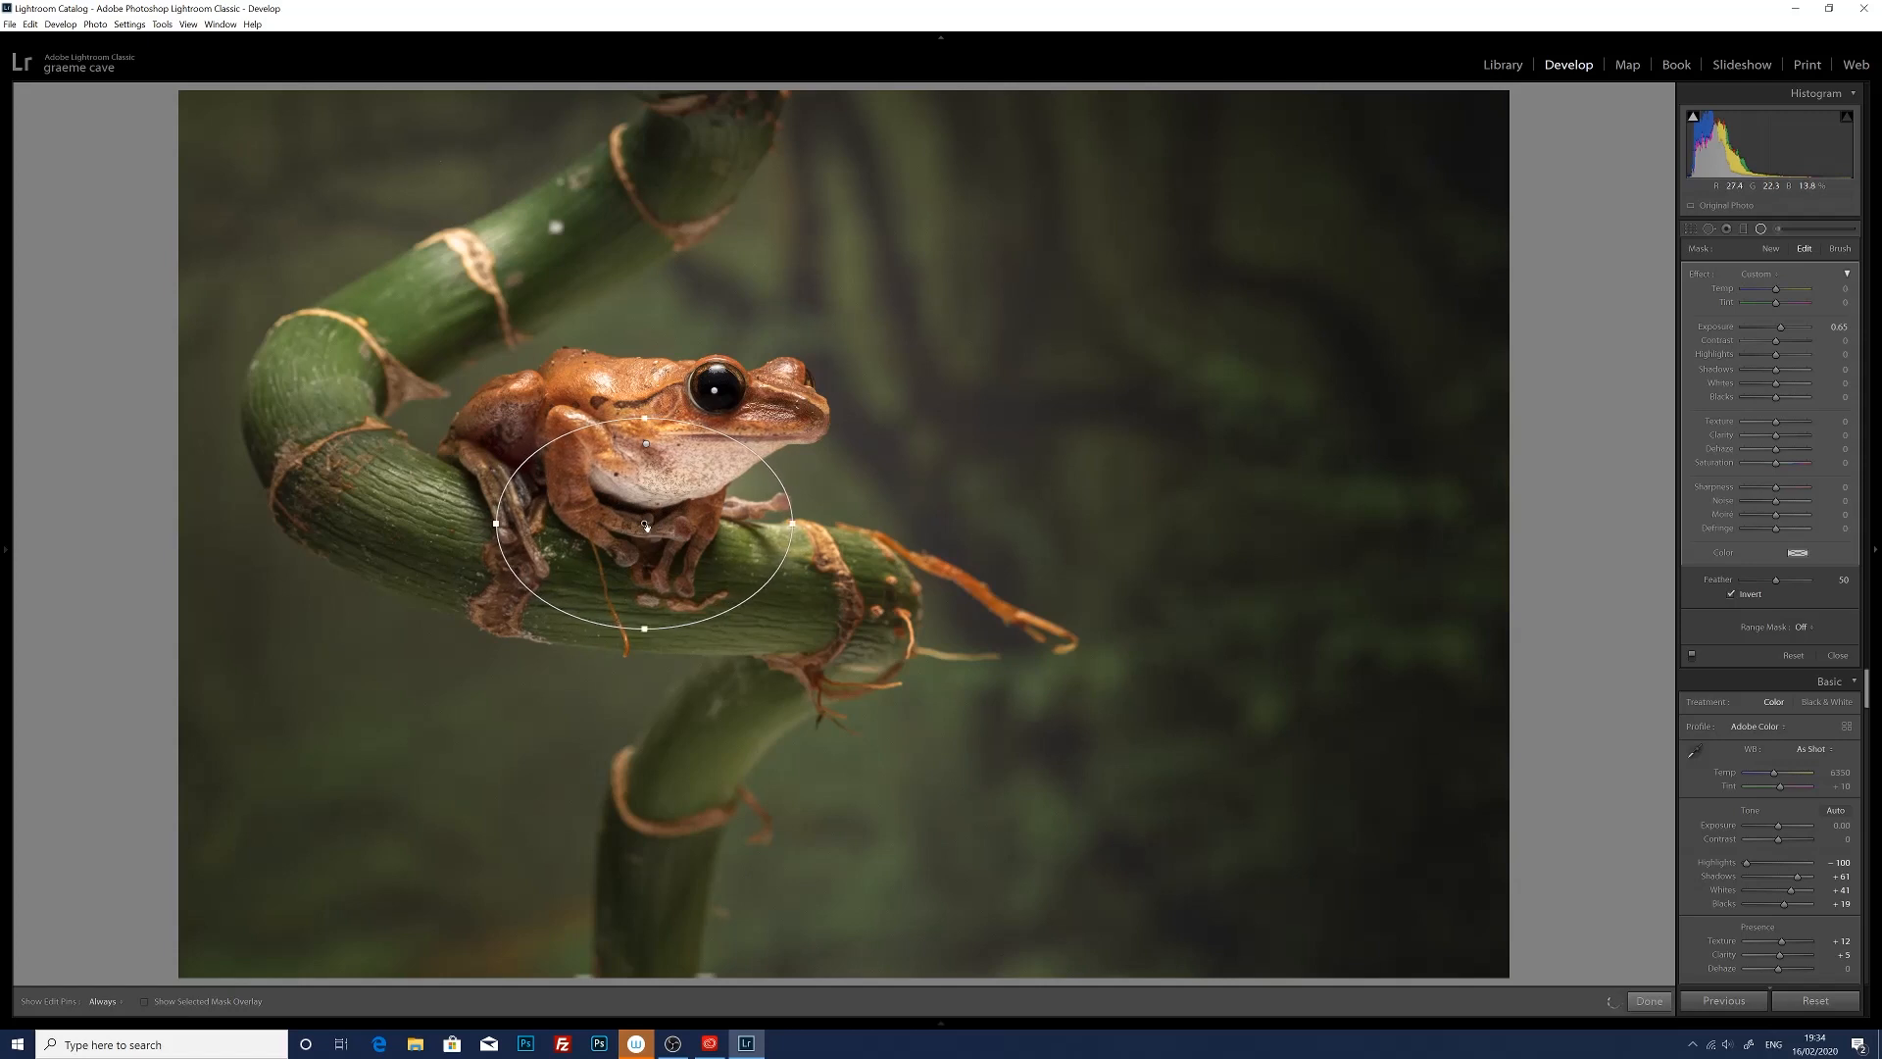
- Add a small inverted radial filter over the frog's hind leg at Exposure 0.65 and feather 50, and close the Radial Filter tool
click(1770, 251)
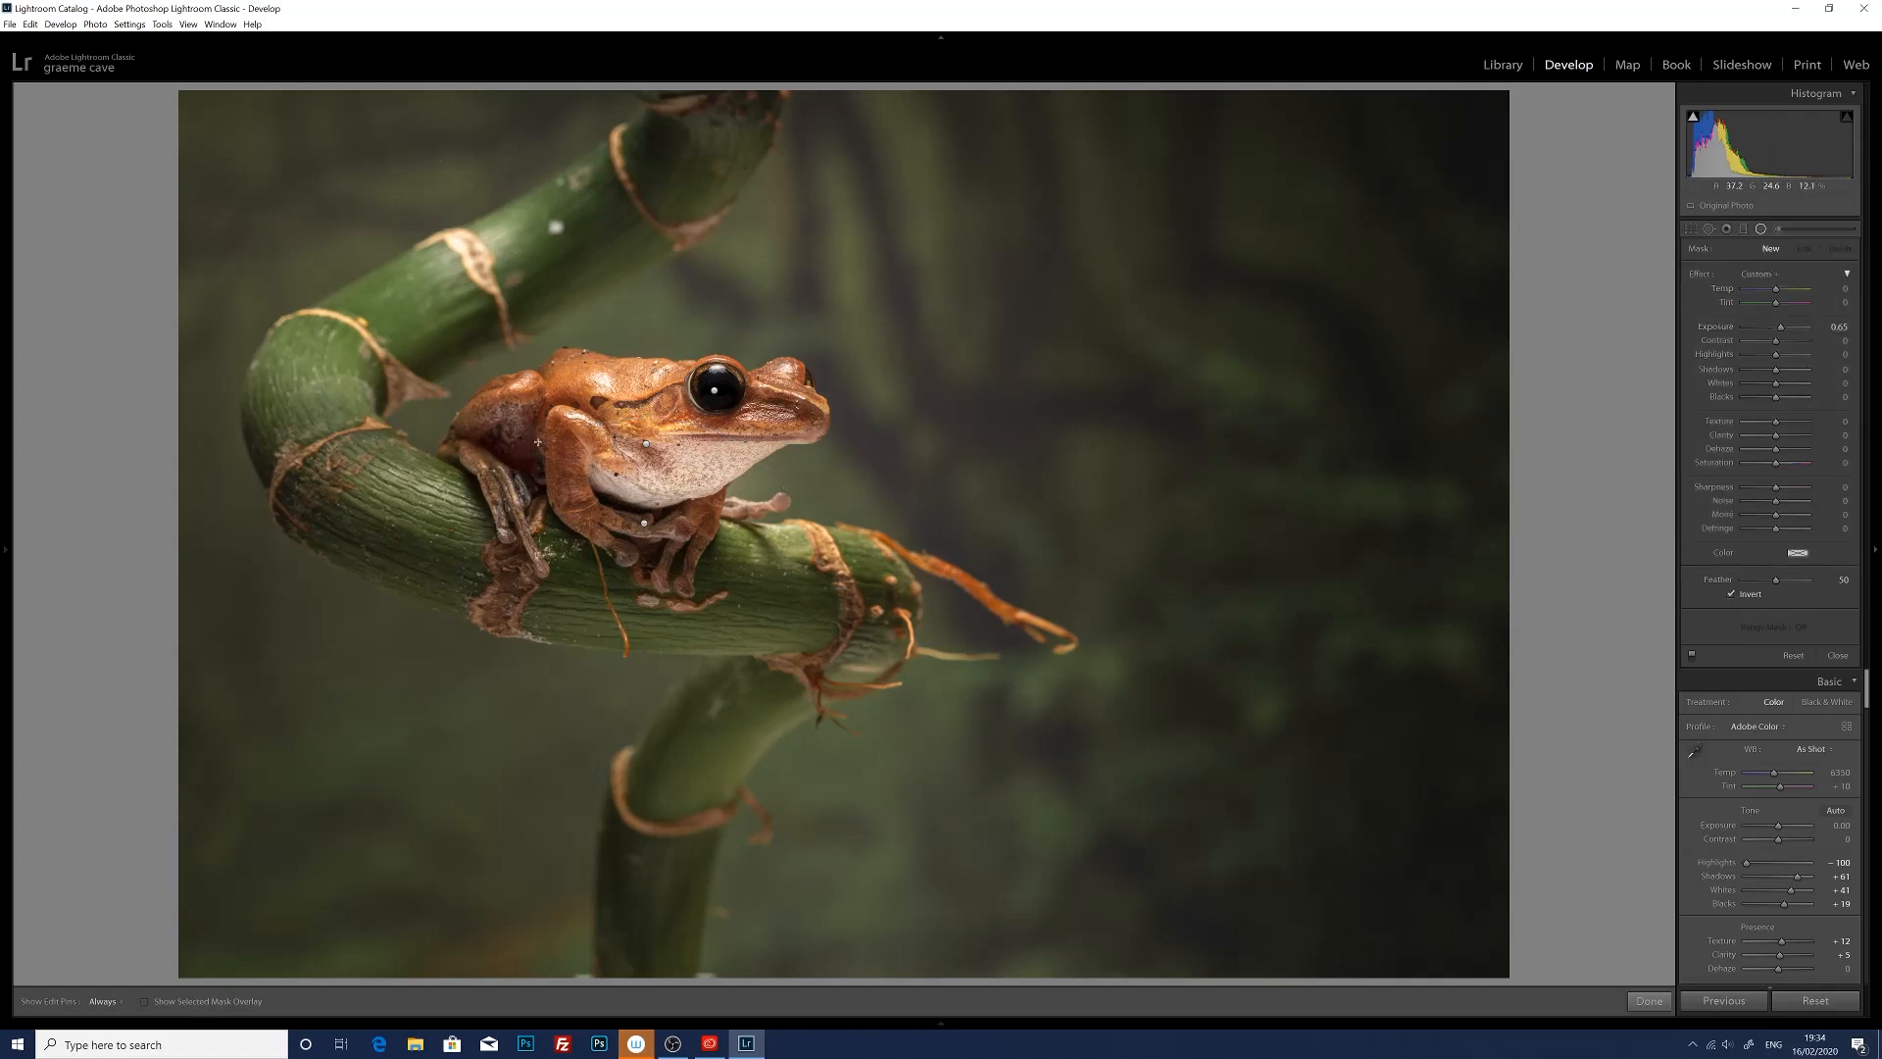
mouse_move(520, 436)
mouse_down()
mouse_move(592, 479)
mouse_move(511, 428)
mouse_move(547, 458)
mouse_up()
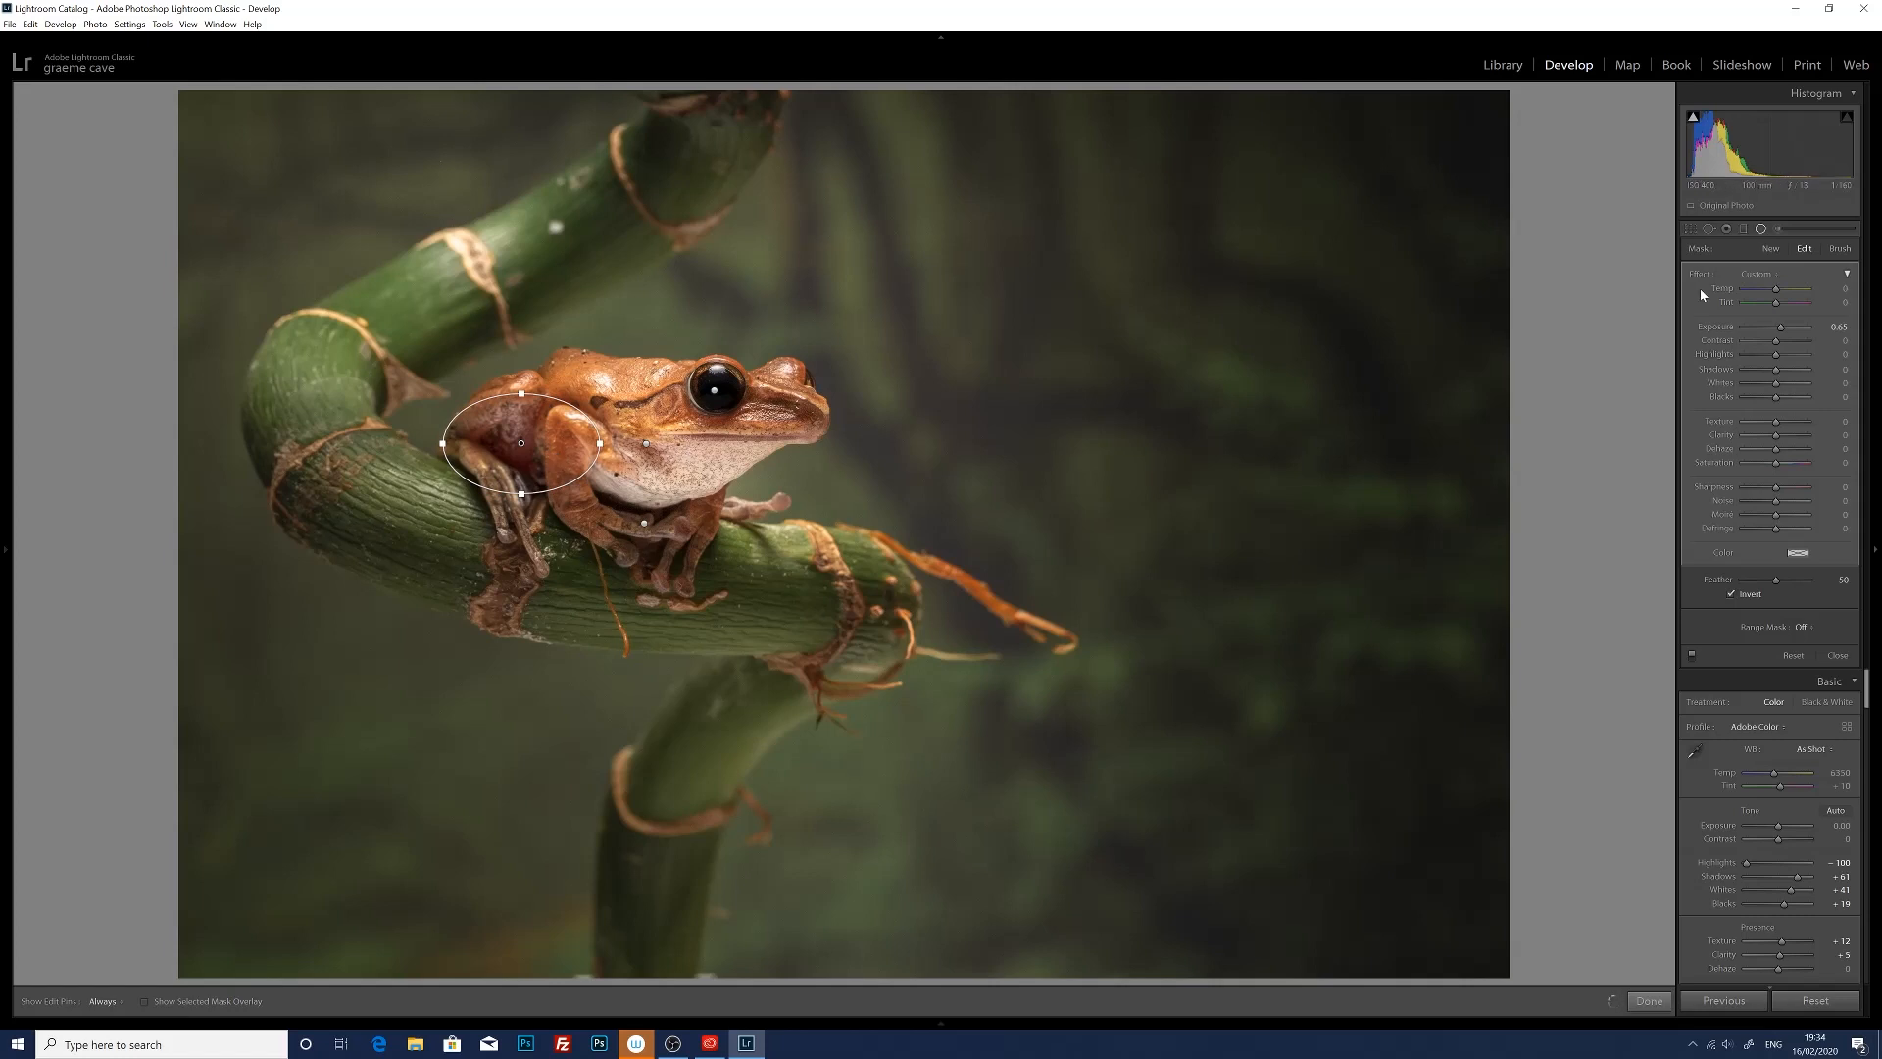
click(1761, 229)
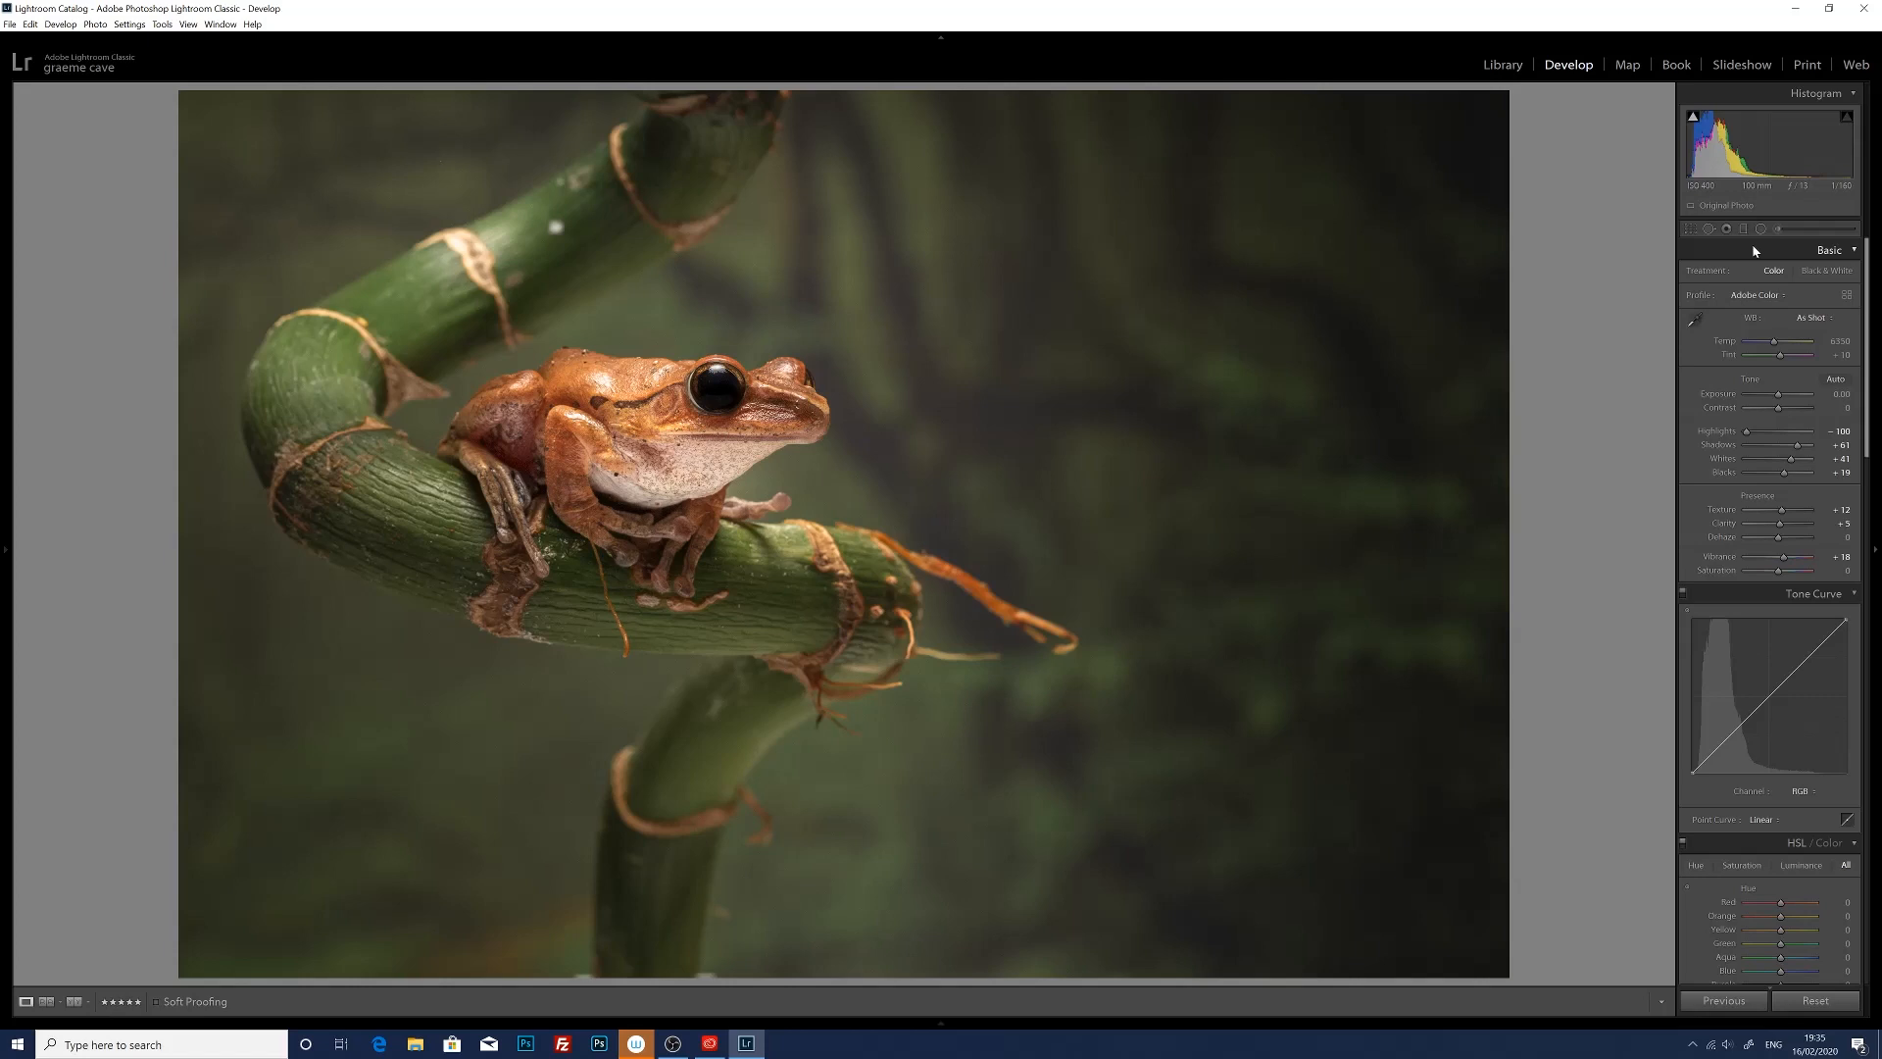
- Place a large inverted radial filter around the whole frog with the effect values reset and feather 50, and raise its Texture and Sharpness
click(1762, 229)
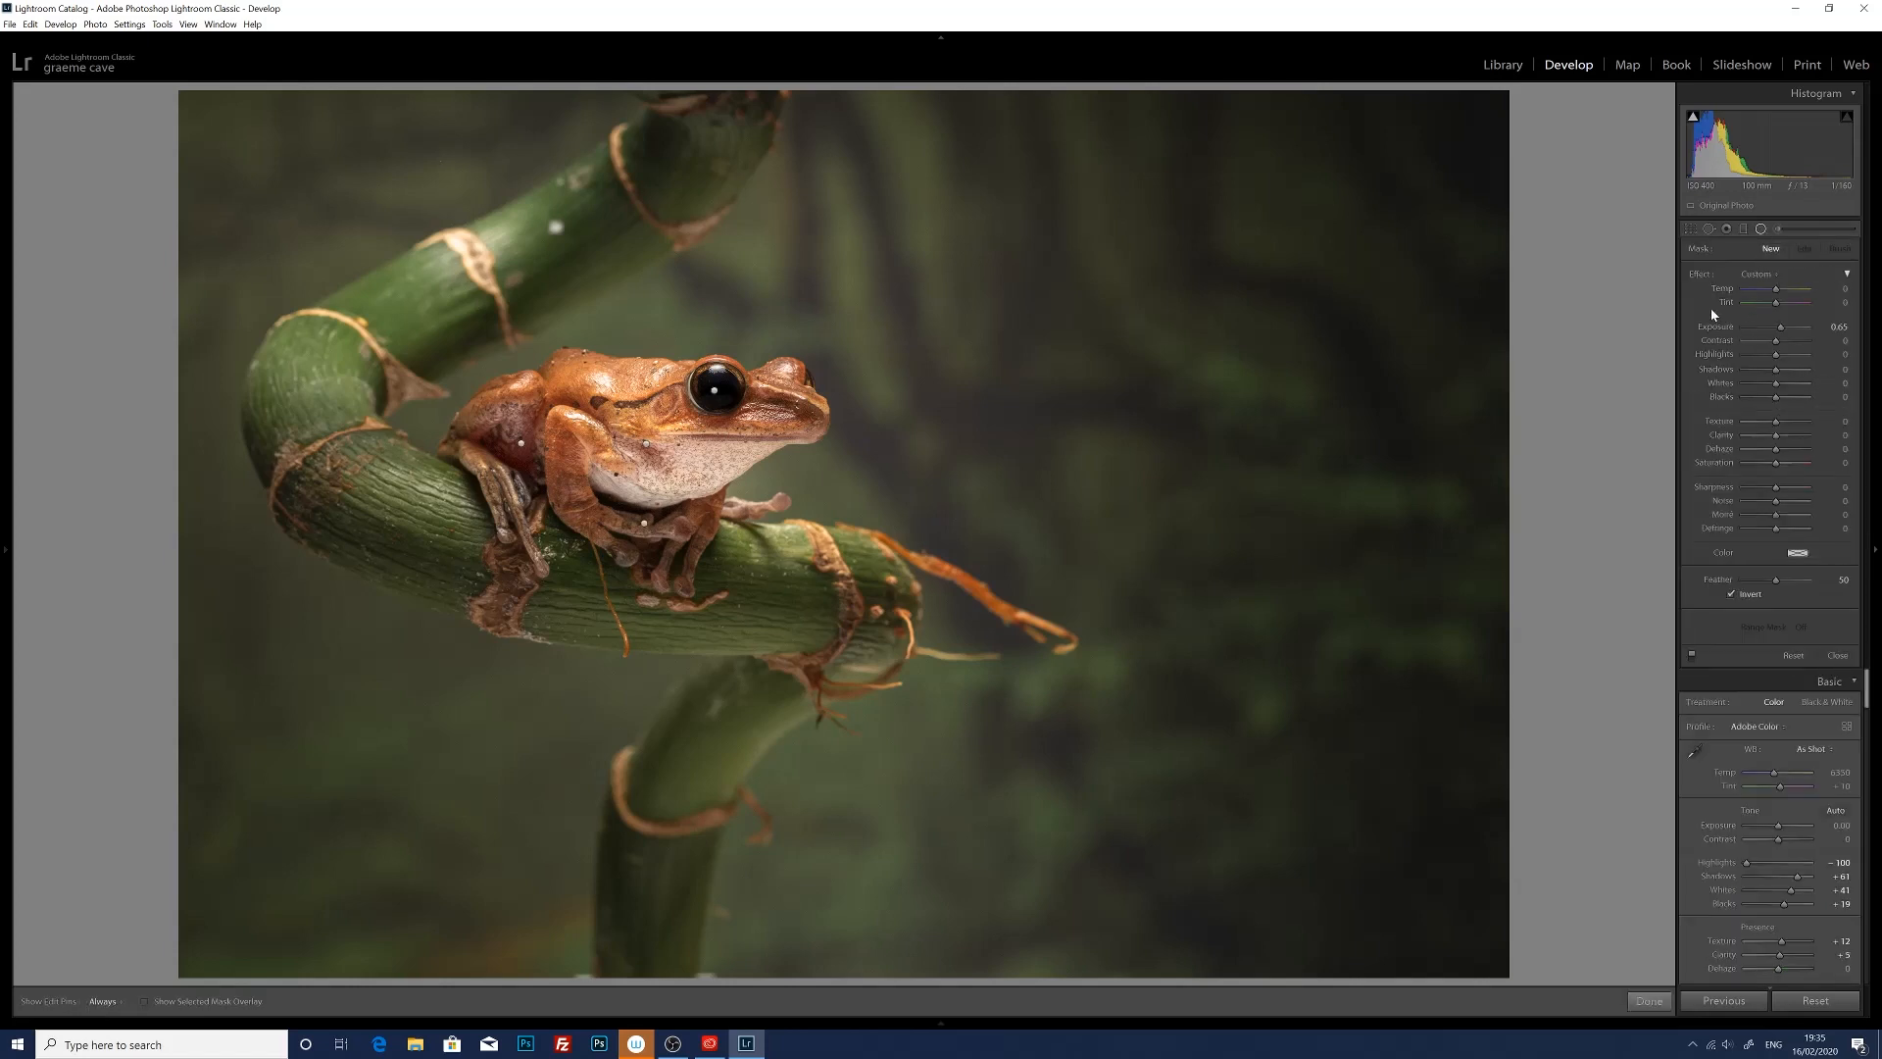
double_click(1700, 276)
drag(616, 435, 856, 570)
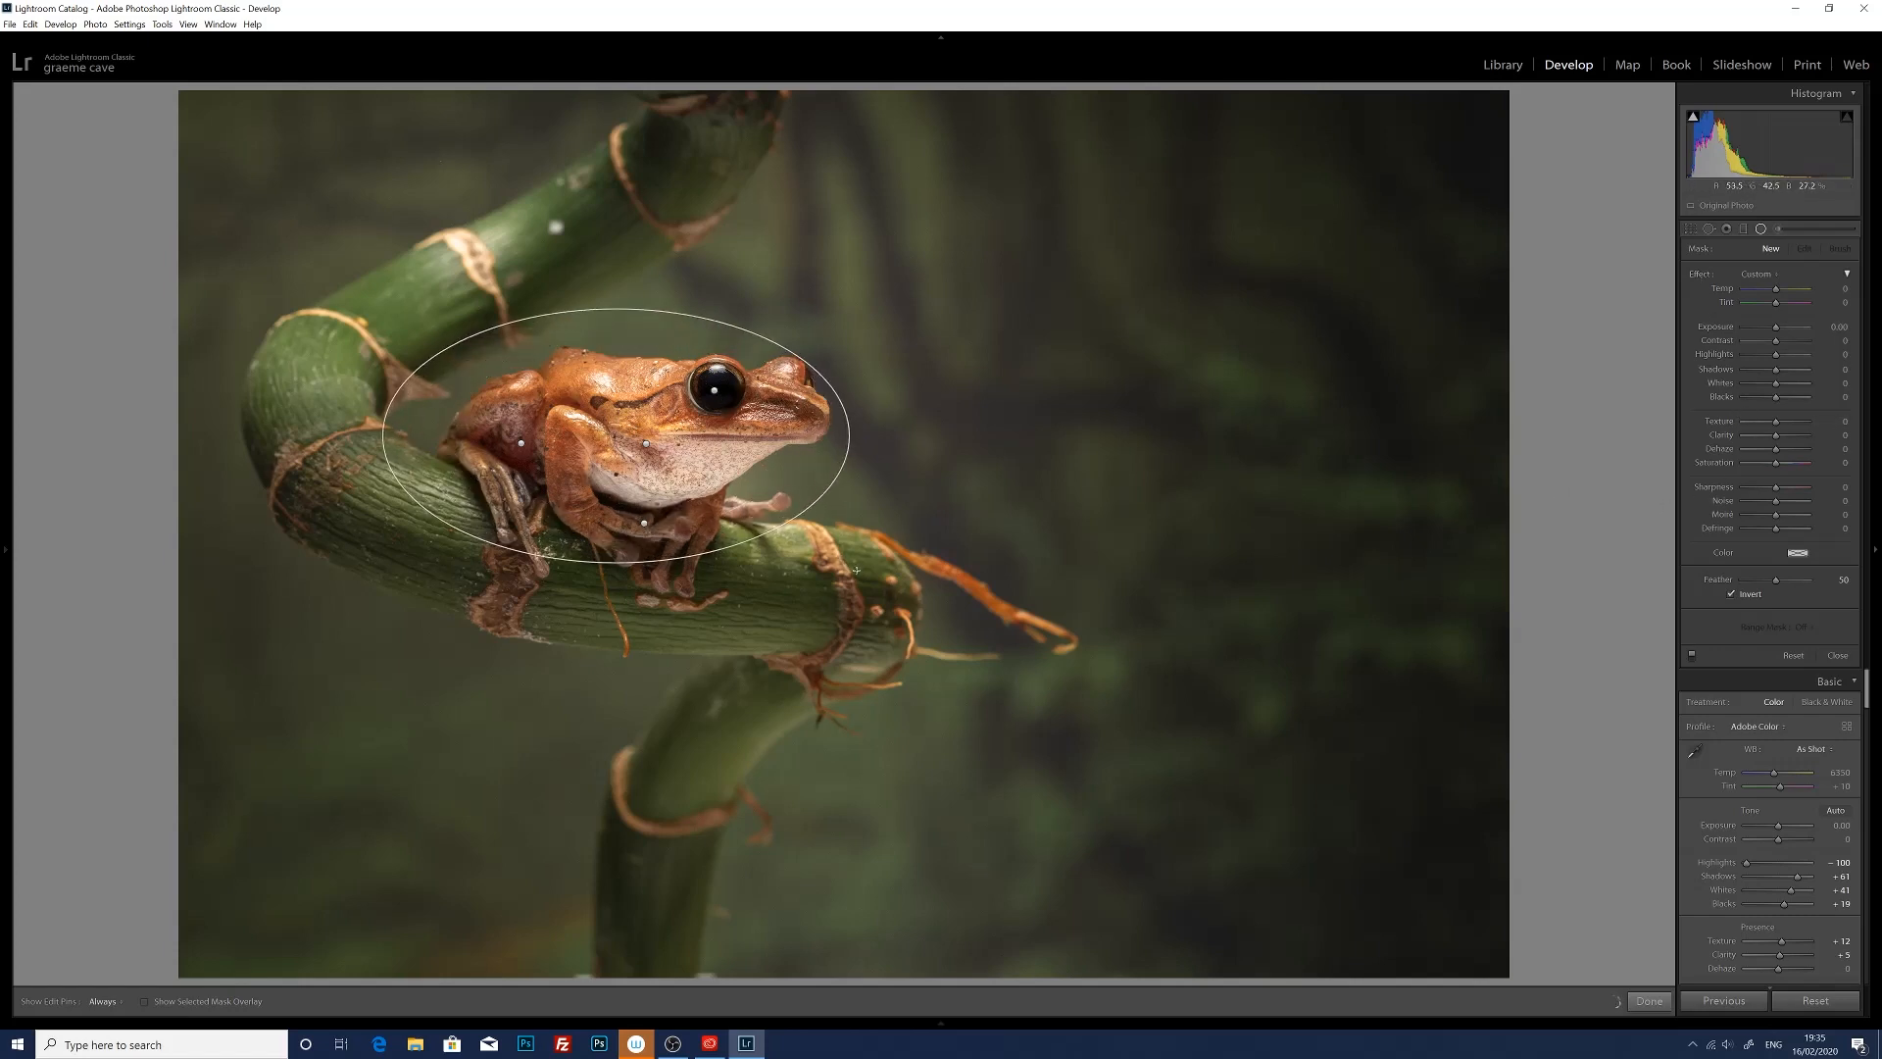
drag(616, 435, 628, 451)
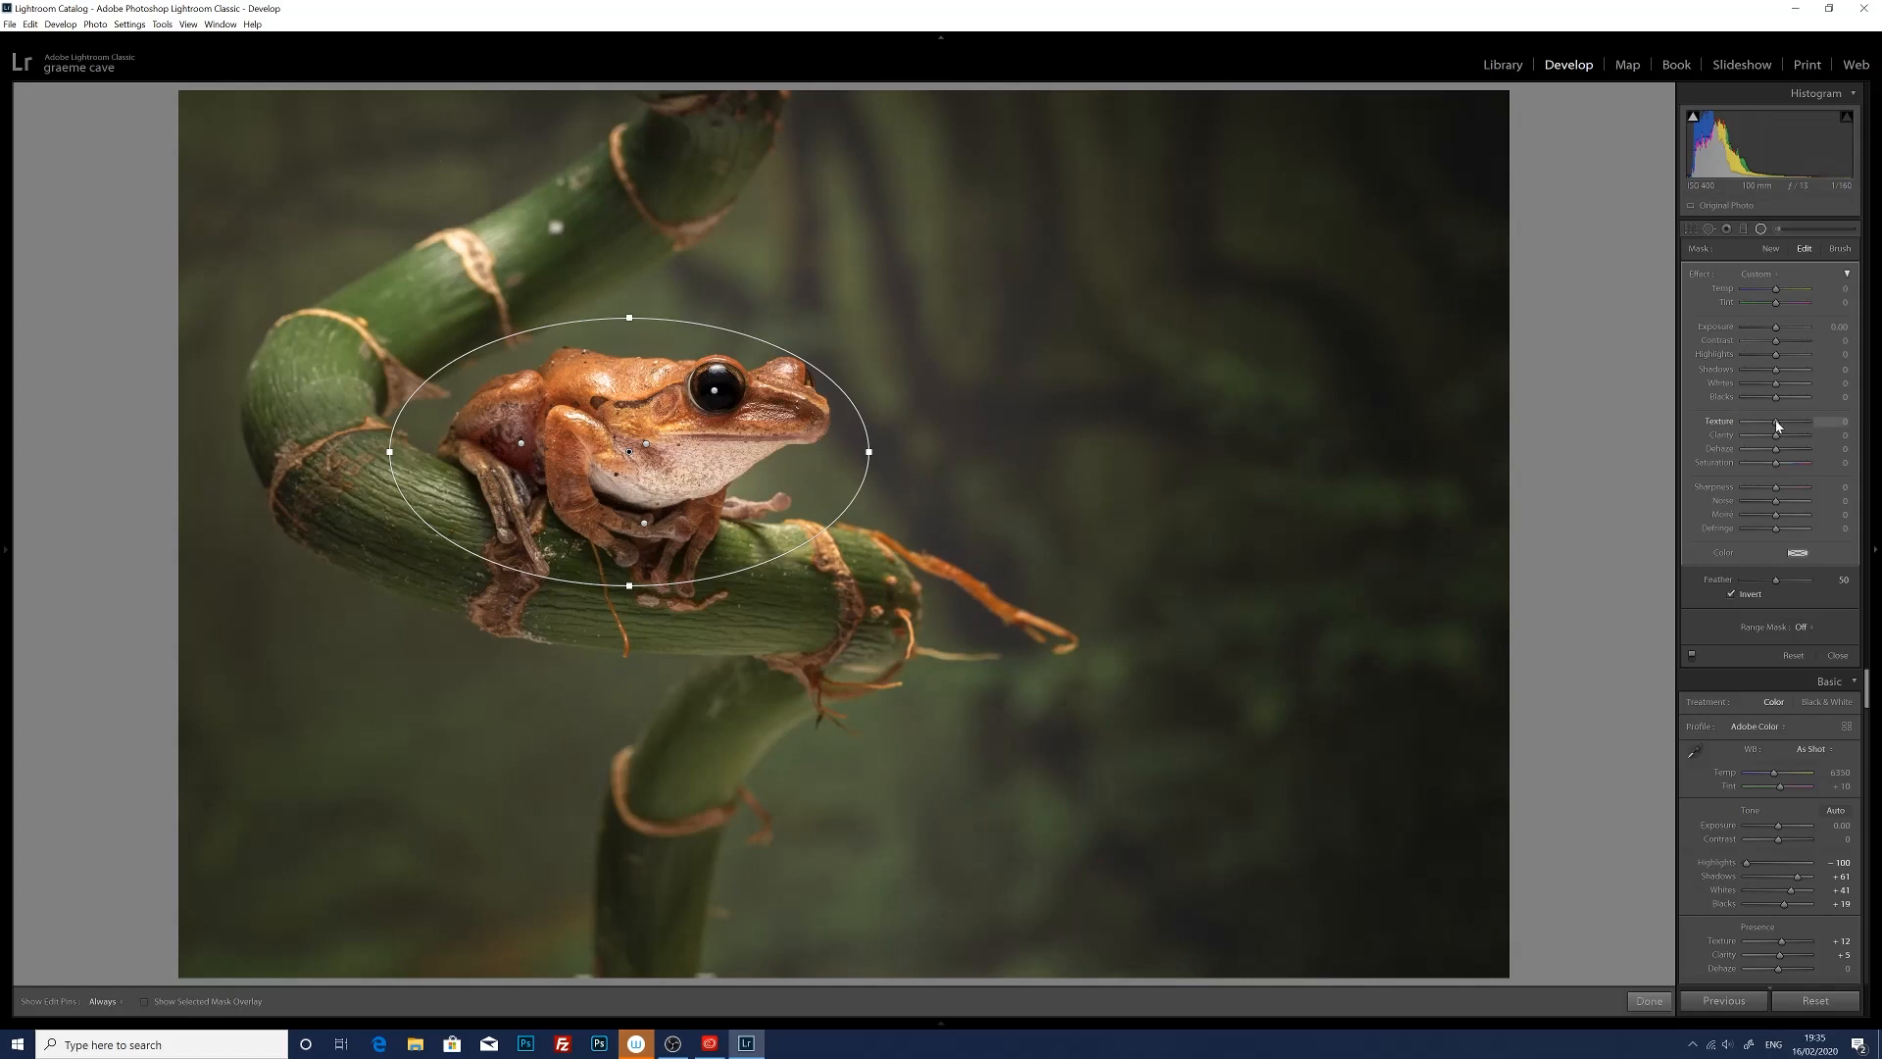
drag(1780, 425, 1782, 425)
drag(1776, 493, 1785, 493)
click(1761, 230)
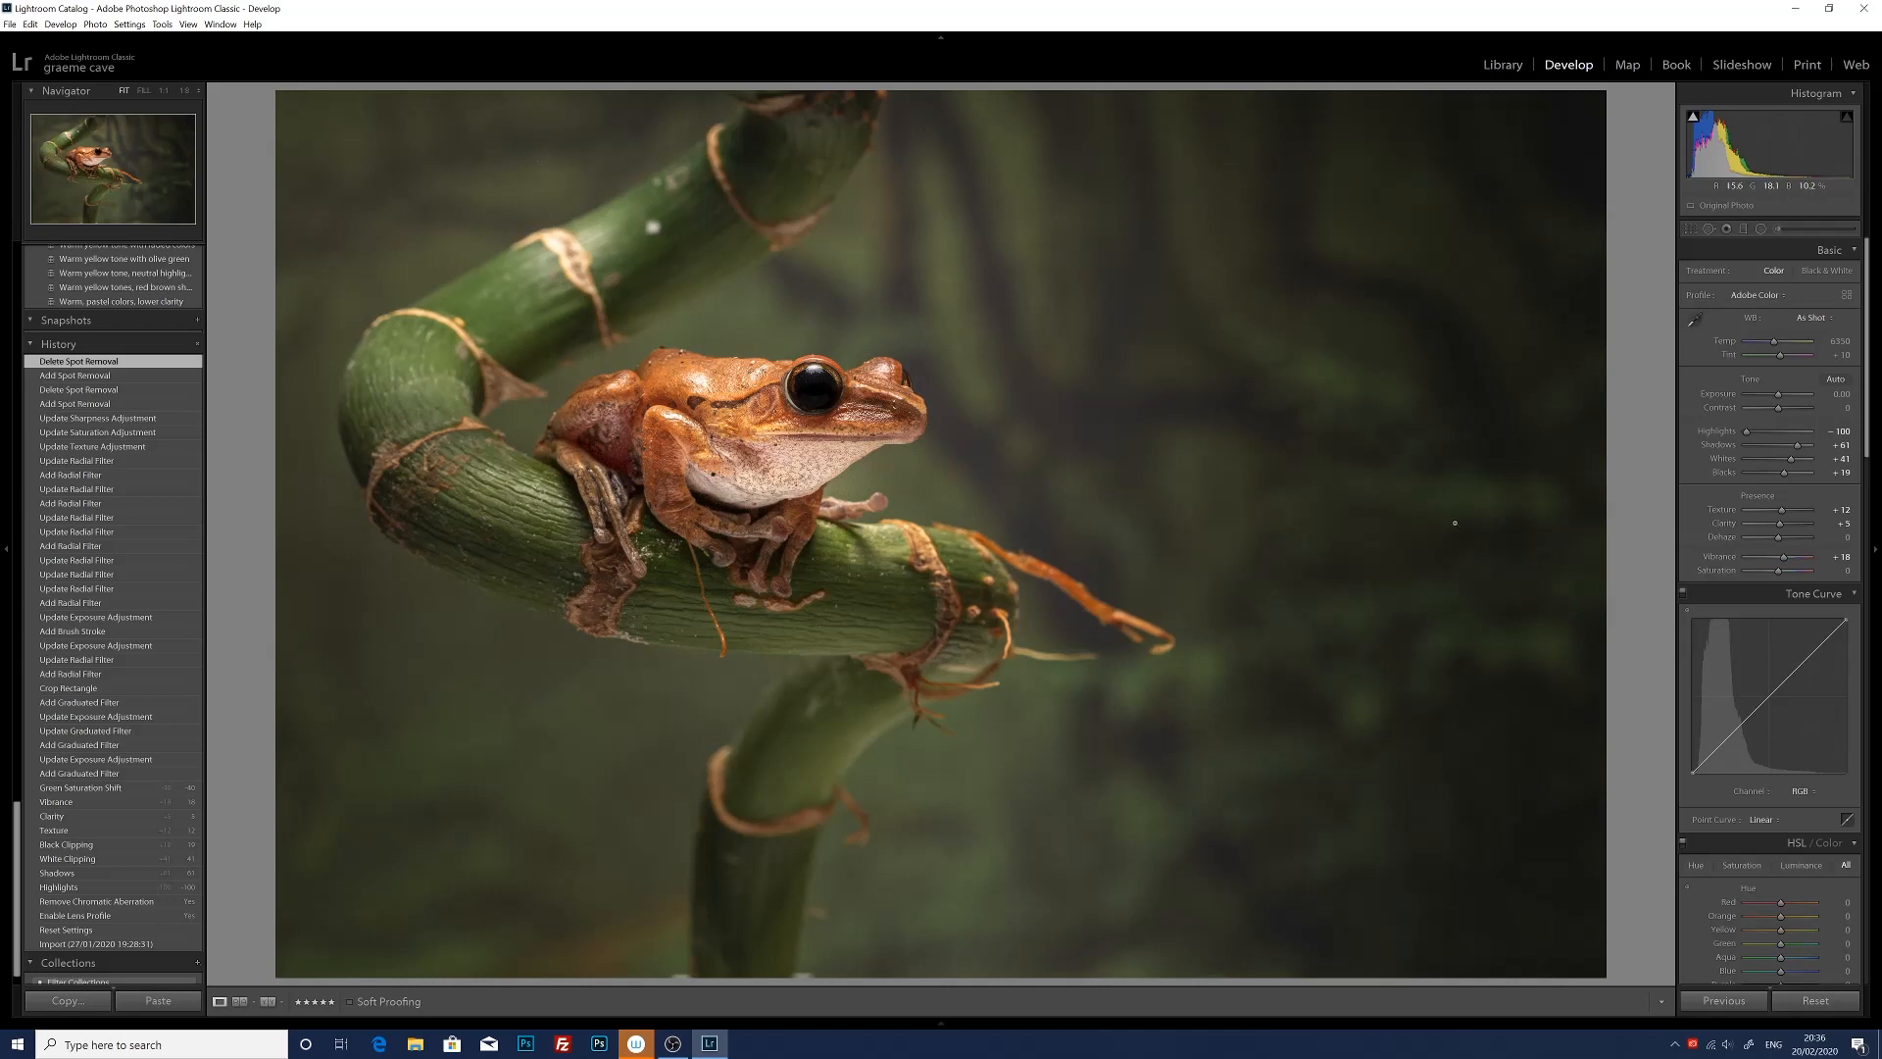
- Clone background over the long orange root extending from the stem's end, using Spot Removal at size 78, feather 85 and opacity 100
click(1708, 229)
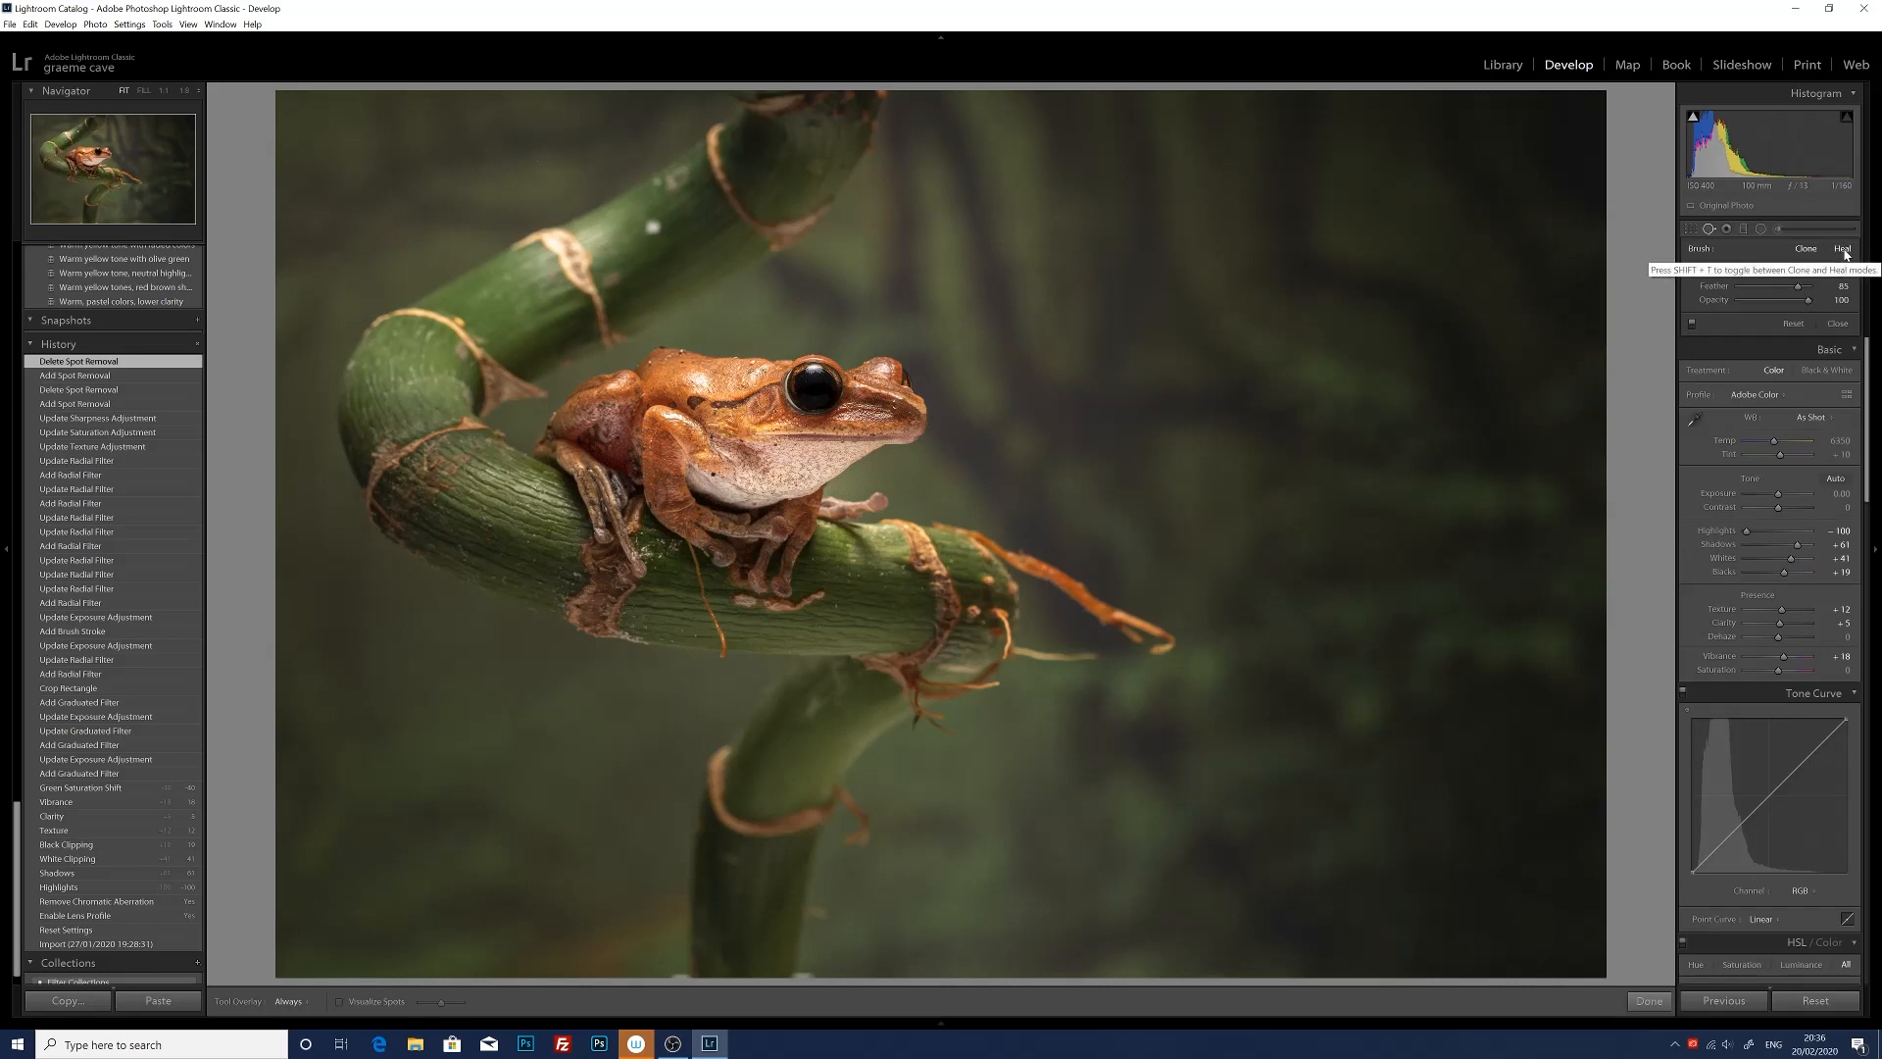
click(1805, 249)
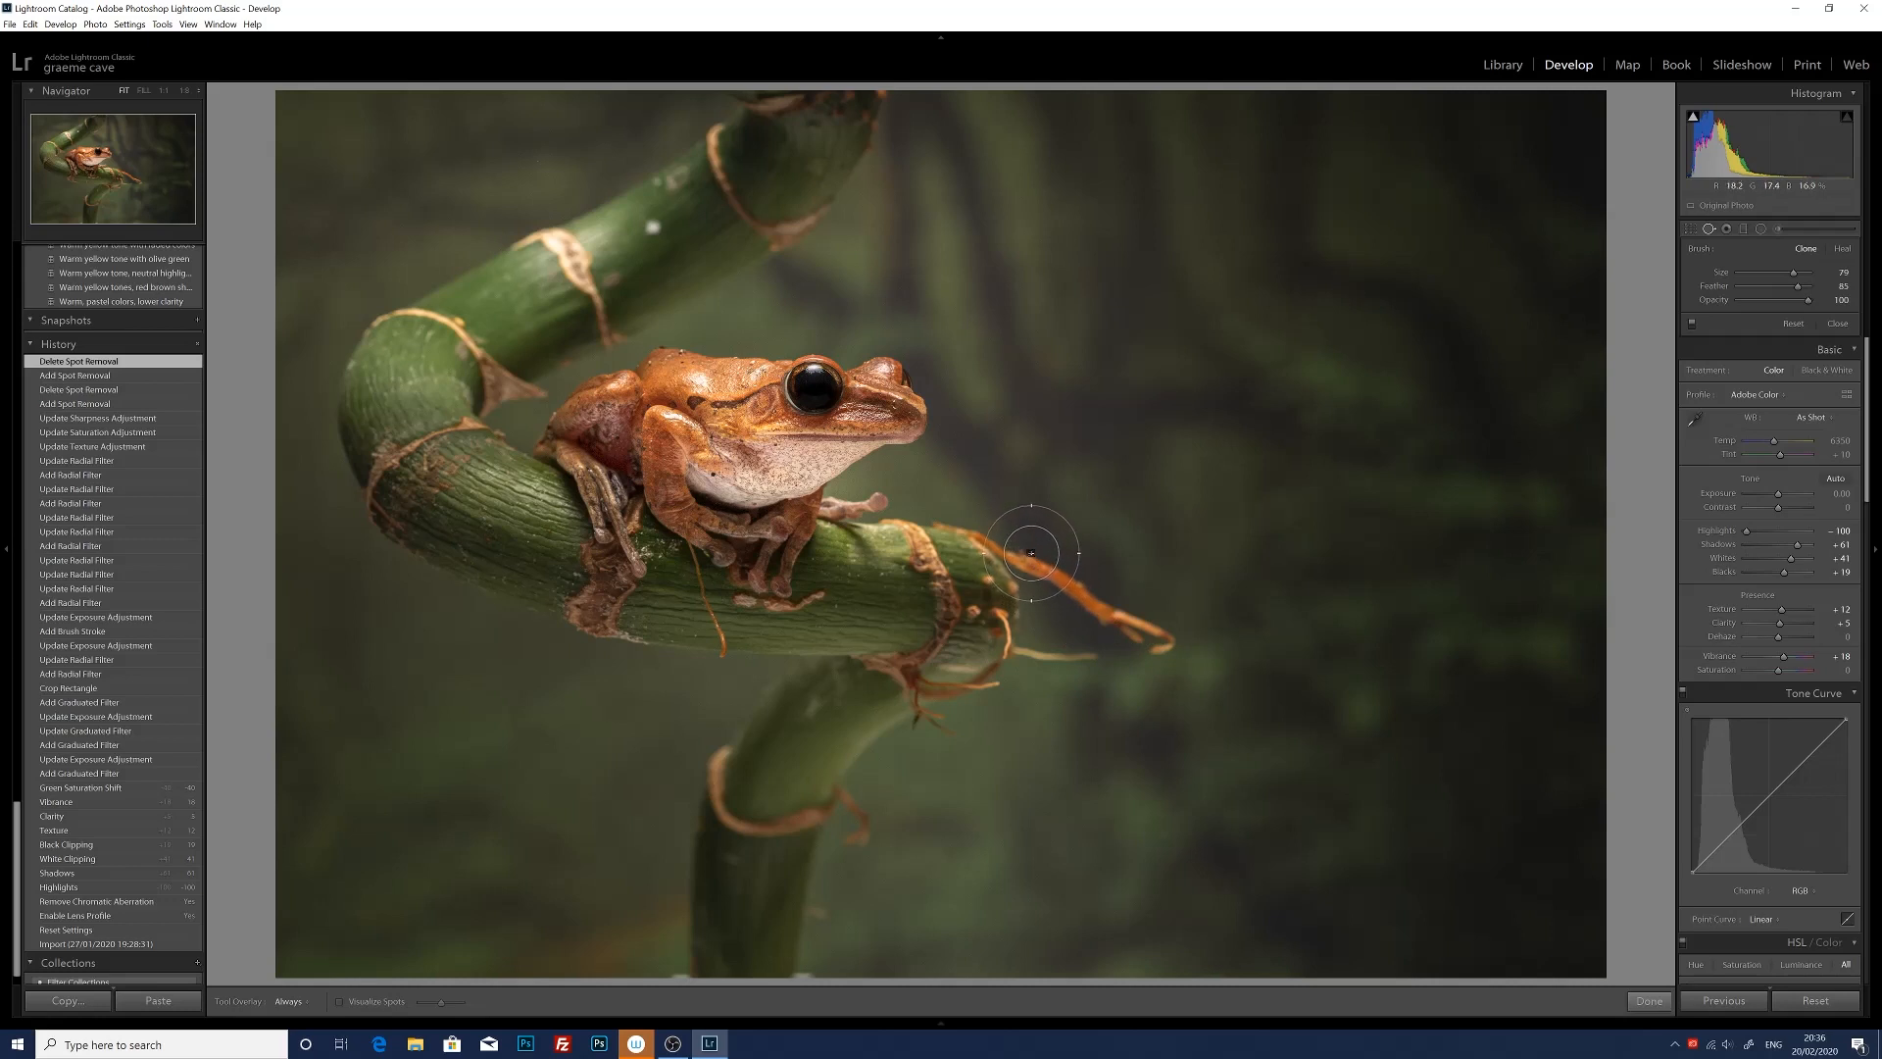
scroll(1144, 630, down, 1)
drag(1167, 639, 1054, 549)
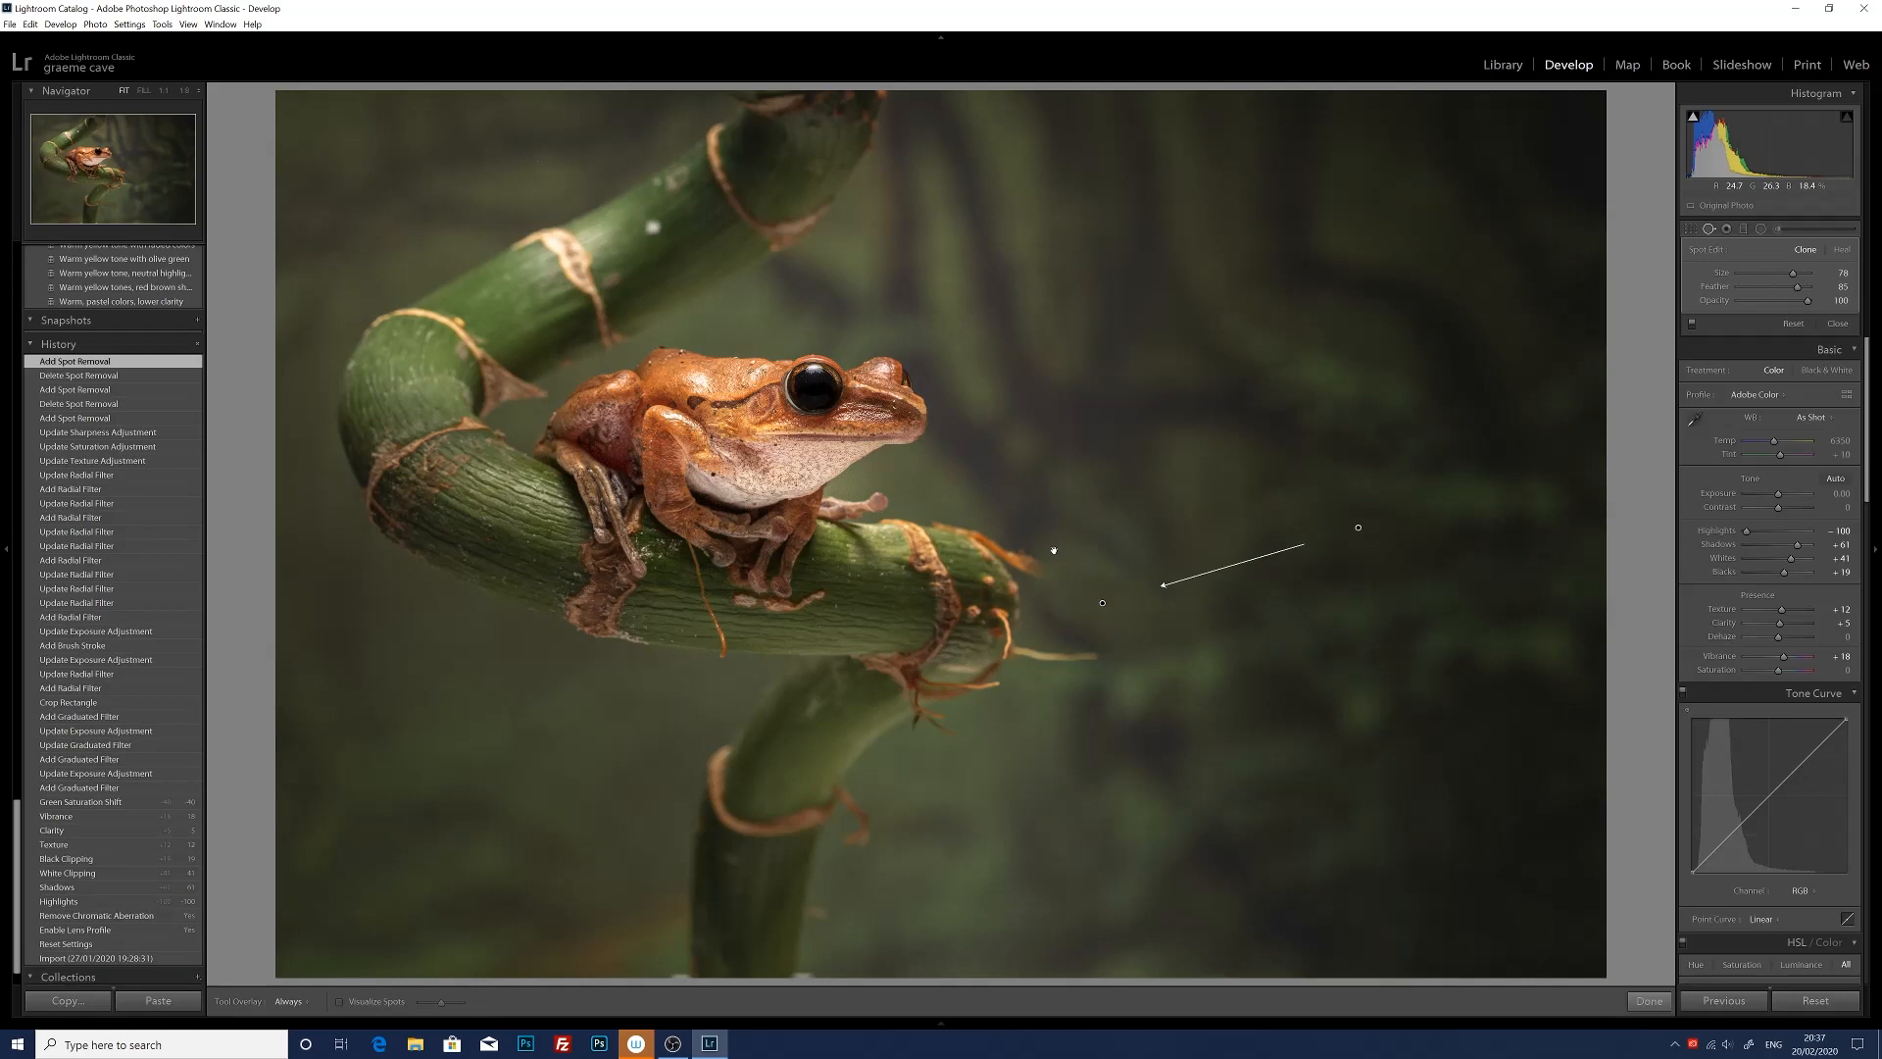
key(q)
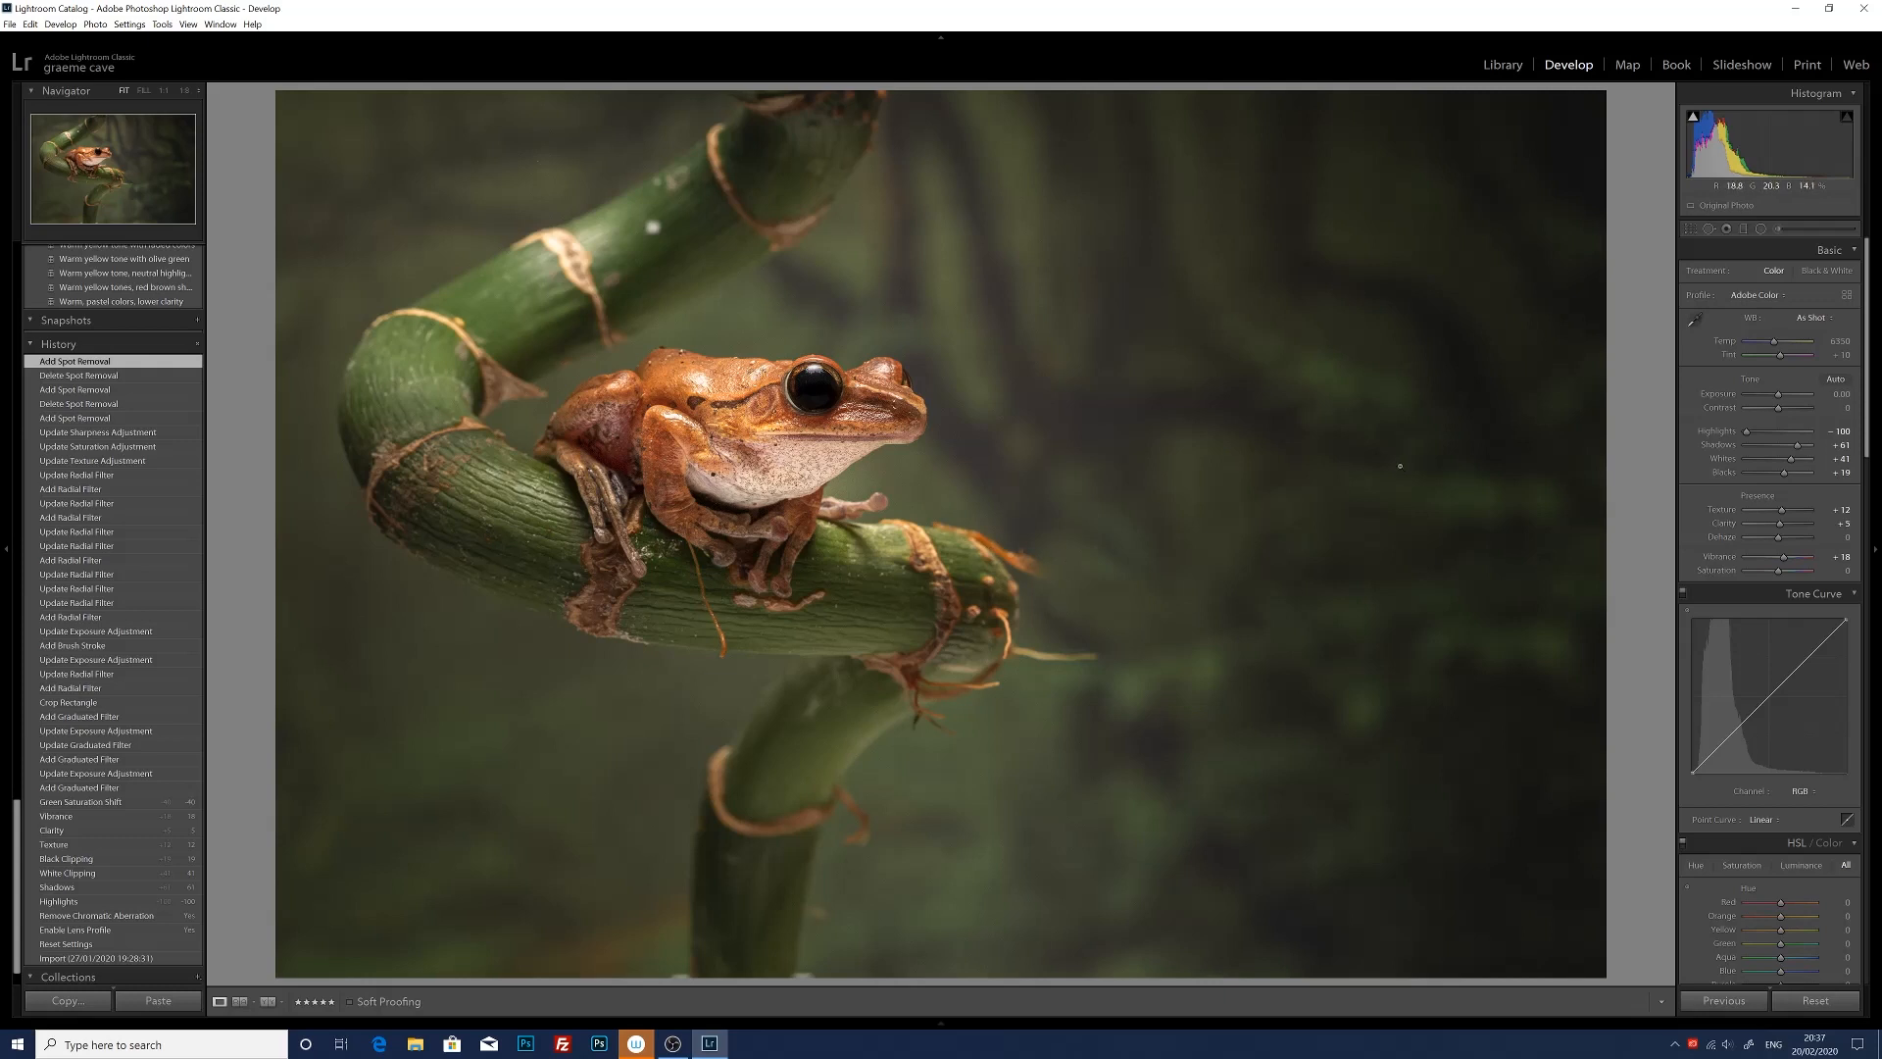
- Clone out the thin root tip beside the stem's end at size 77, sourcing from the plain background just above the stem
click(1710, 229)
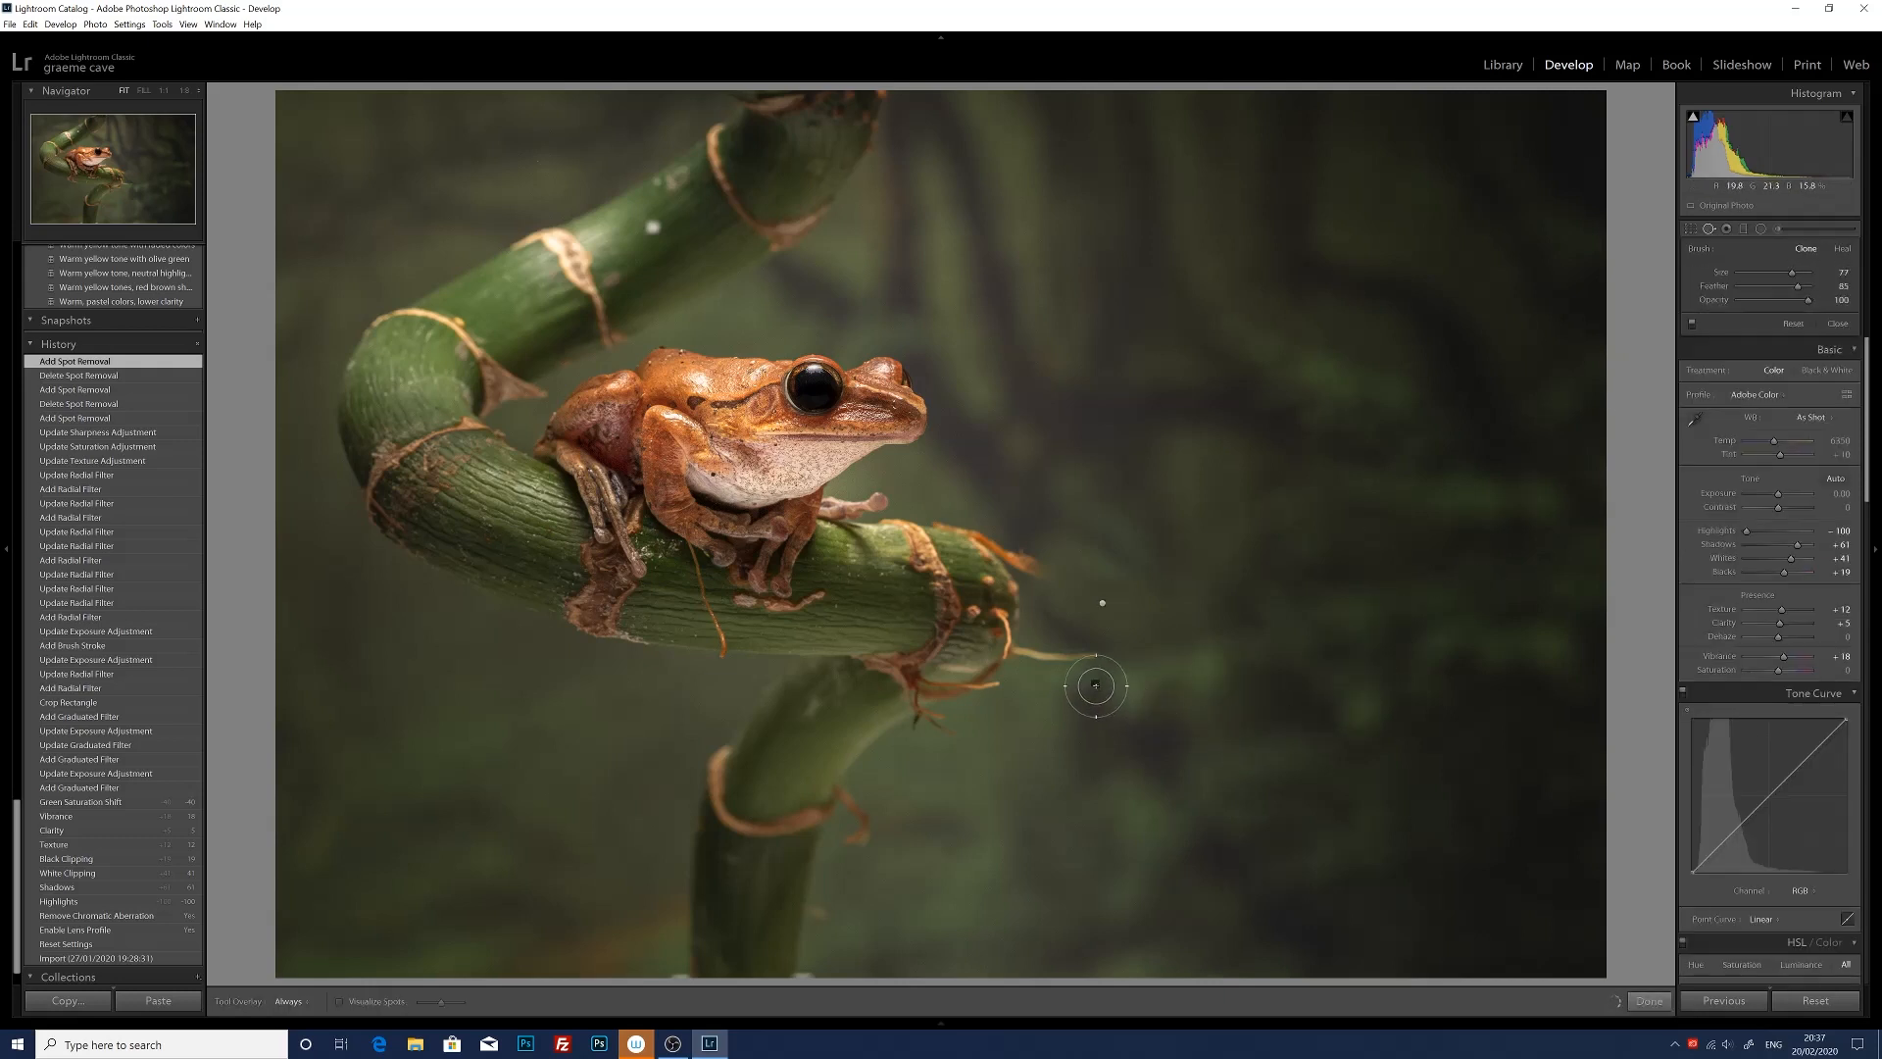
mouse_move(1095, 662)
mouse_down()
mouse_move(1041, 660)
mouse_move(1065, 661)
mouse_up()
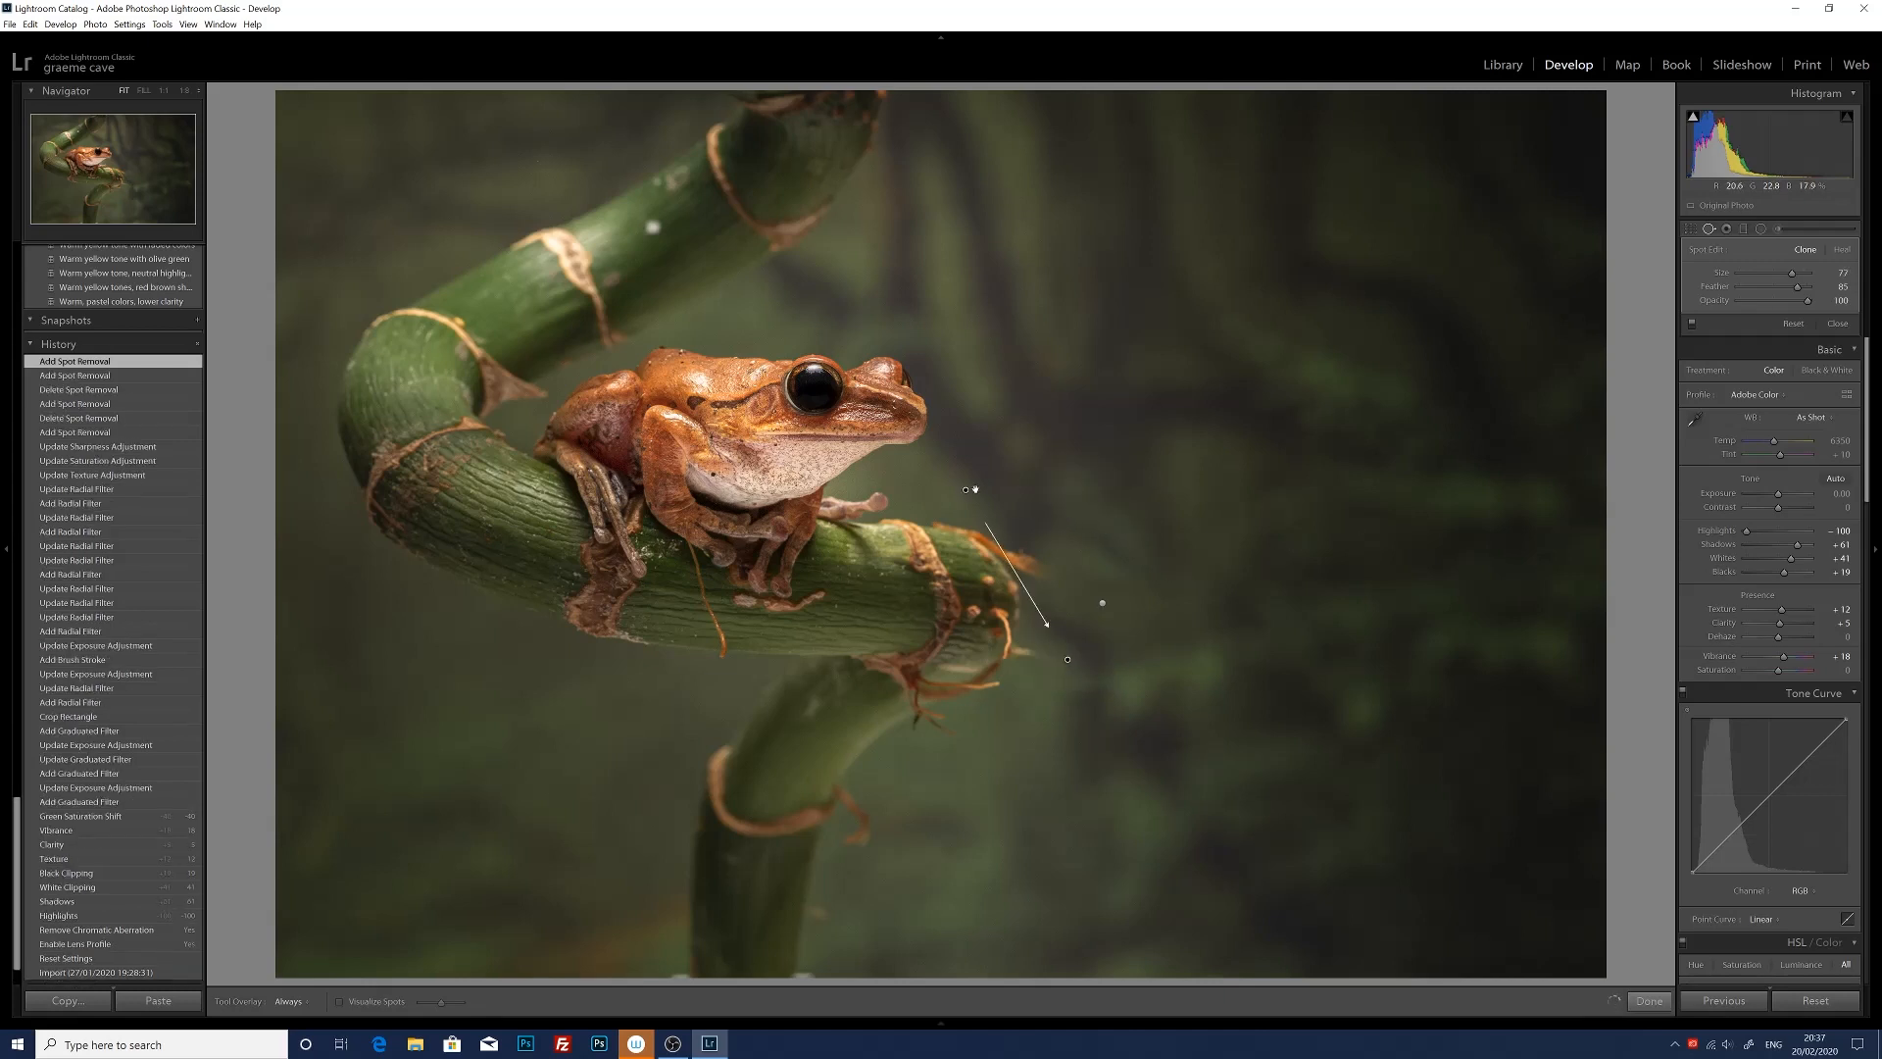
drag(965, 490, 1026, 491)
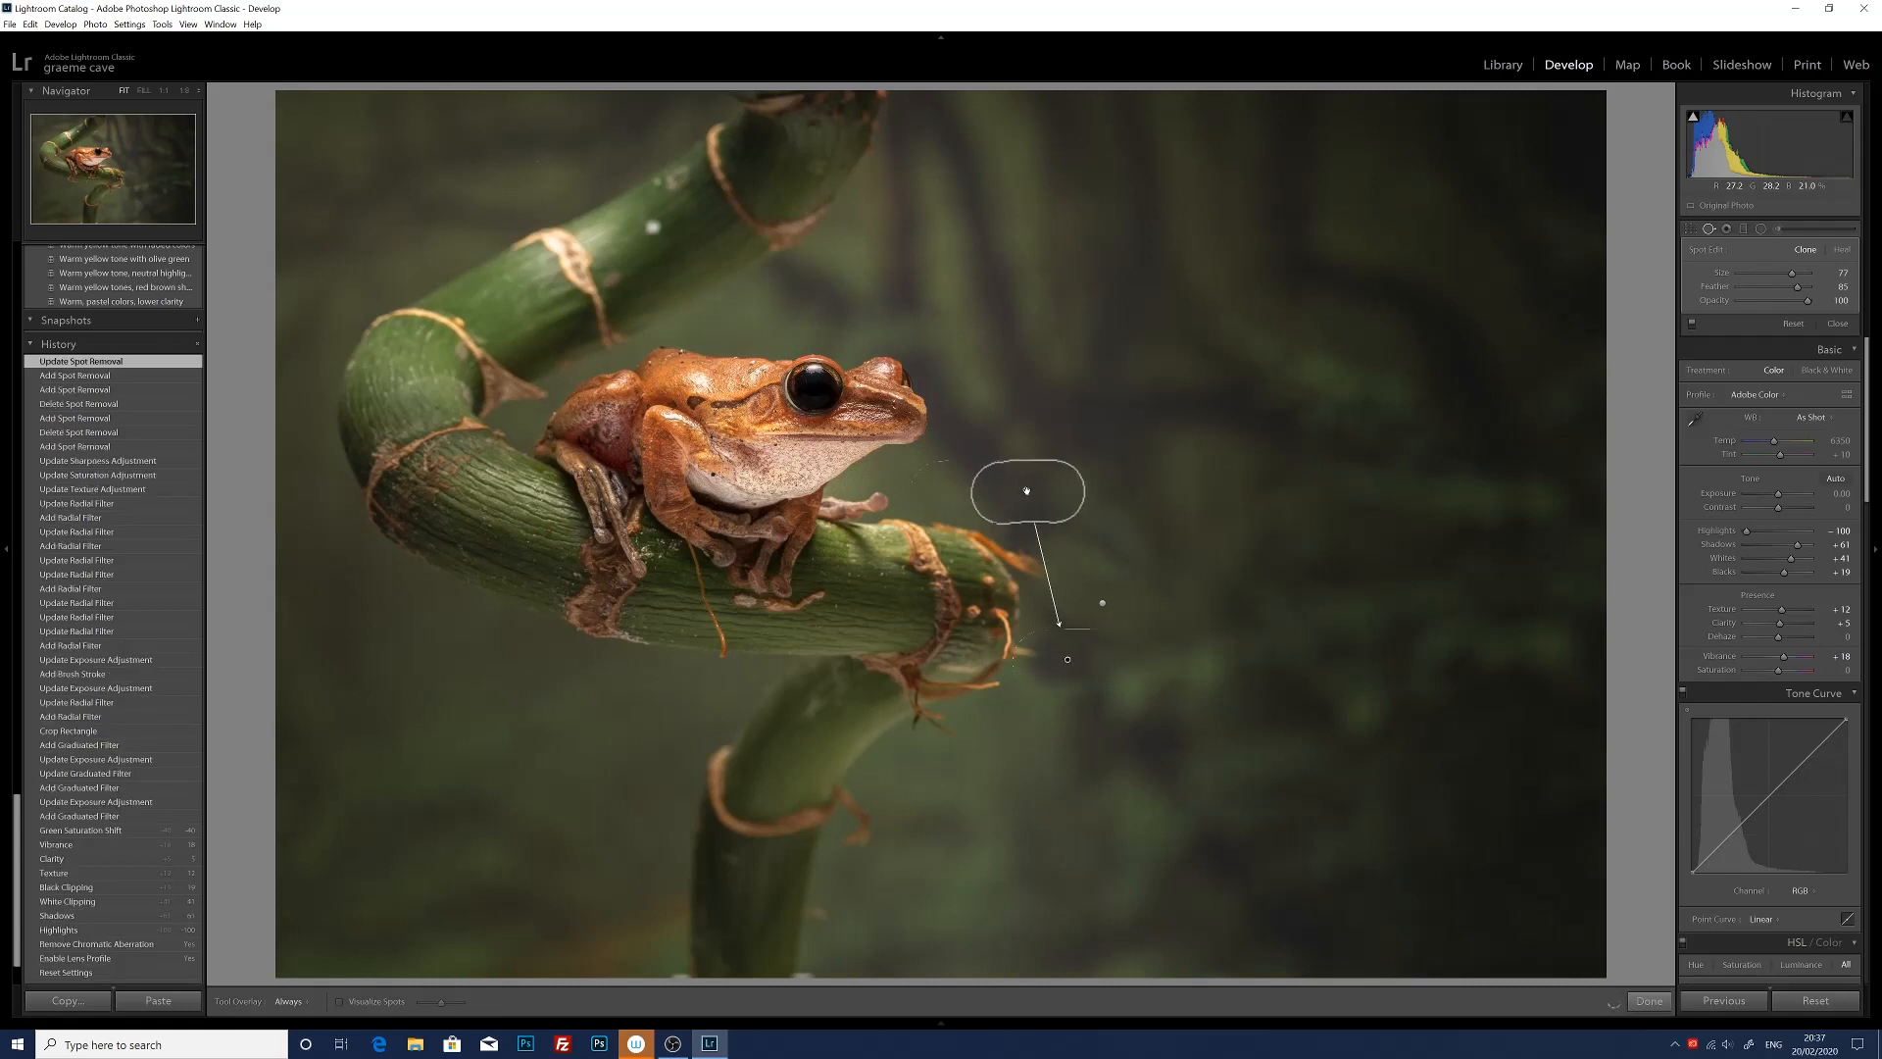
key(q)
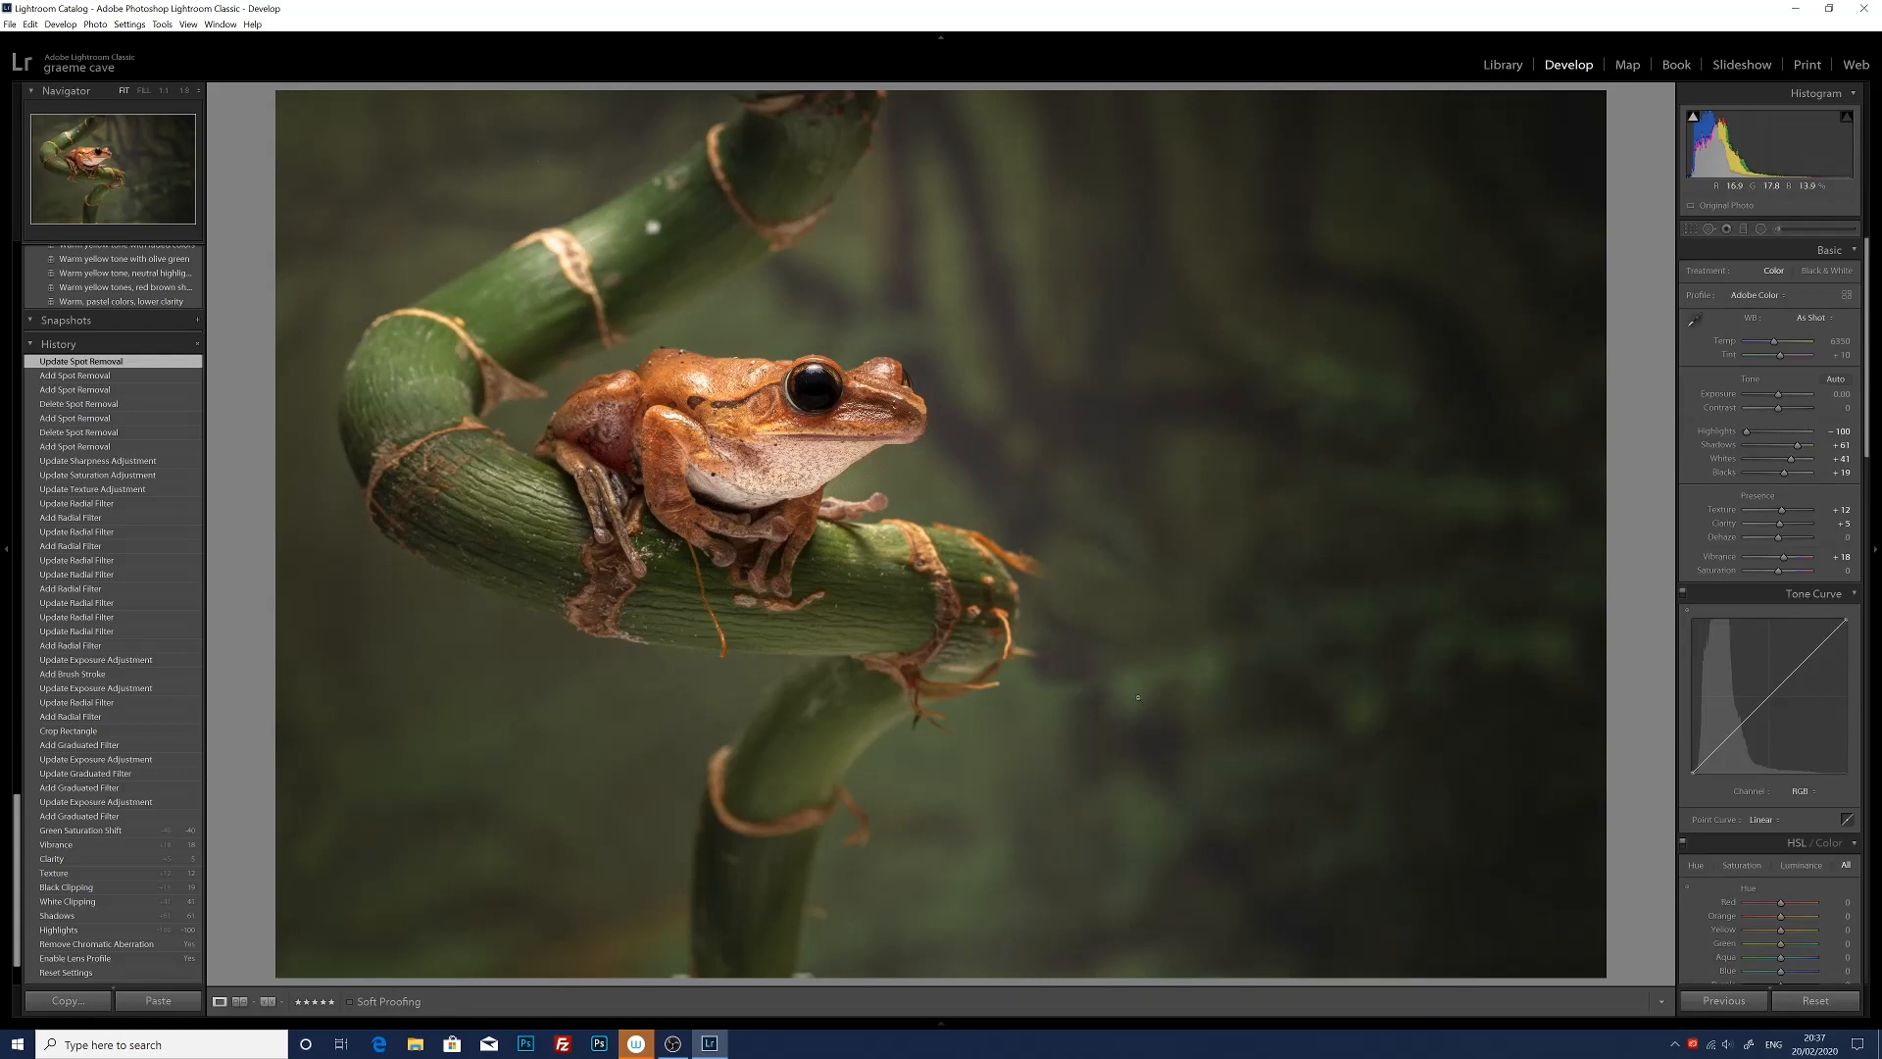
- Clone out the remaining orange root stub on the stem's upper end at size 77, sourcing from the dark background beyond the frog's head
click(1708, 229)
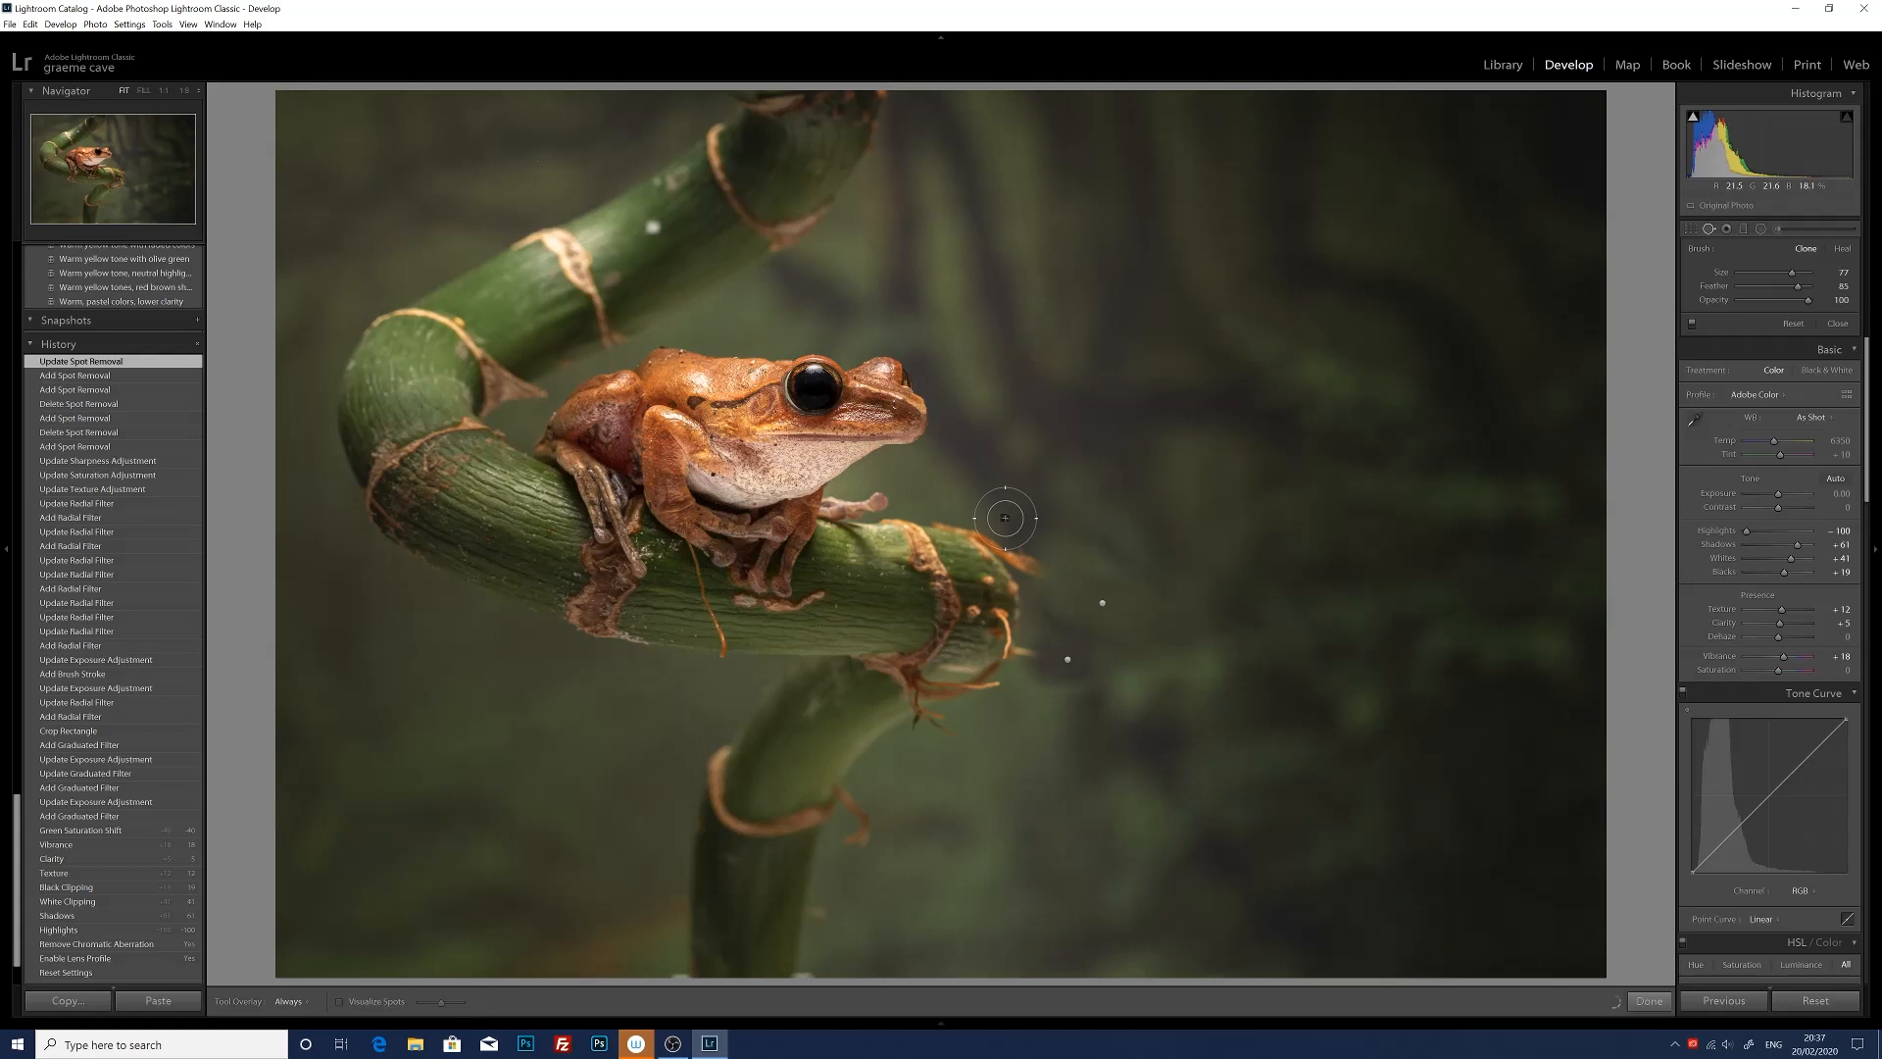
drag(1005, 517, 1034, 562)
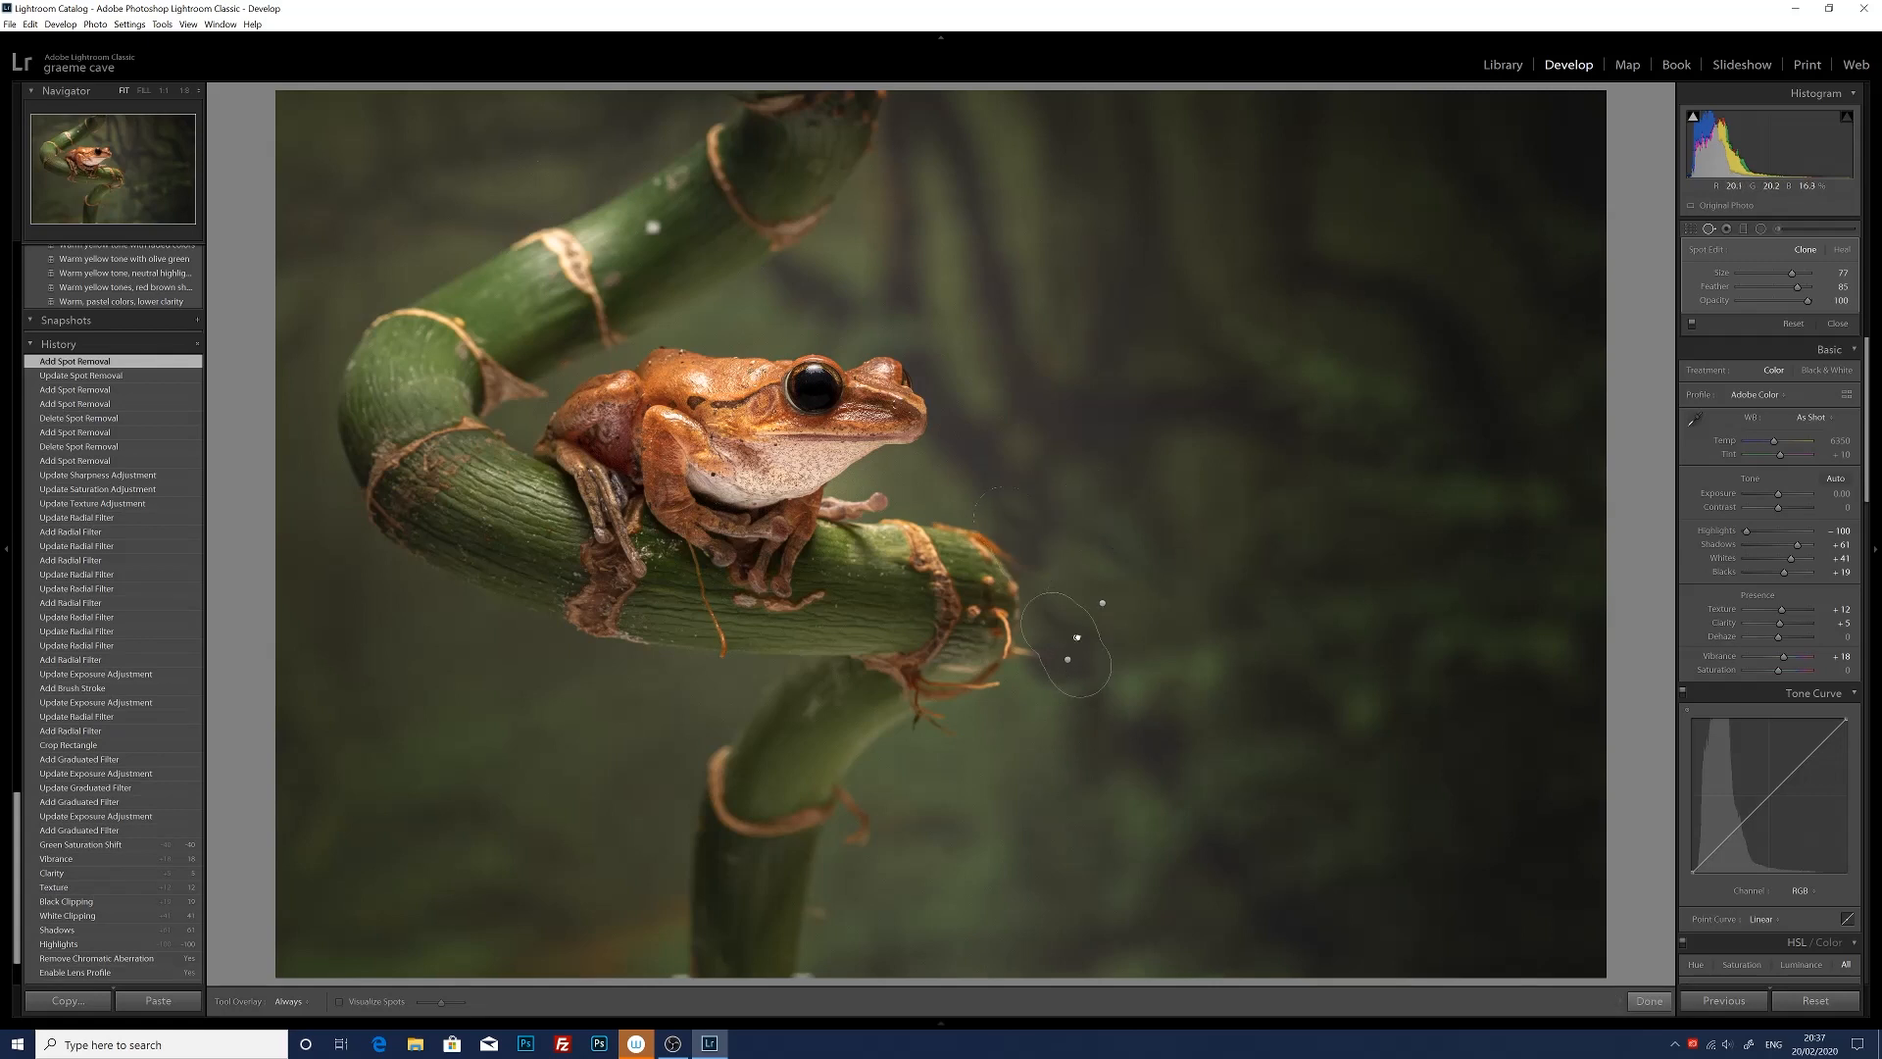
drag(1088, 616, 1139, 444)
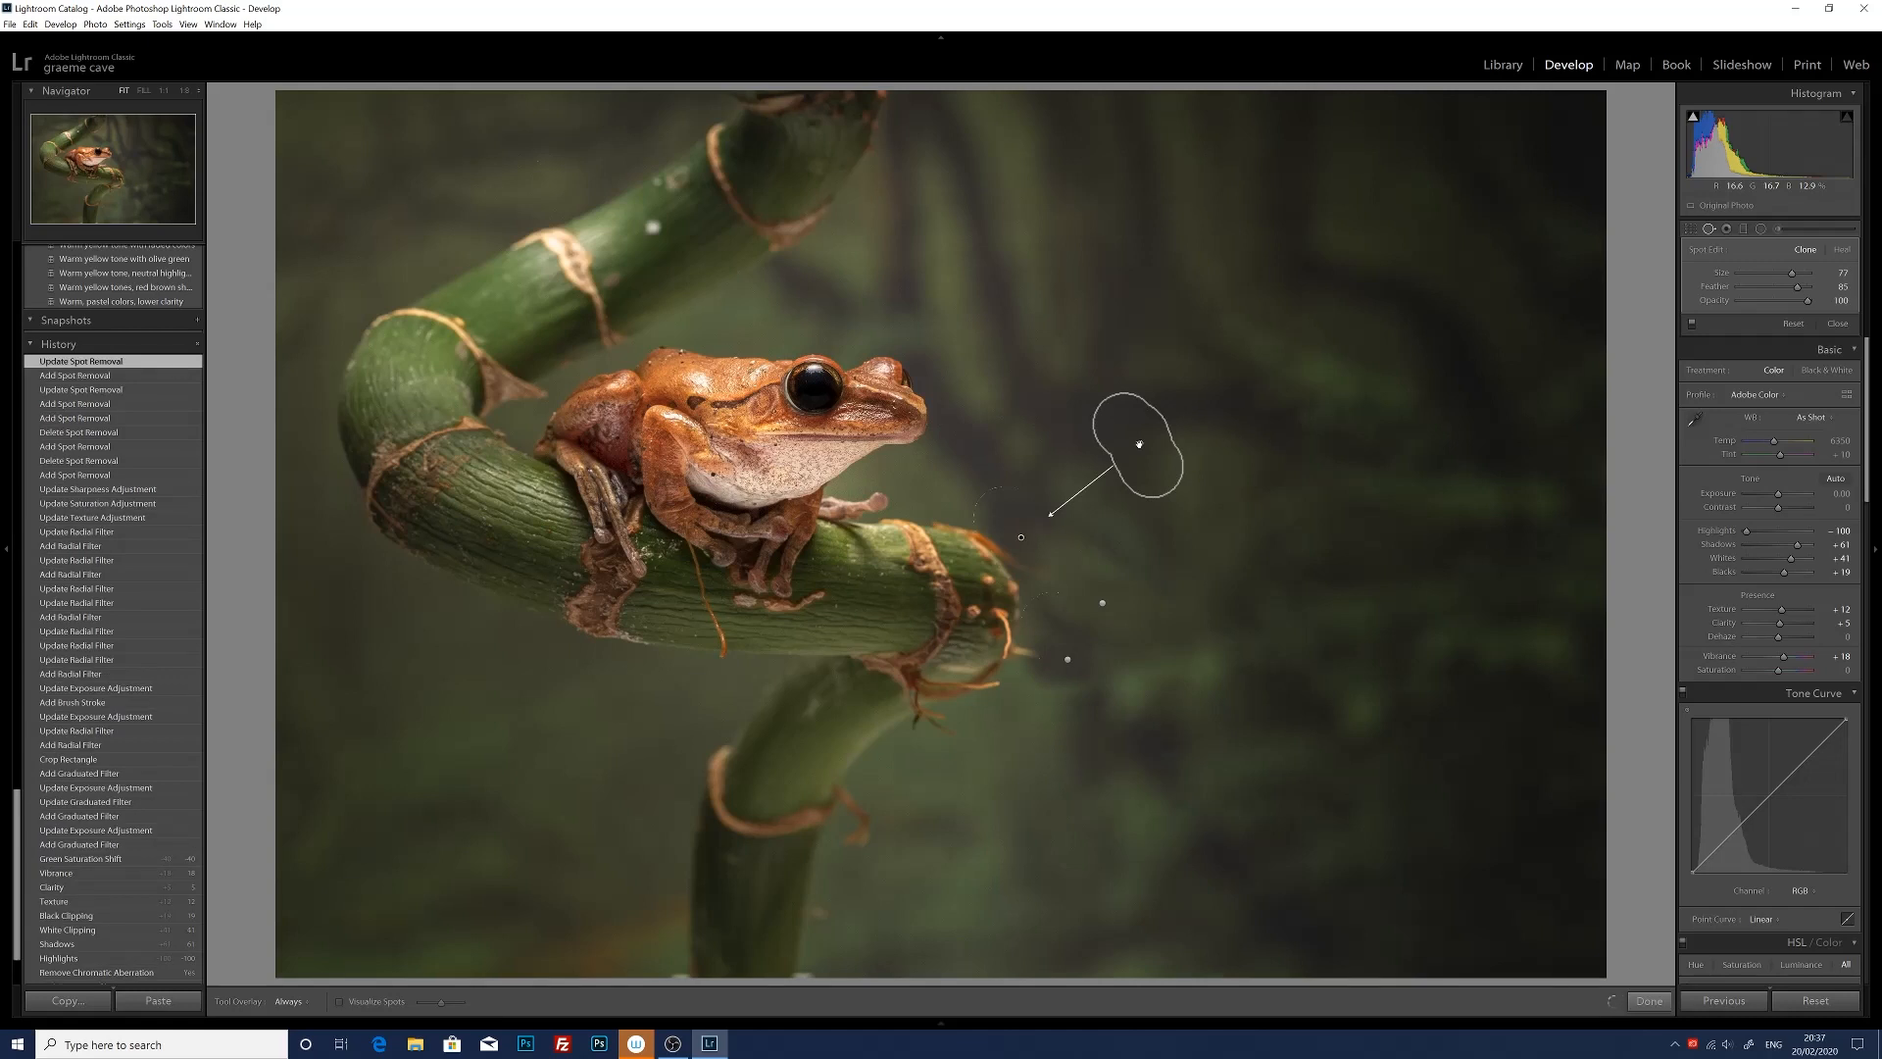
key(q)
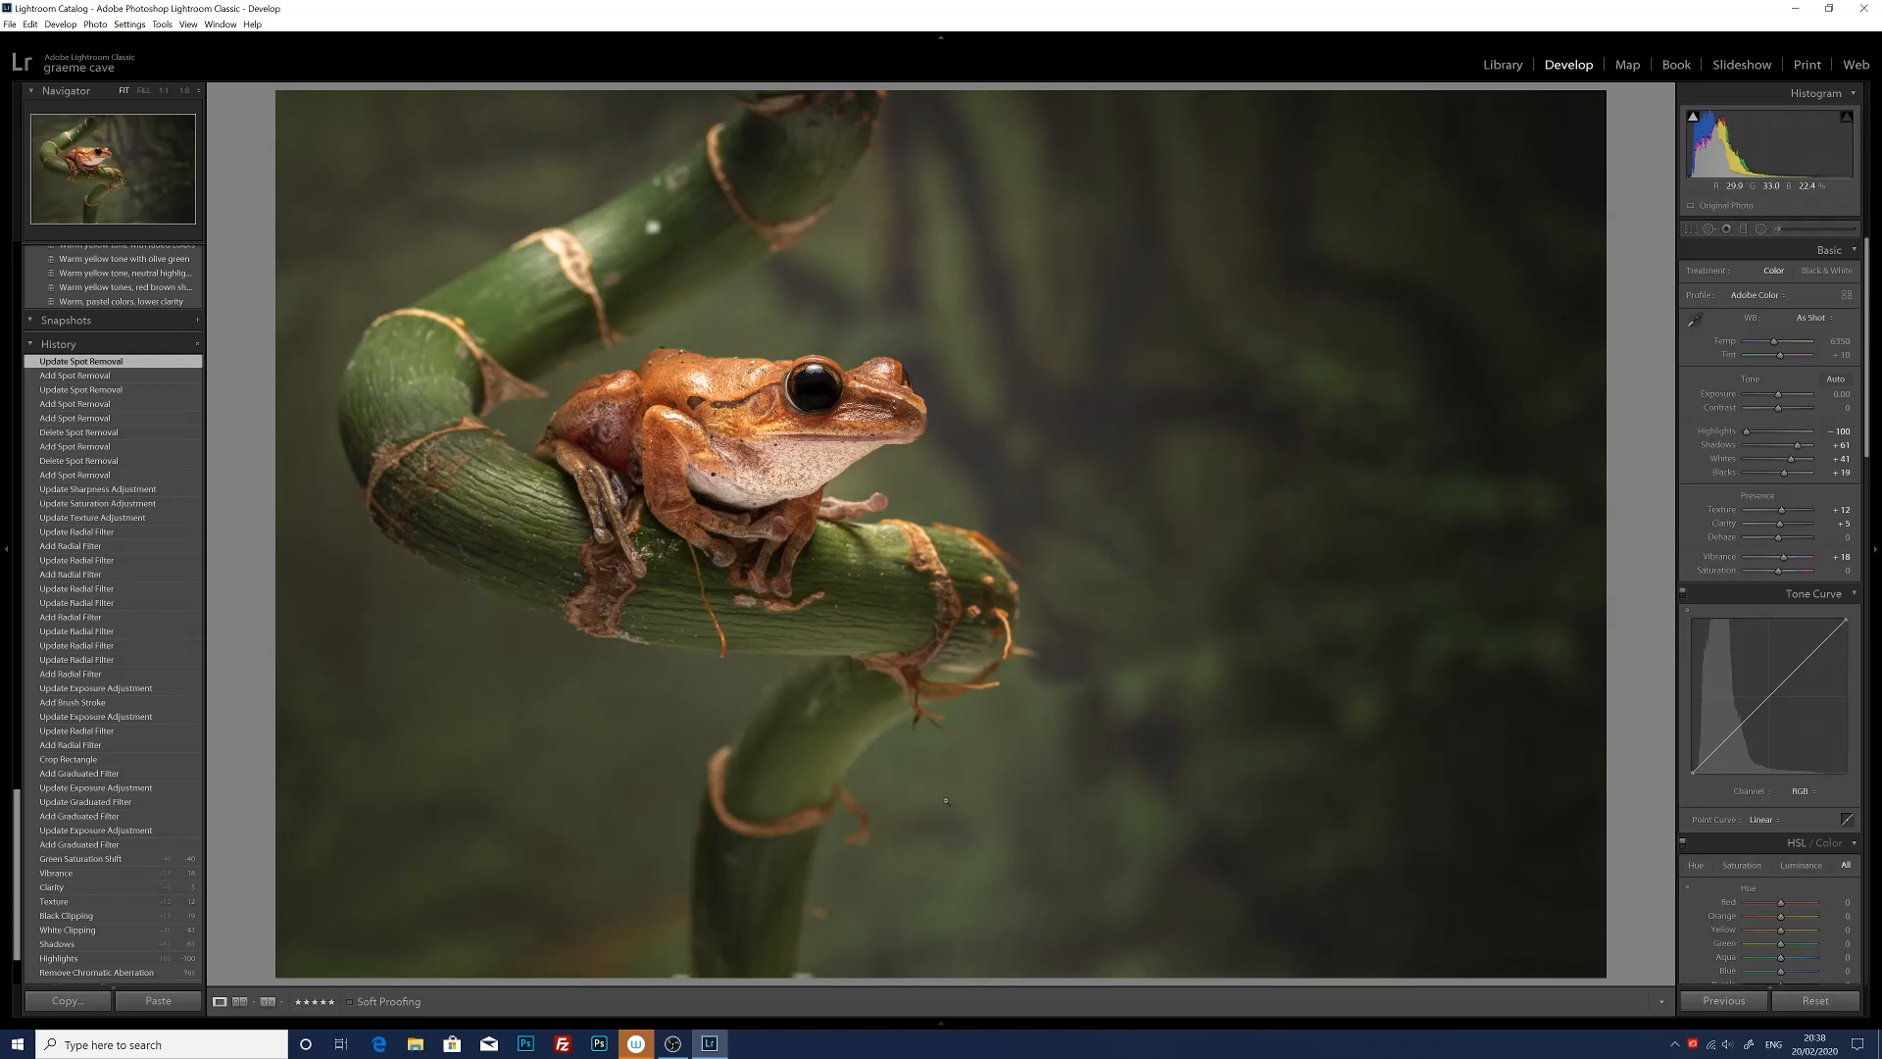
- Crop the photo slightly tighter at the original aspect ratio by pulling in the left and top edges
click(1686, 231)
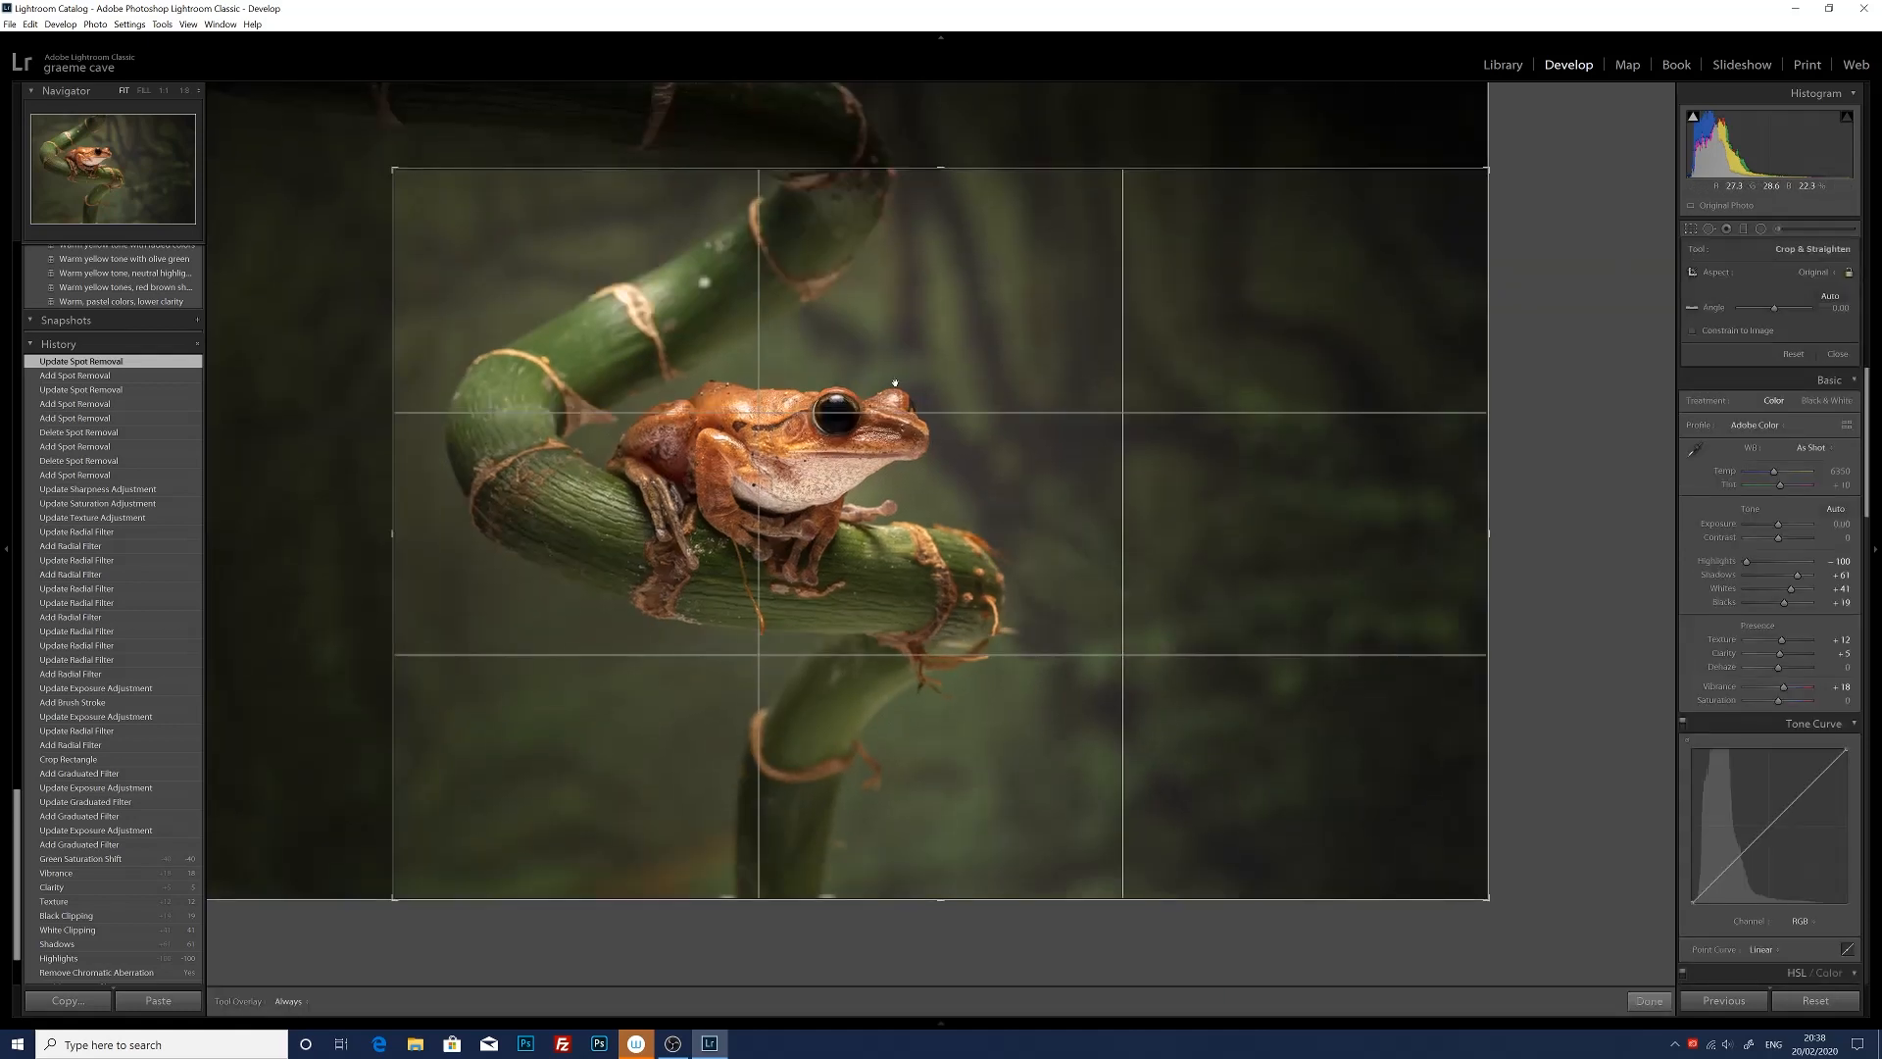
drag(393, 533, 408, 532)
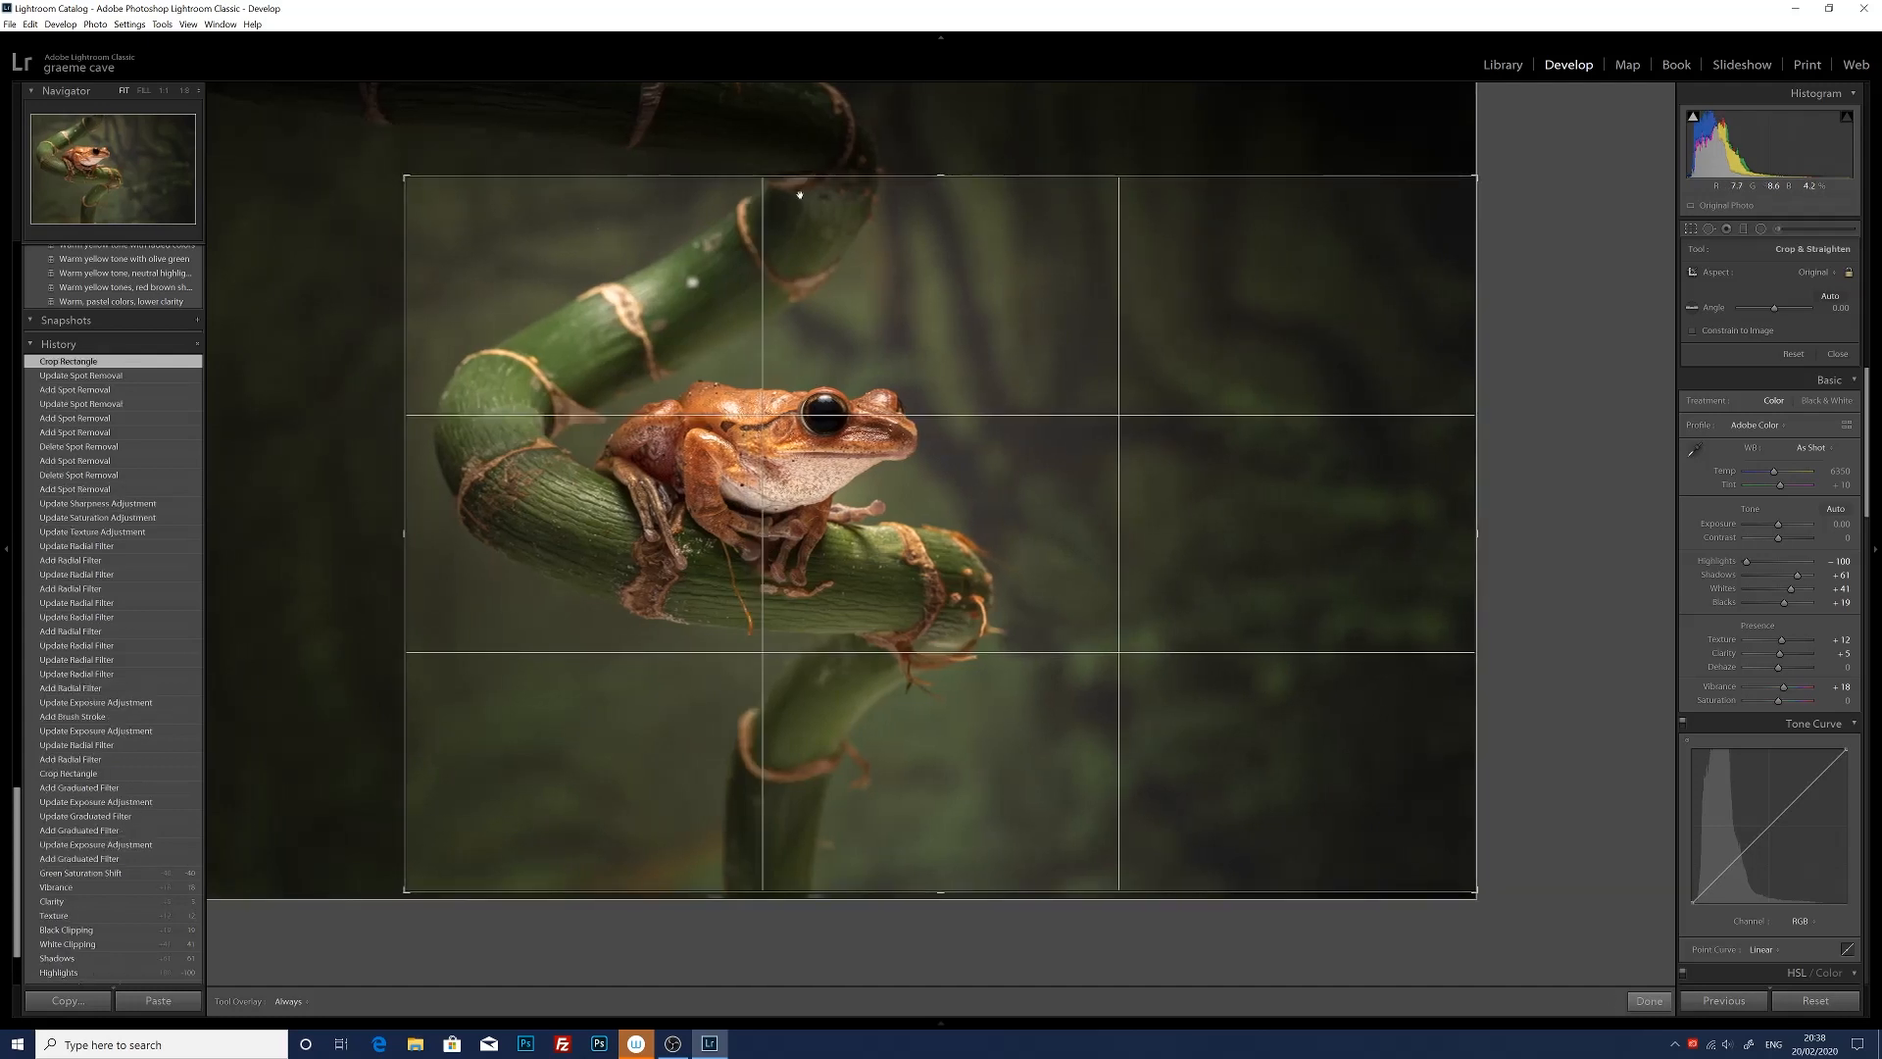
drag(936, 177, 932, 183)
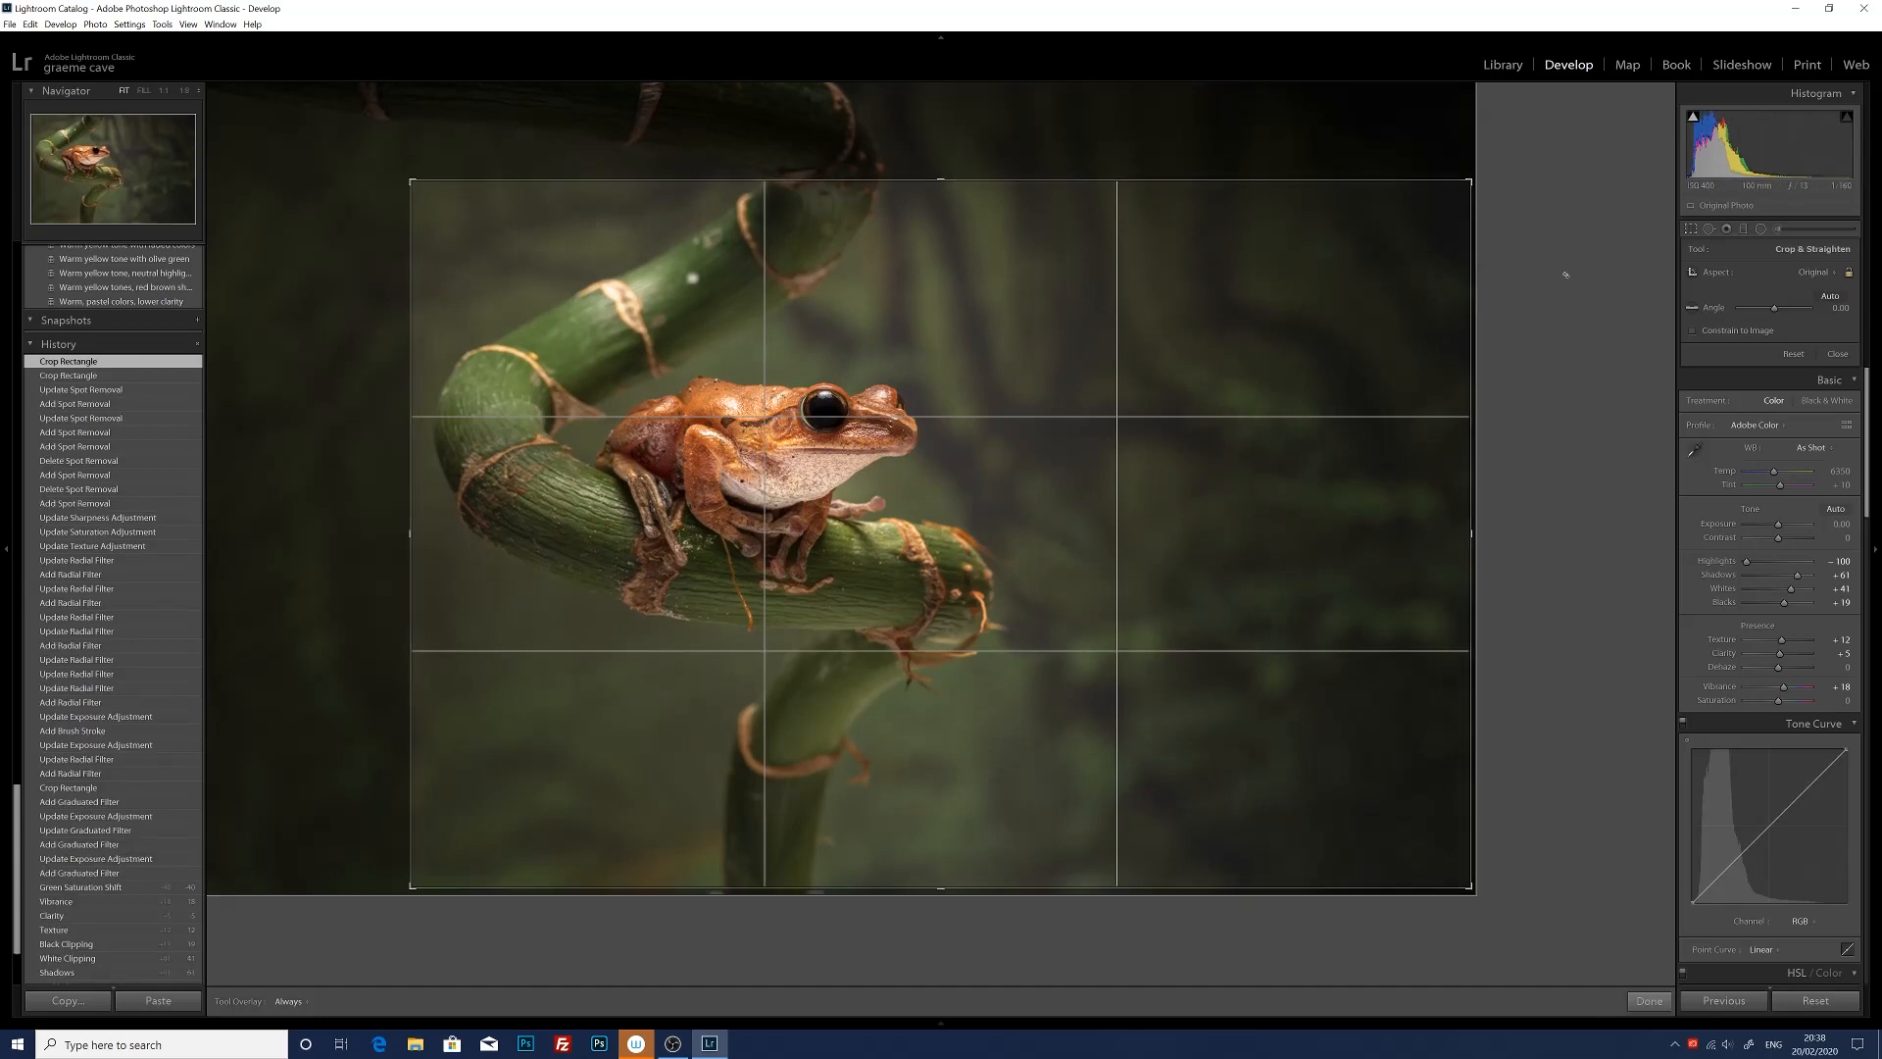
key(Return)
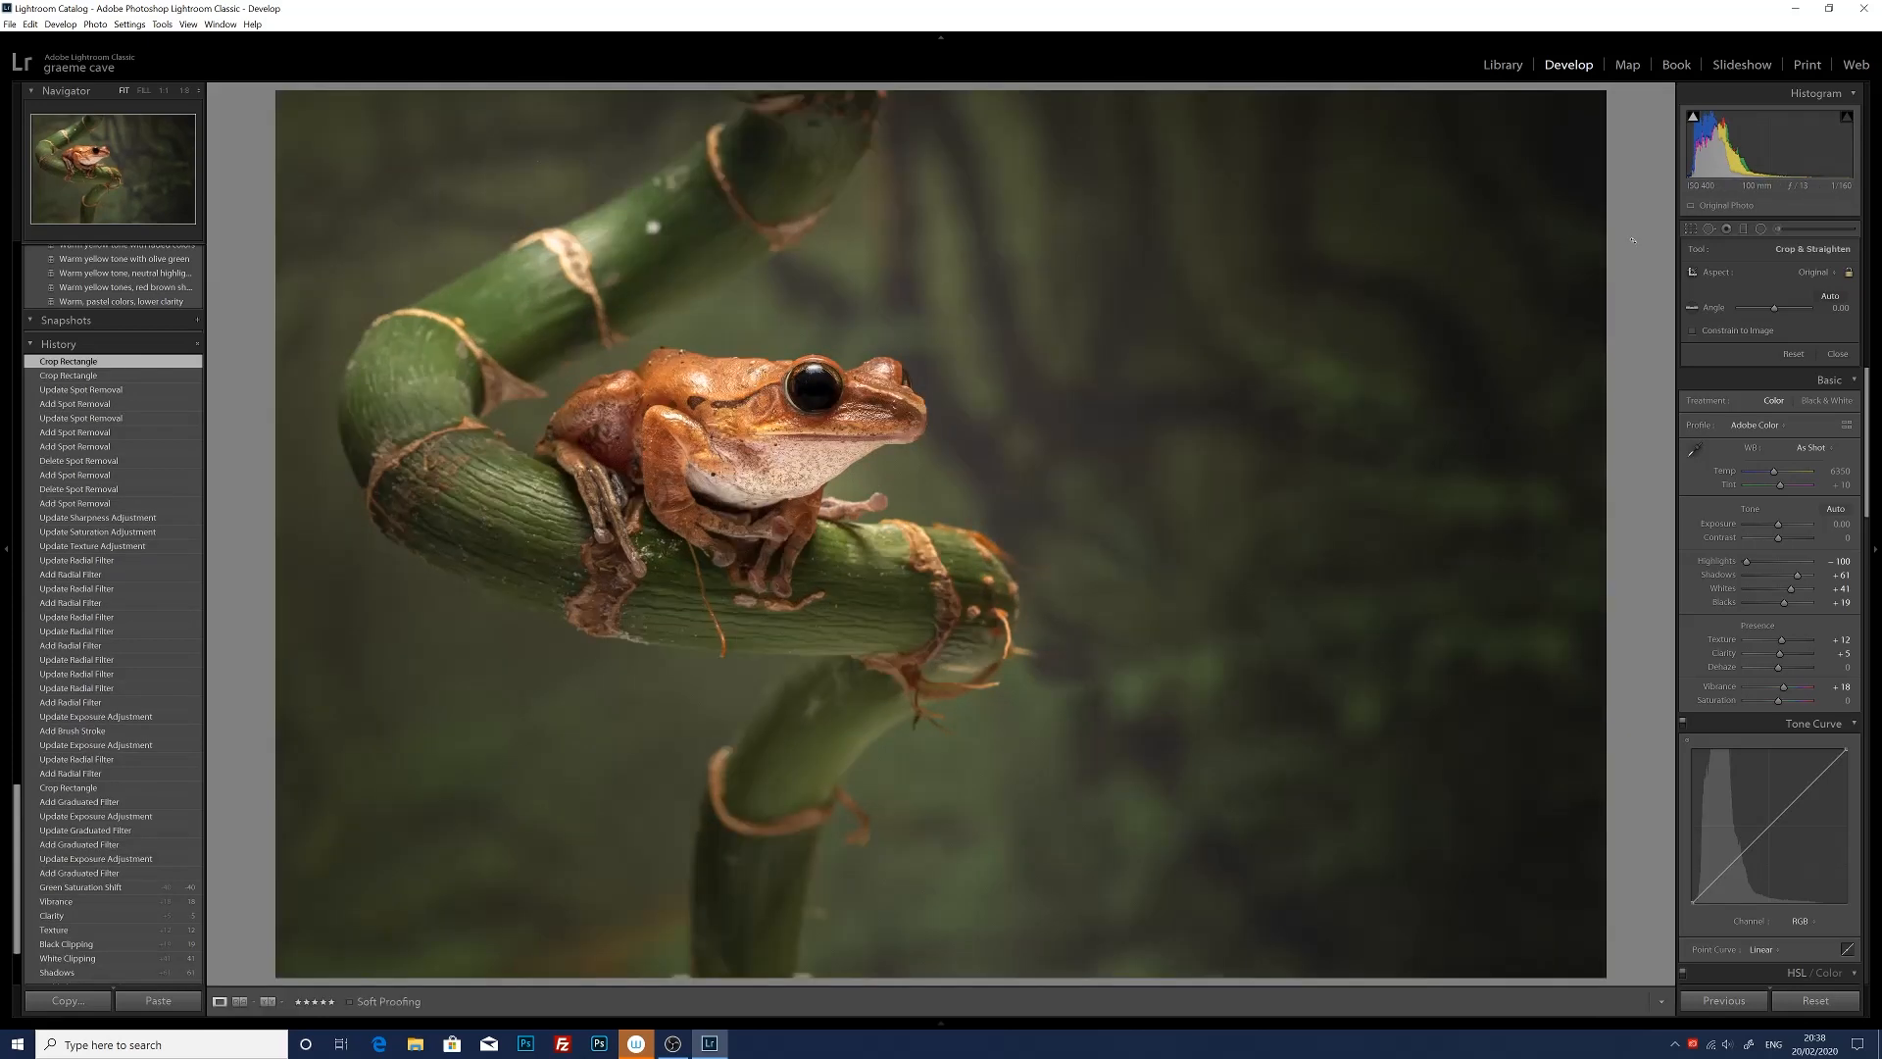
- Clone out the white spot on the upper bamboo stem with Spot Removal at size 76 and feather 85
click(1707, 231)
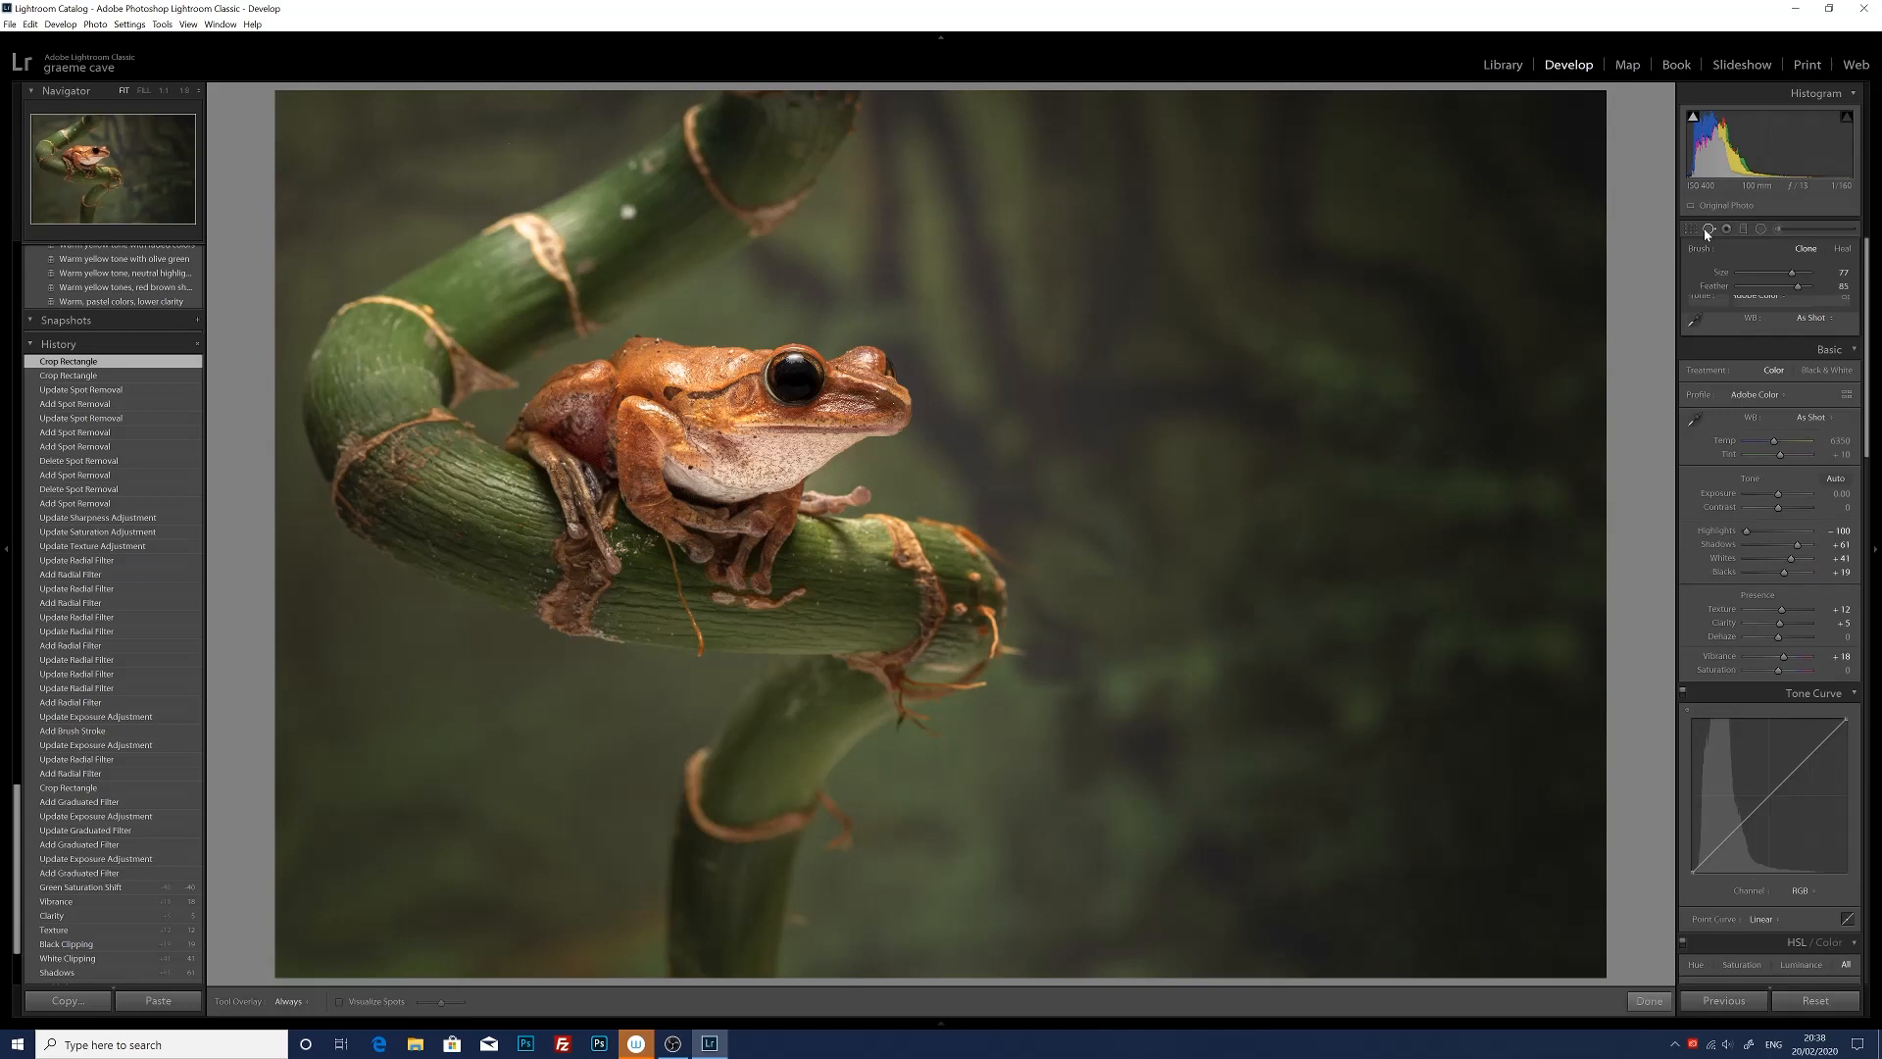
scroll(633, 226, down, 1)
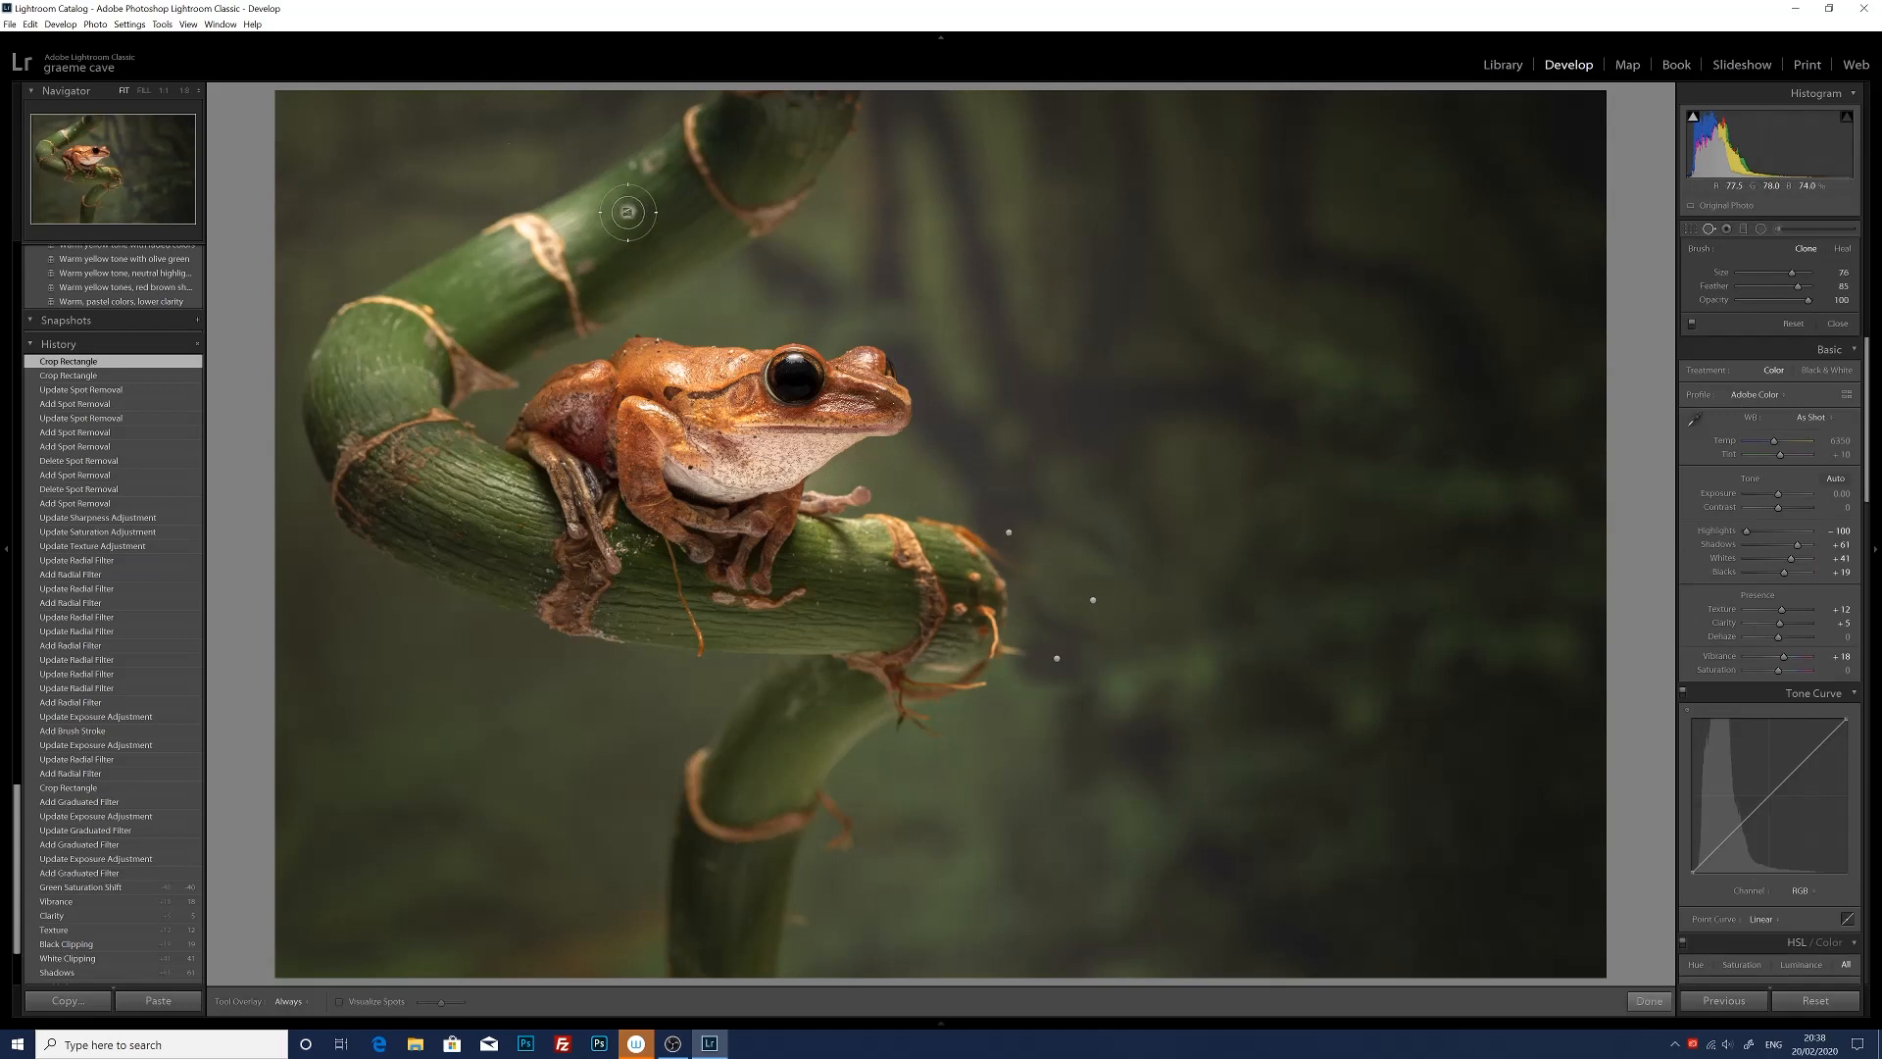
click(627, 212)
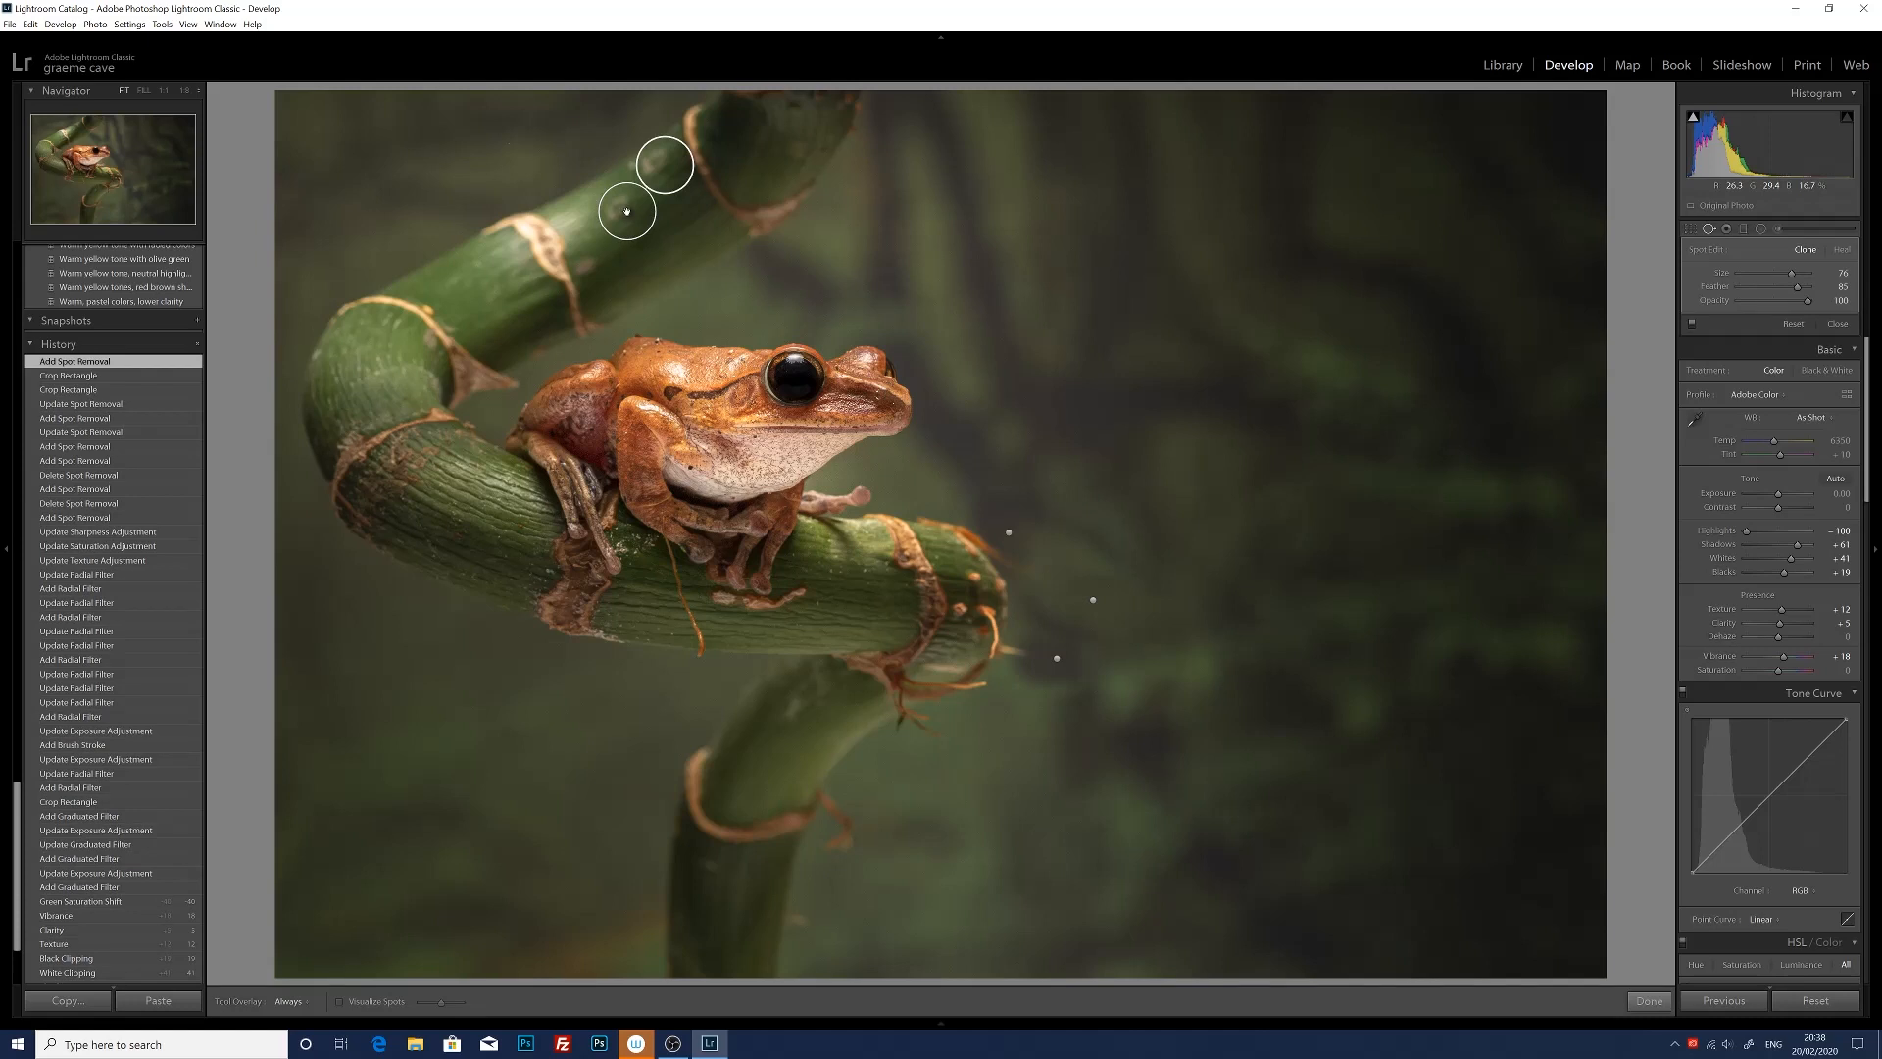
key(q)
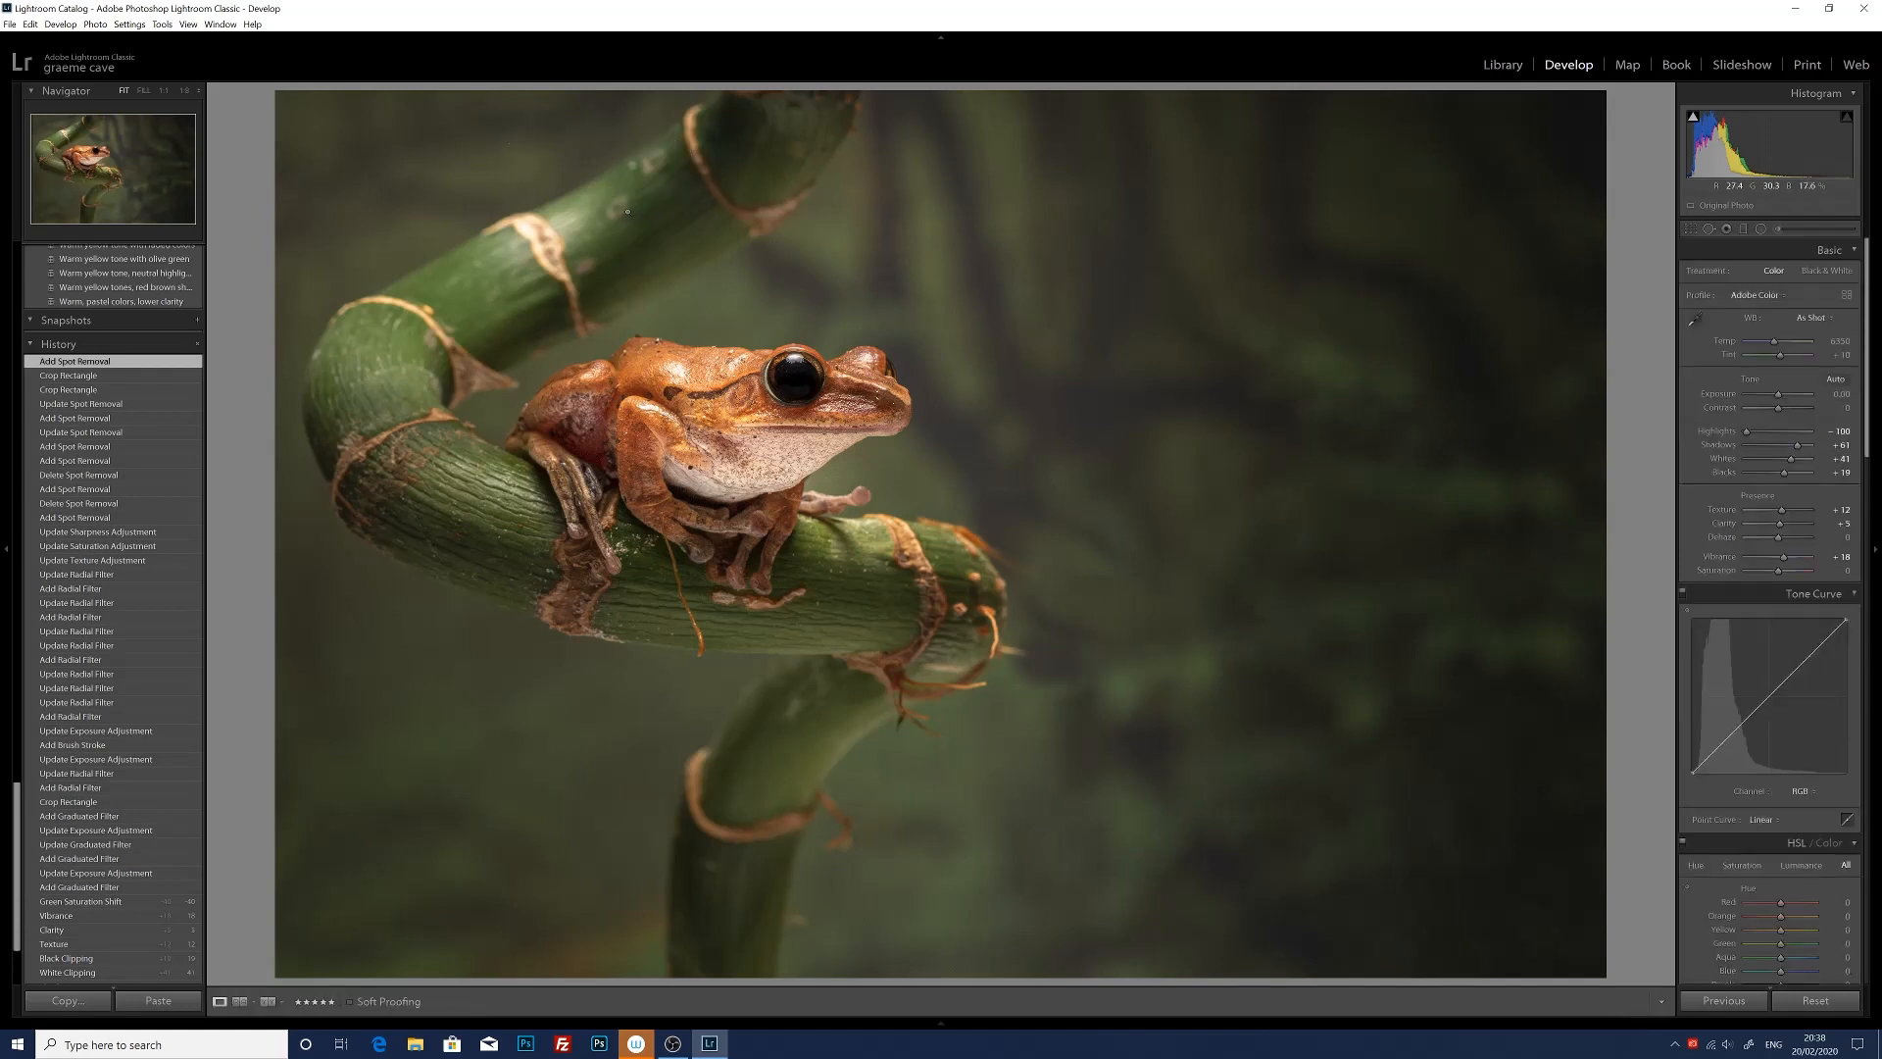